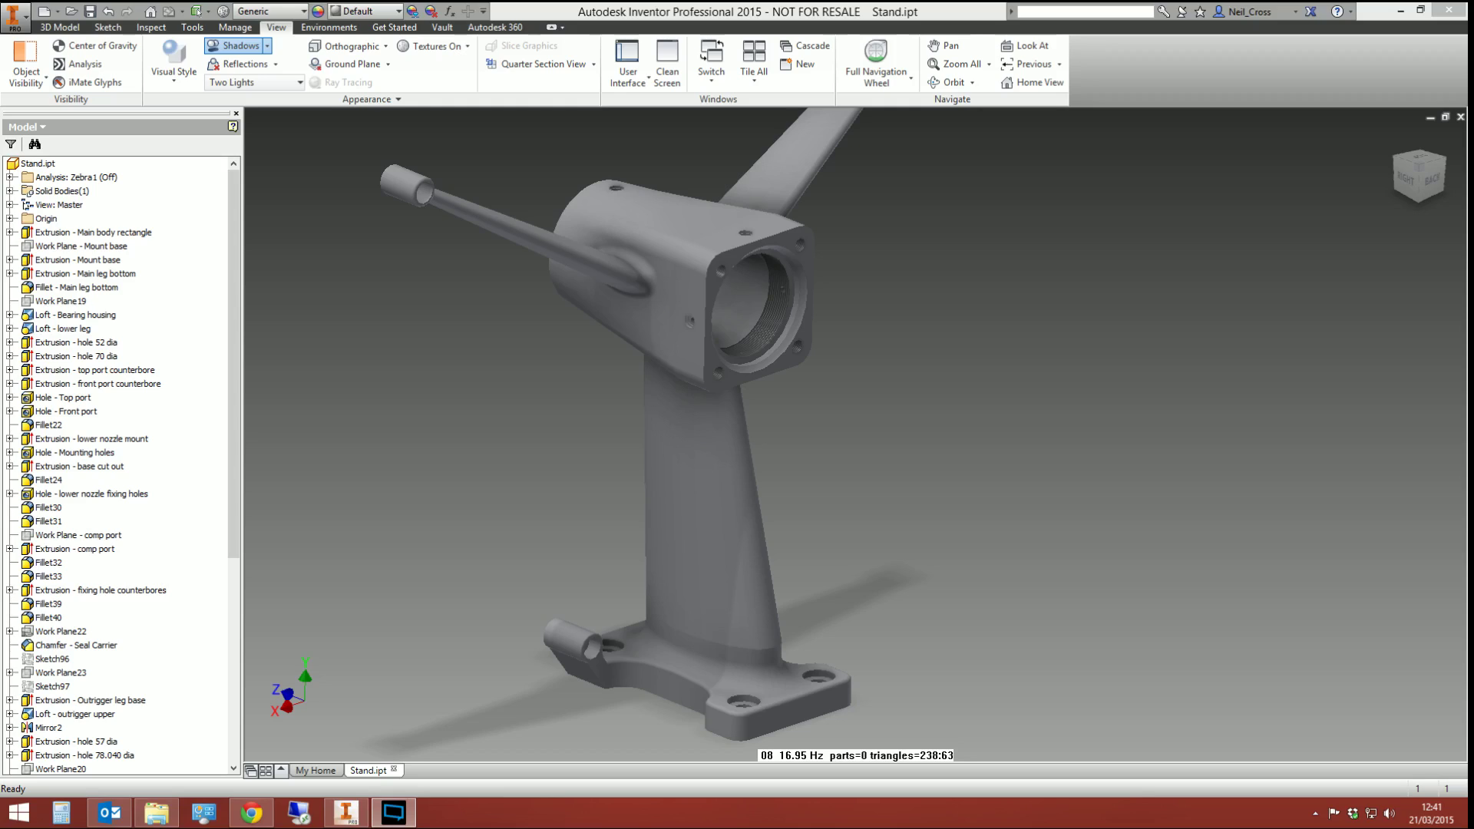
# Step: Inspect the stand's bearing housing and the square flange face around its threaded bore
pyautogui.click(59, 27)
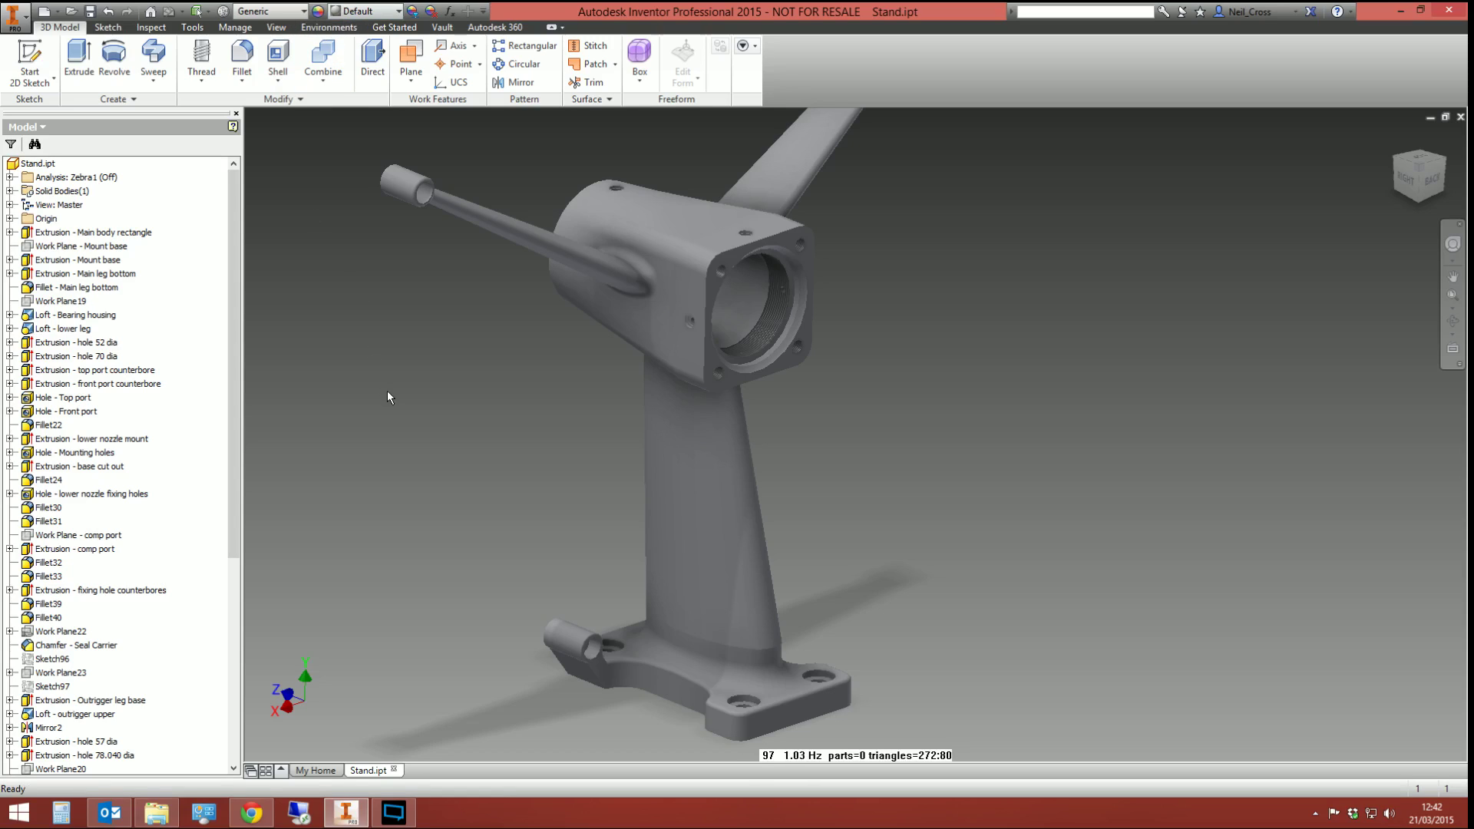
pyautogui.keyDown('shift'); pyautogui.moveTo(821, 483); pyautogui.dragTo(764, 459, button='middle'); pyautogui.keyUp('shift')
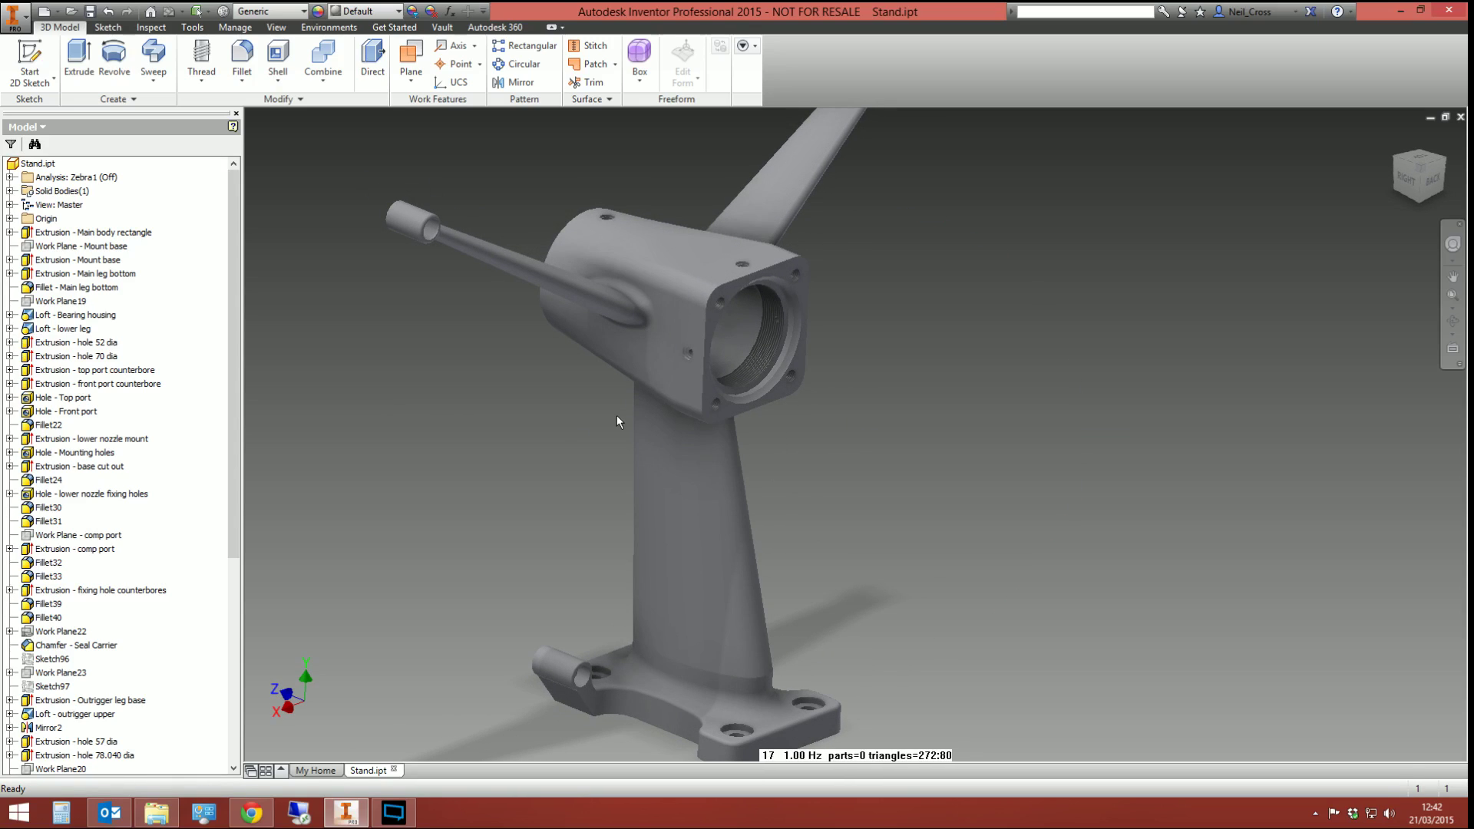
pyautogui.keyDown('shift'); pyautogui.moveTo(709, 370); pyautogui.dragTo(500, 448, button='middle'); pyautogui.keyUp('shift')
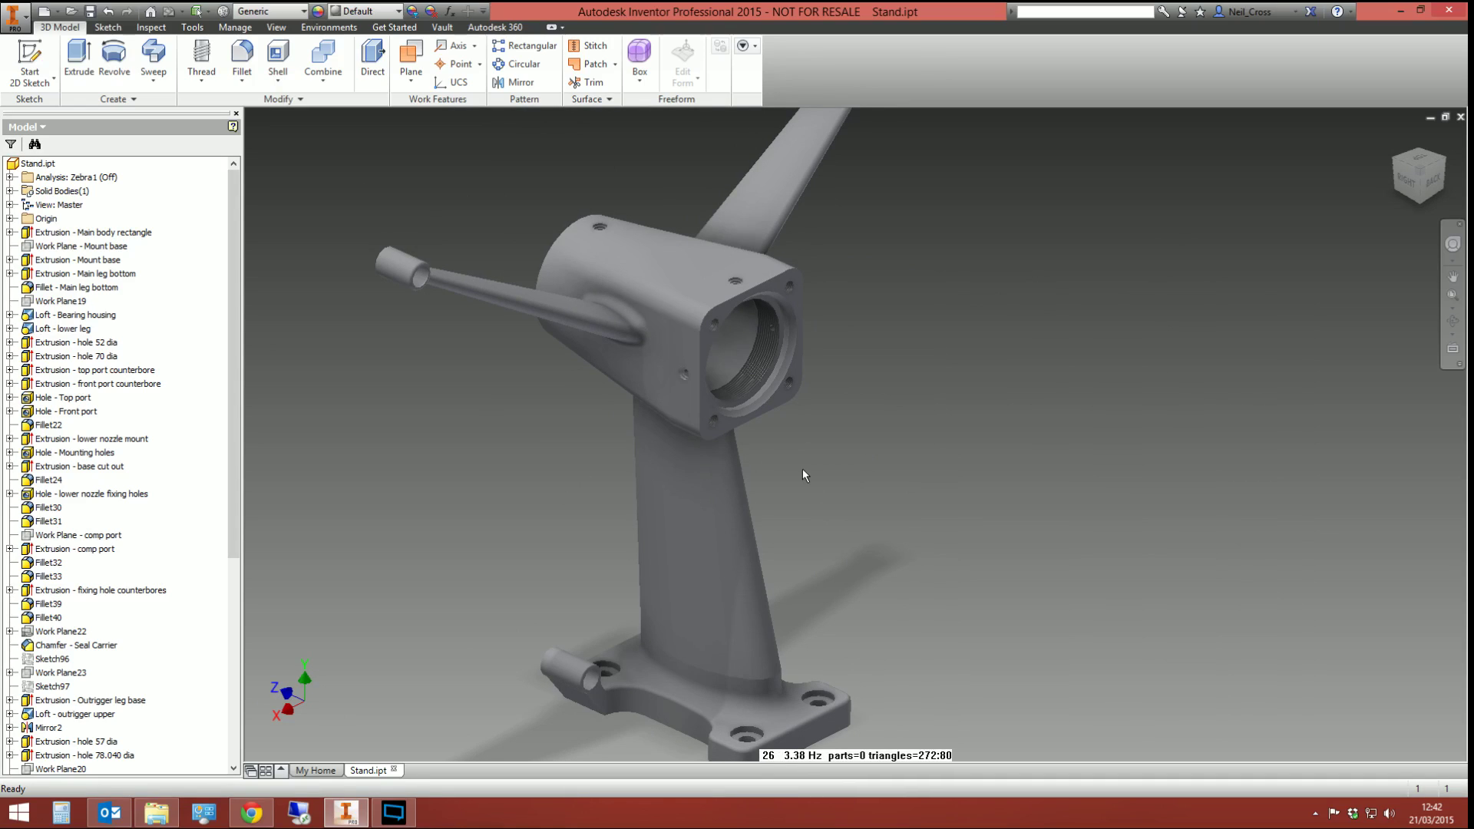
pyautogui.click(784, 294)
pyautogui.scroll(-3, 741, 361)
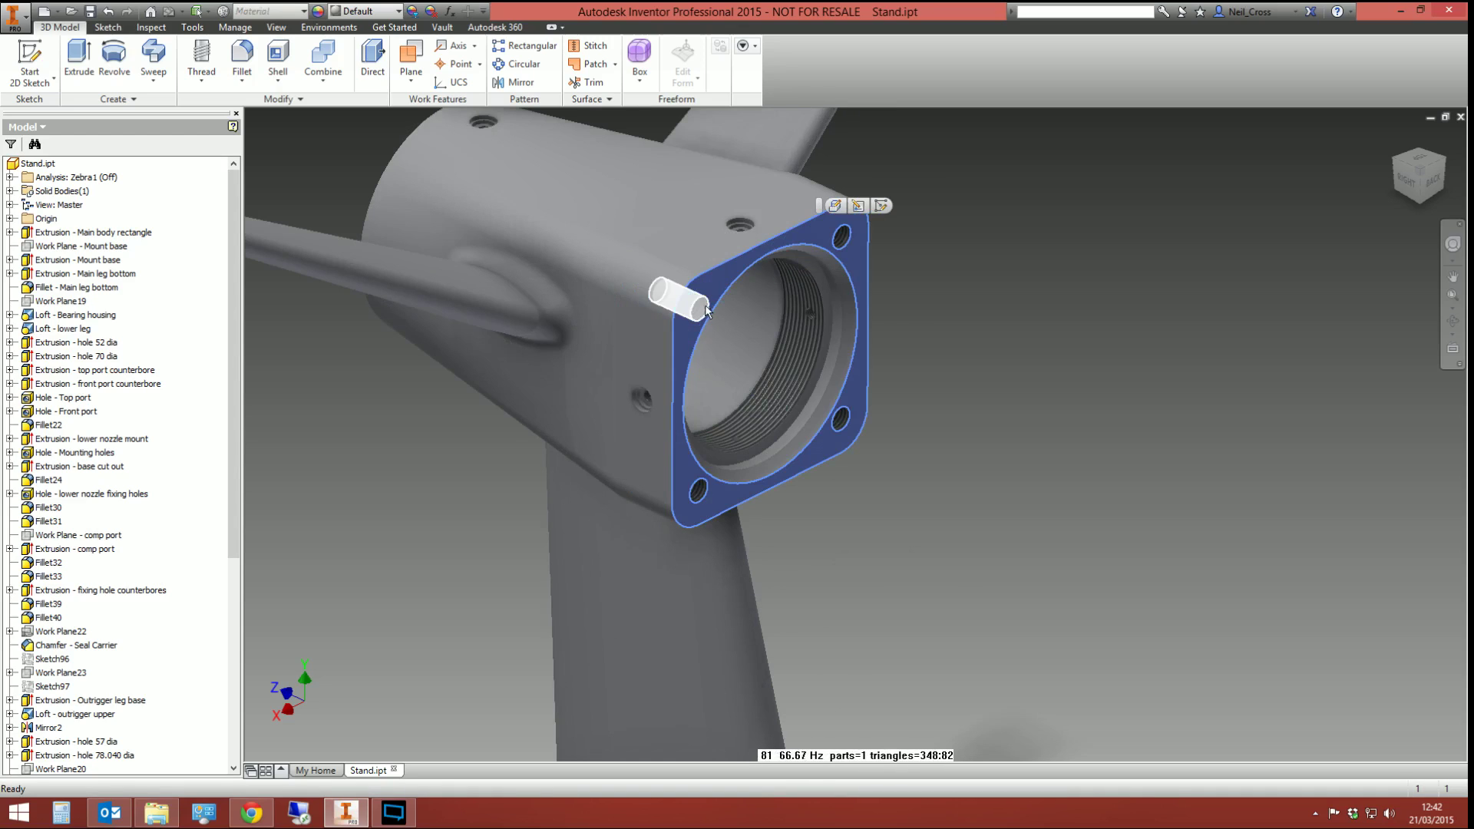
pyautogui.scroll(3, 748, 368)
pyautogui.moveTo(749, 368); pyautogui.dragTo(765, 387, button='middle')
pyautogui.click(1005, 412)
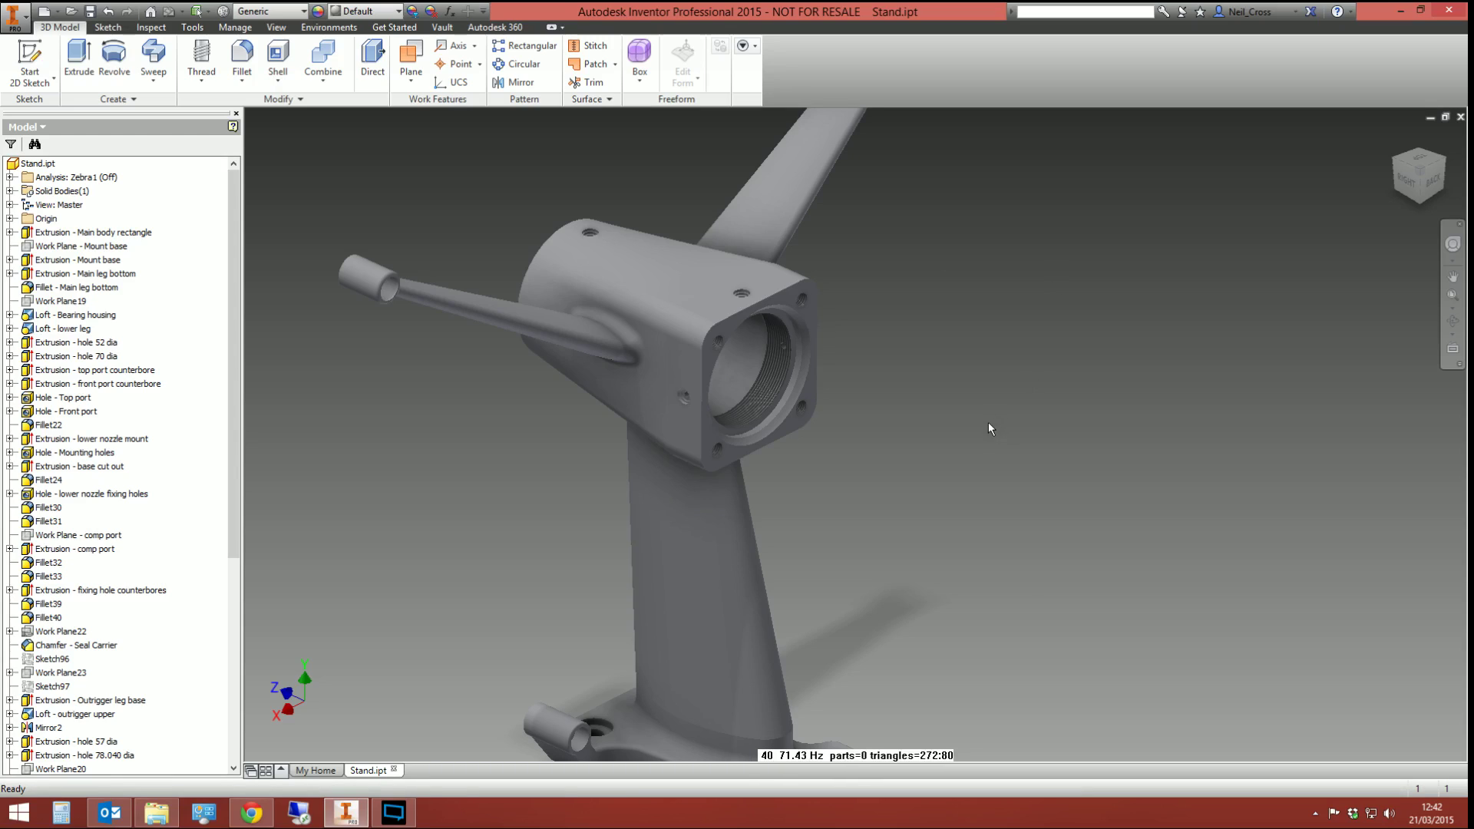
# Step: Sketch on the housing's square flange face and project the face's outline, bore and four hole edges
pyautogui.click(50, 65)
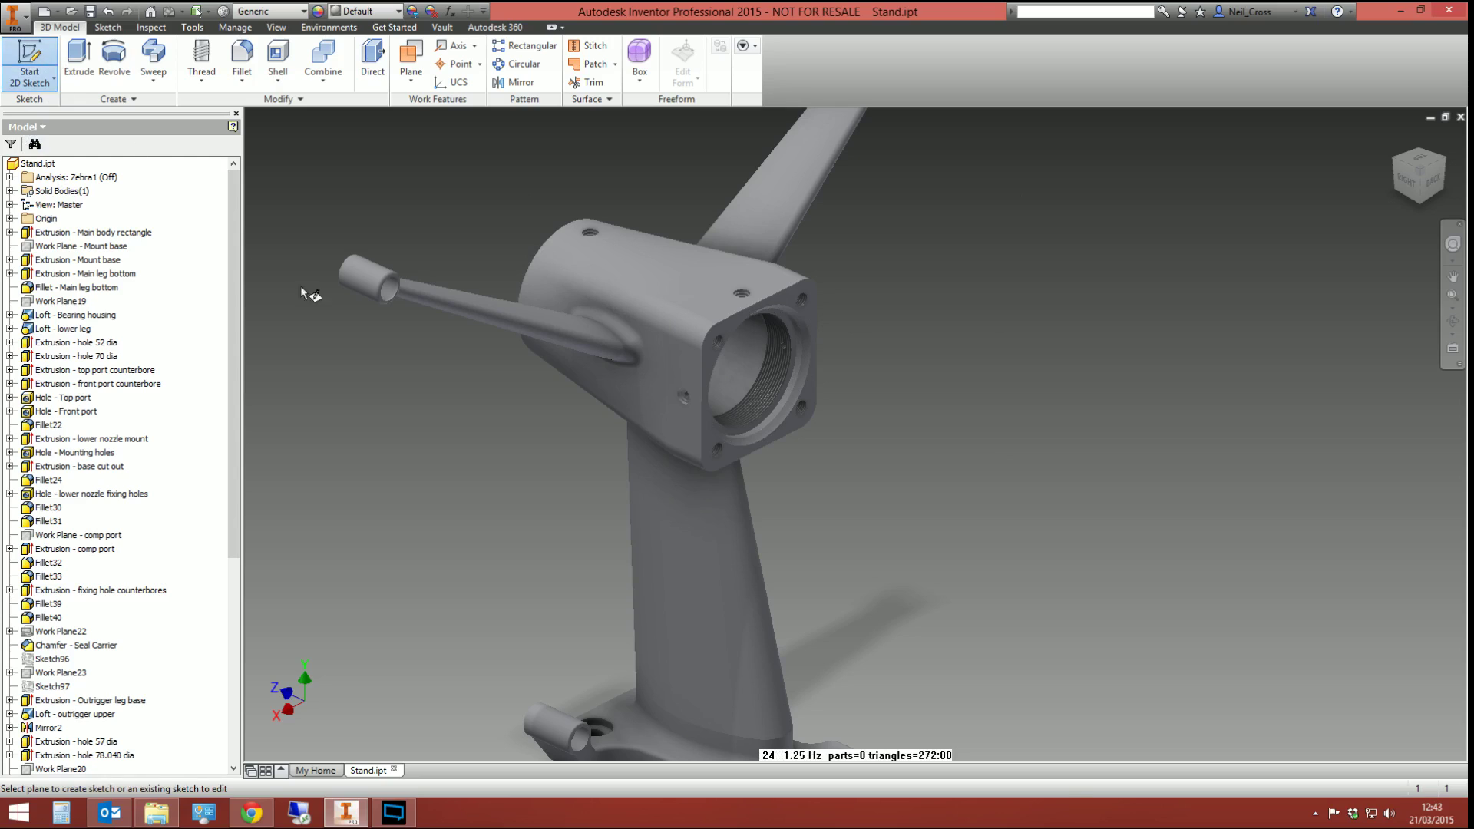
pyautogui.click(724, 330)
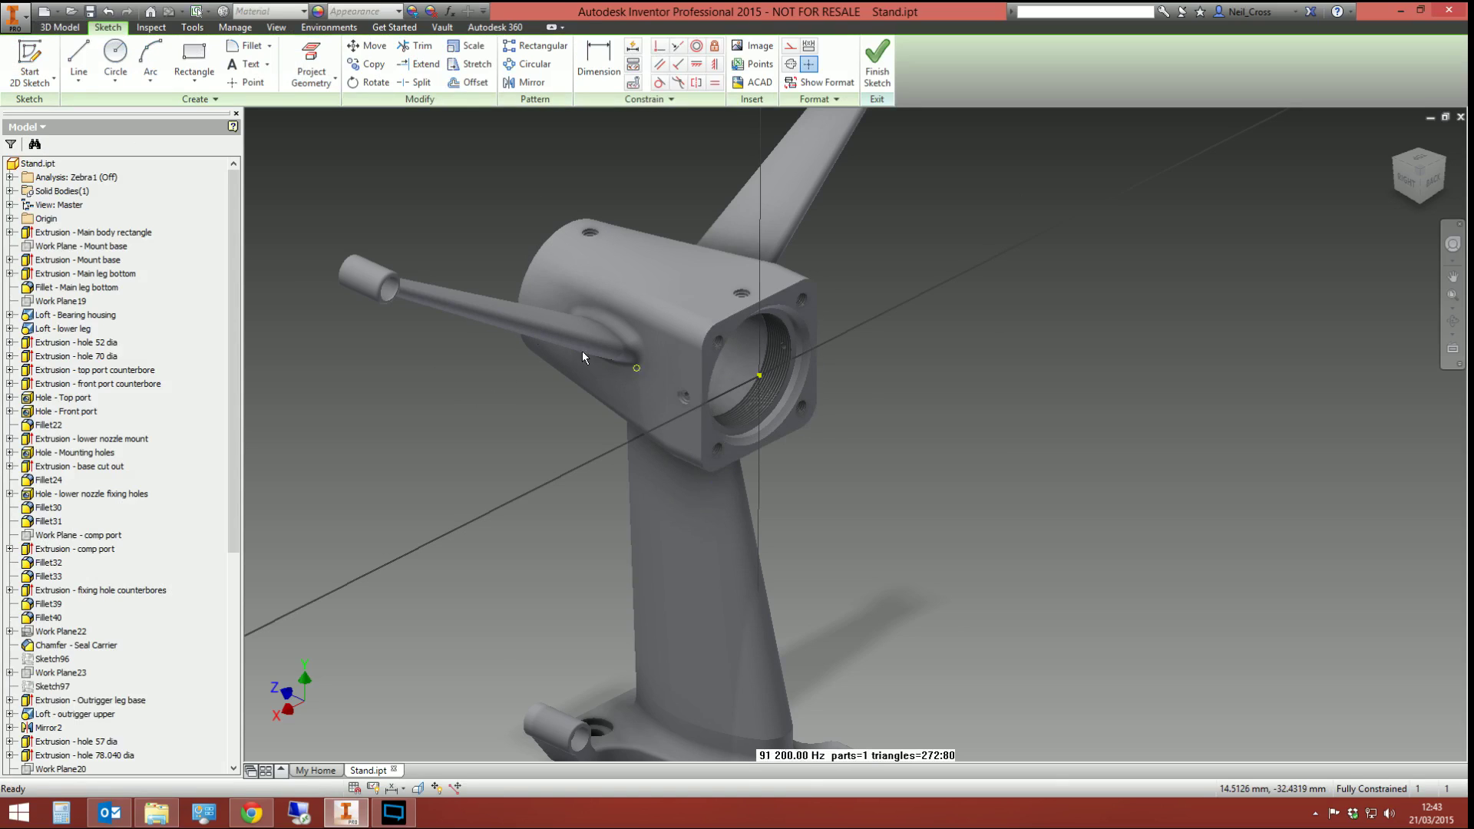
pyautogui.click(301, 63)
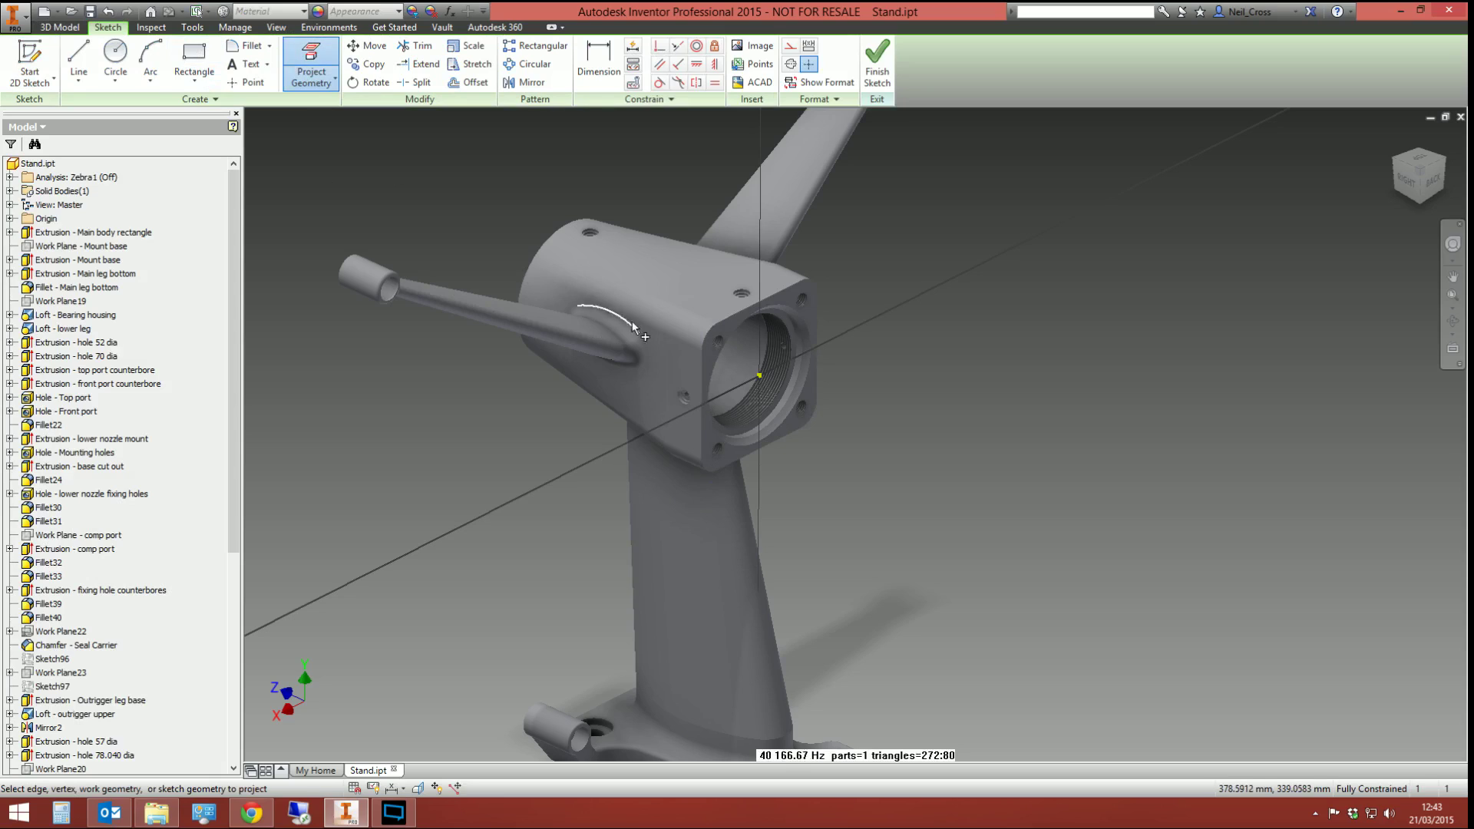
pyautogui.click(720, 335)
pyautogui.click(877, 61)
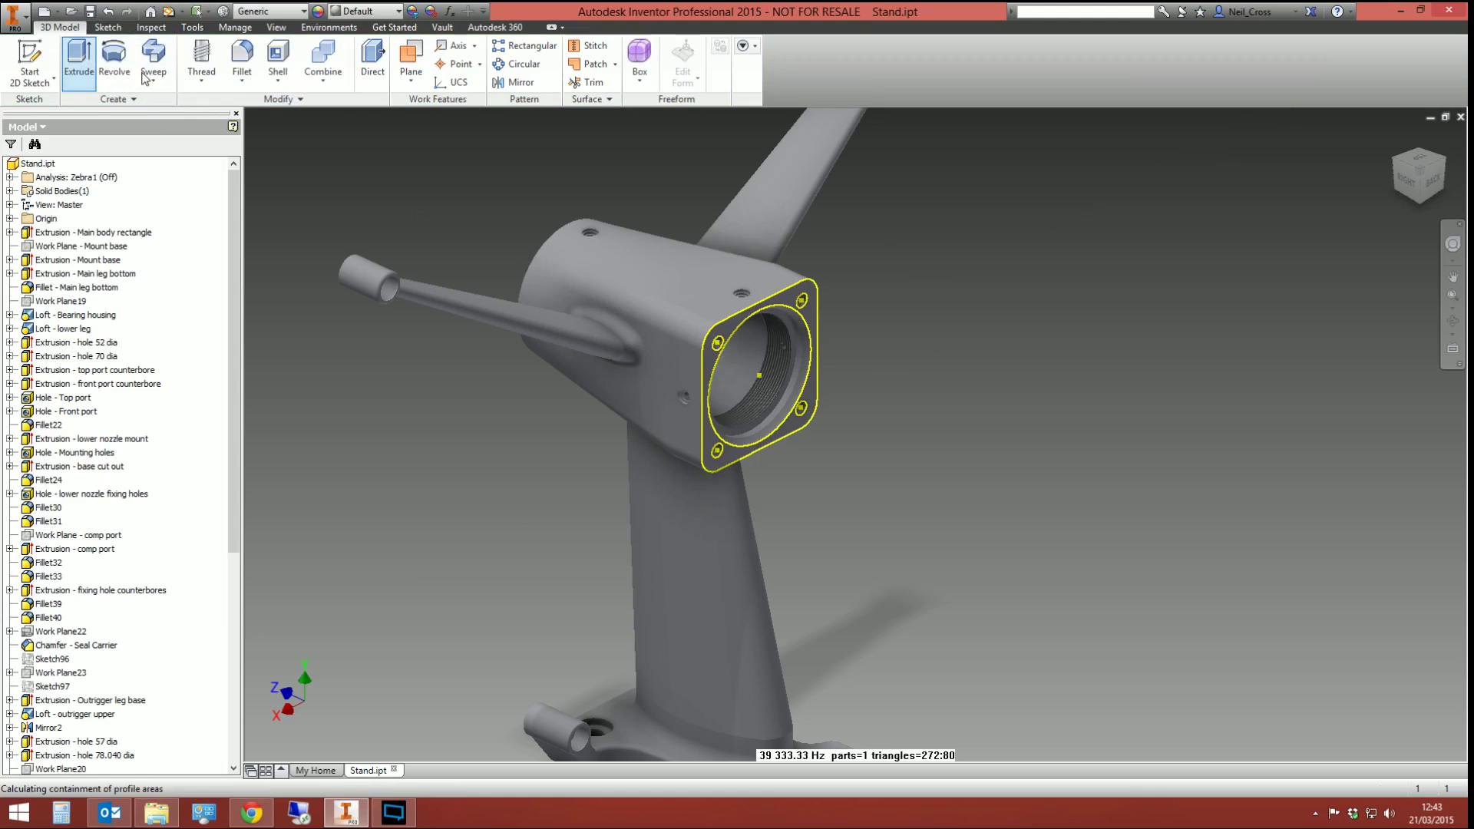
# Step: Extrude the projected flange profile 5 mm outward as a new solid
pyautogui.click(79, 62)
pyautogui.click(714, 332)
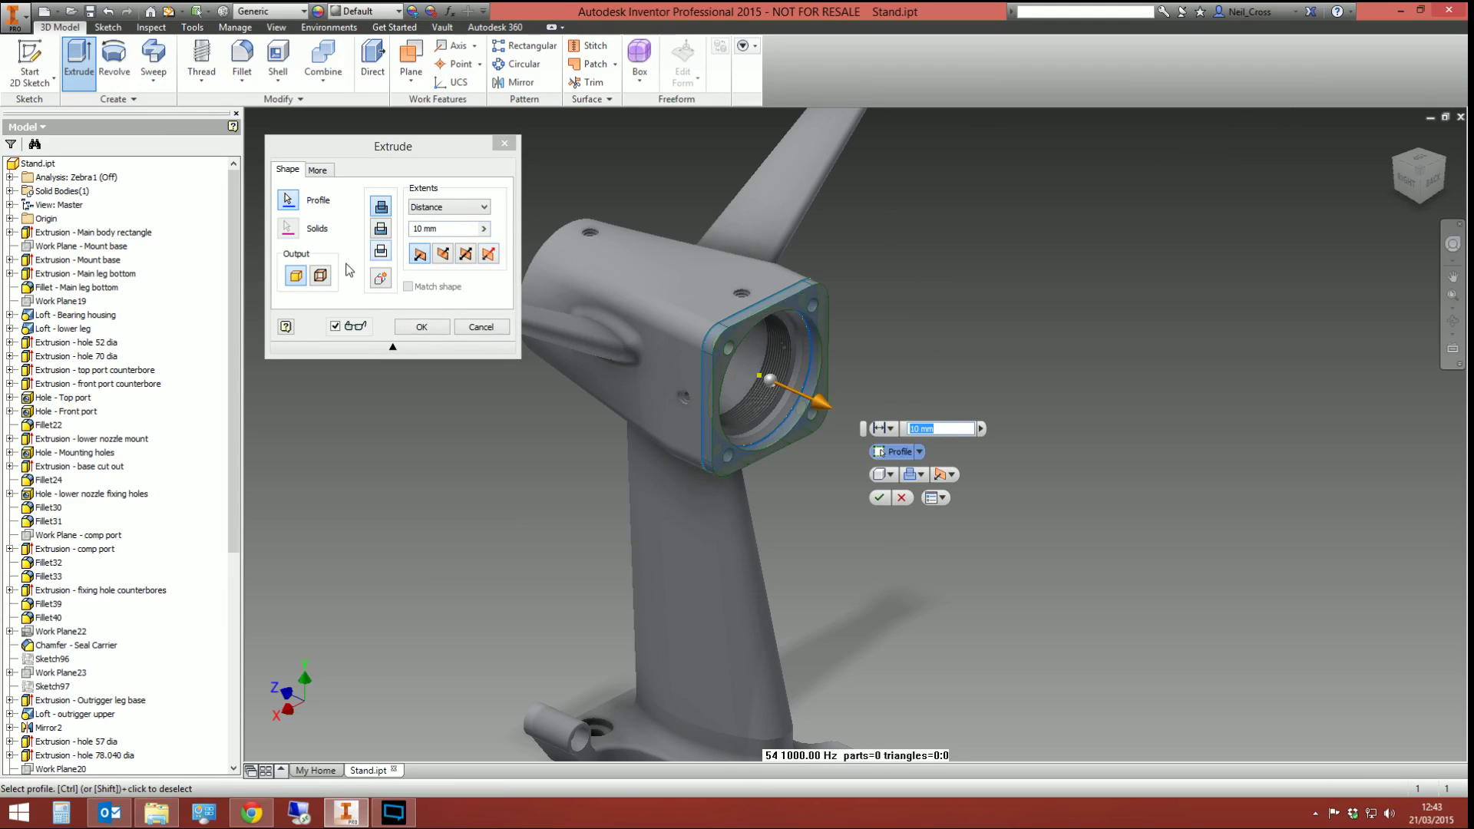
pyautogui.doubleClick(426, 231)
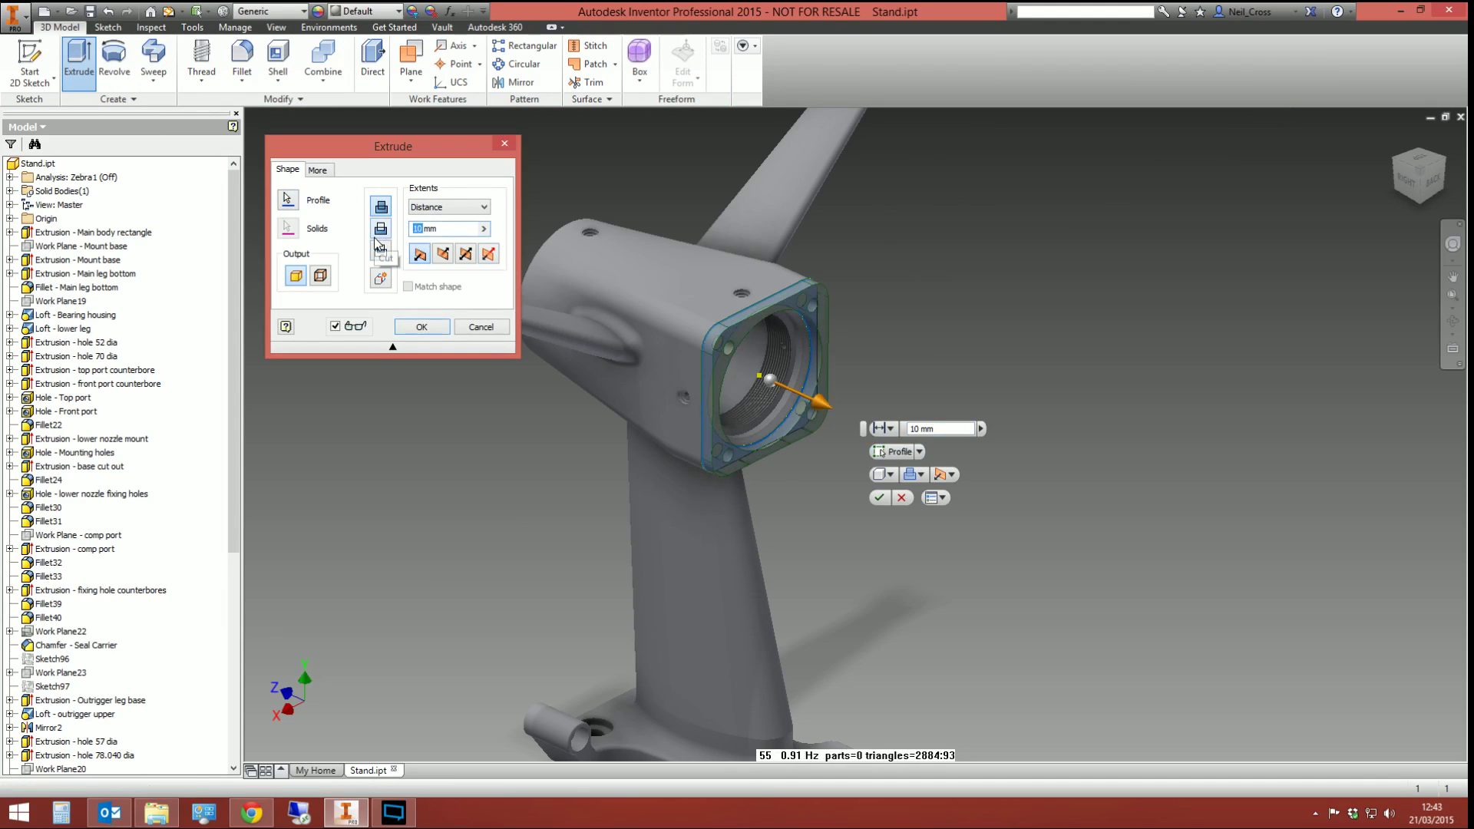
pyautogui.write('5')
pyautogui.click(417, 330)
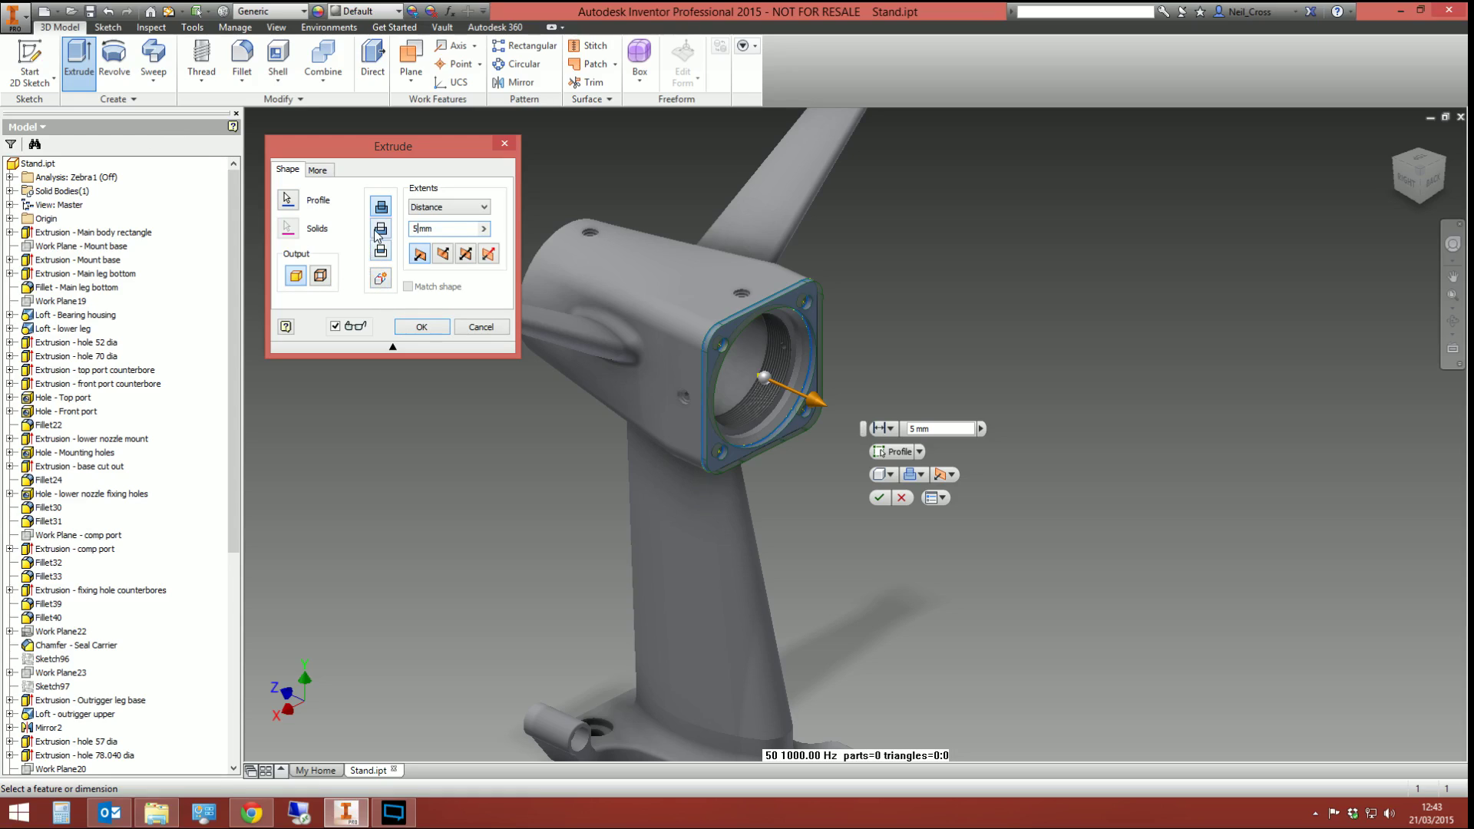
pyautogui.click(381, 281)
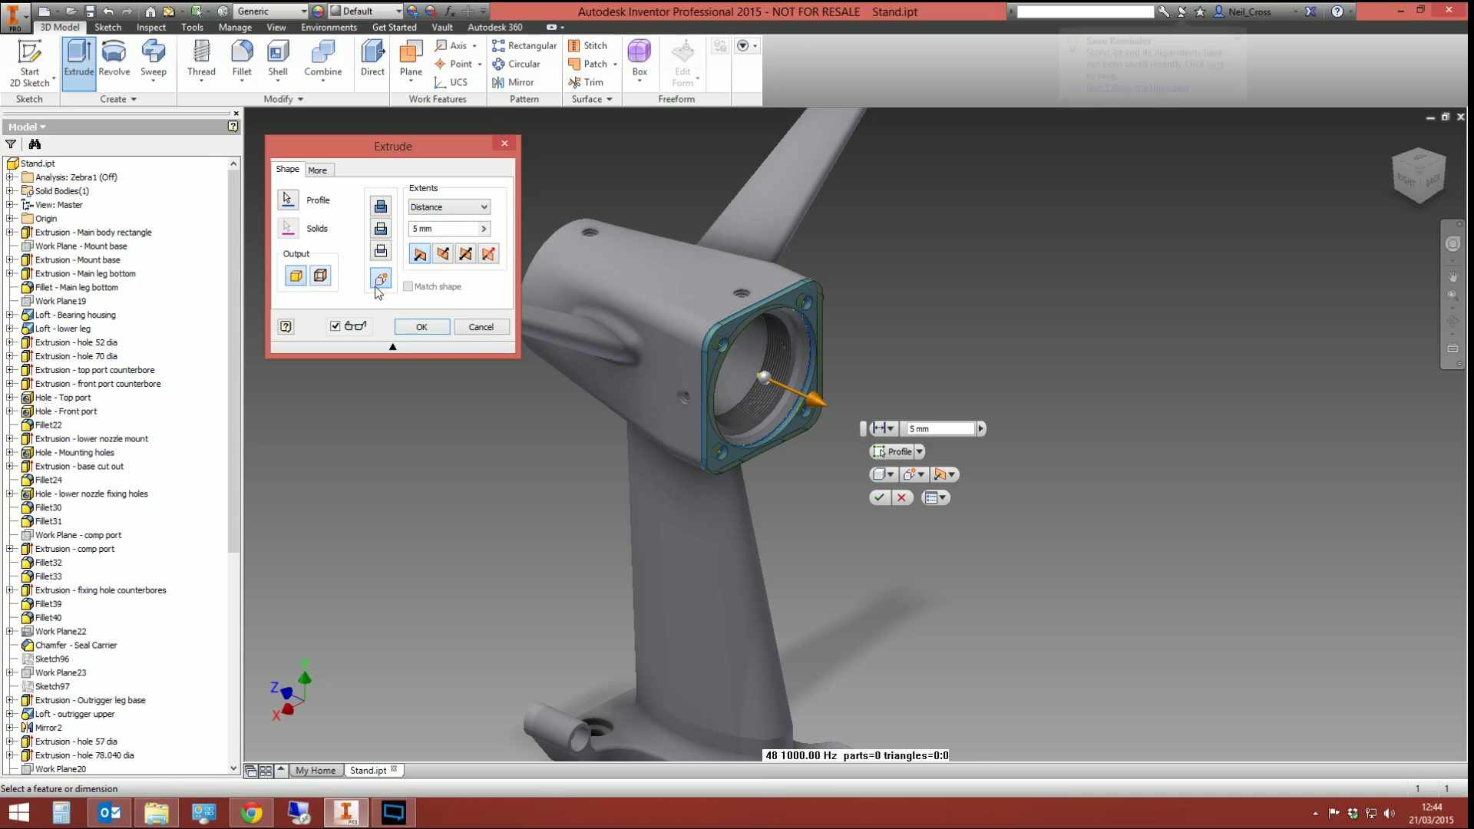
pyautogui.click(420, 330)
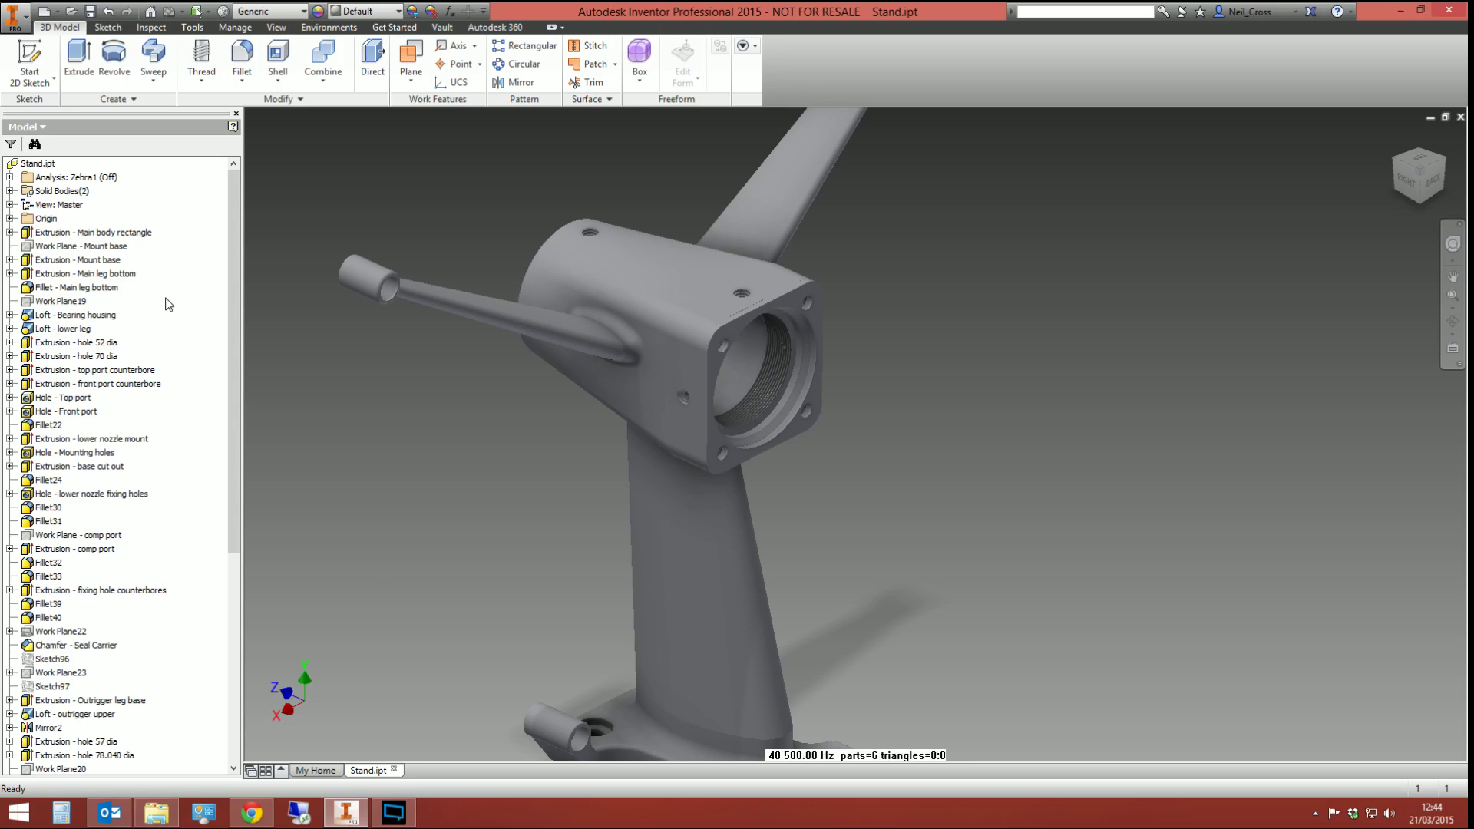
# Step: Examine the new flange extrusion in the feature history and its boundary with the housing on the model
pyautogui.moveTo(233, 311); pyautogui.dragTo(236, 553)
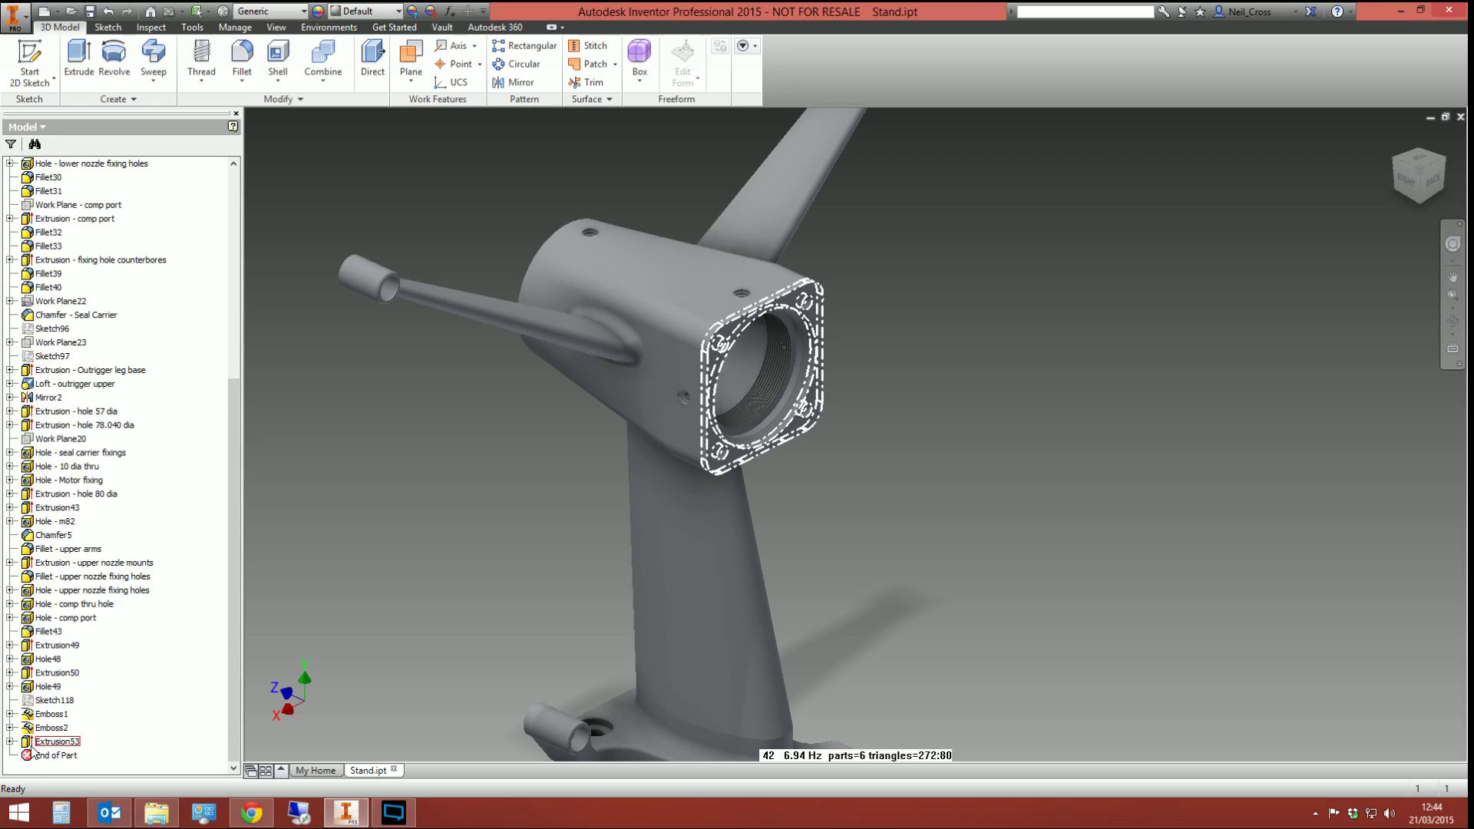
pyautogui.press('Right')
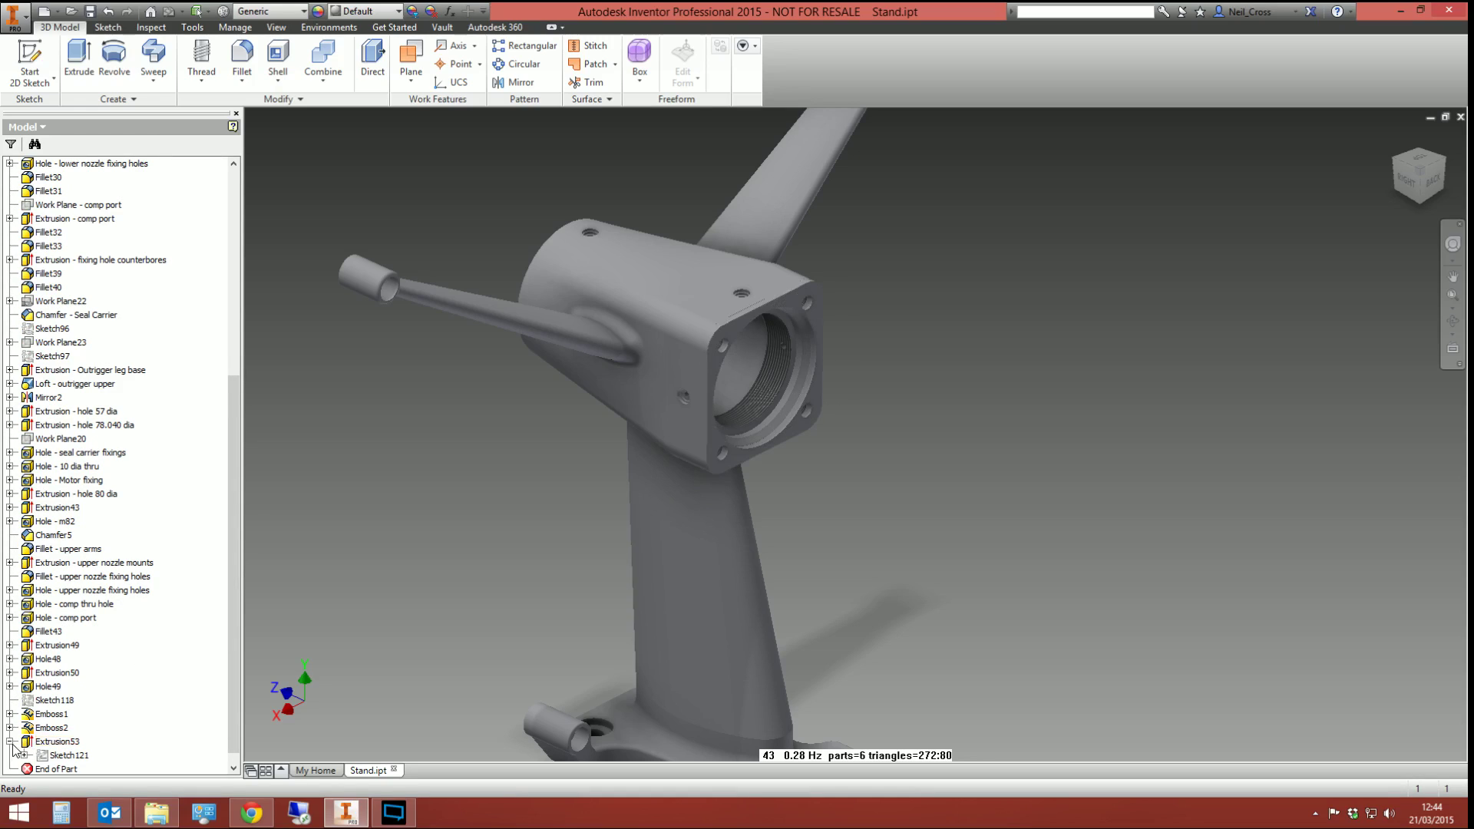
pyautogui.click(10, 743)
pyautogui.click(57, 741)
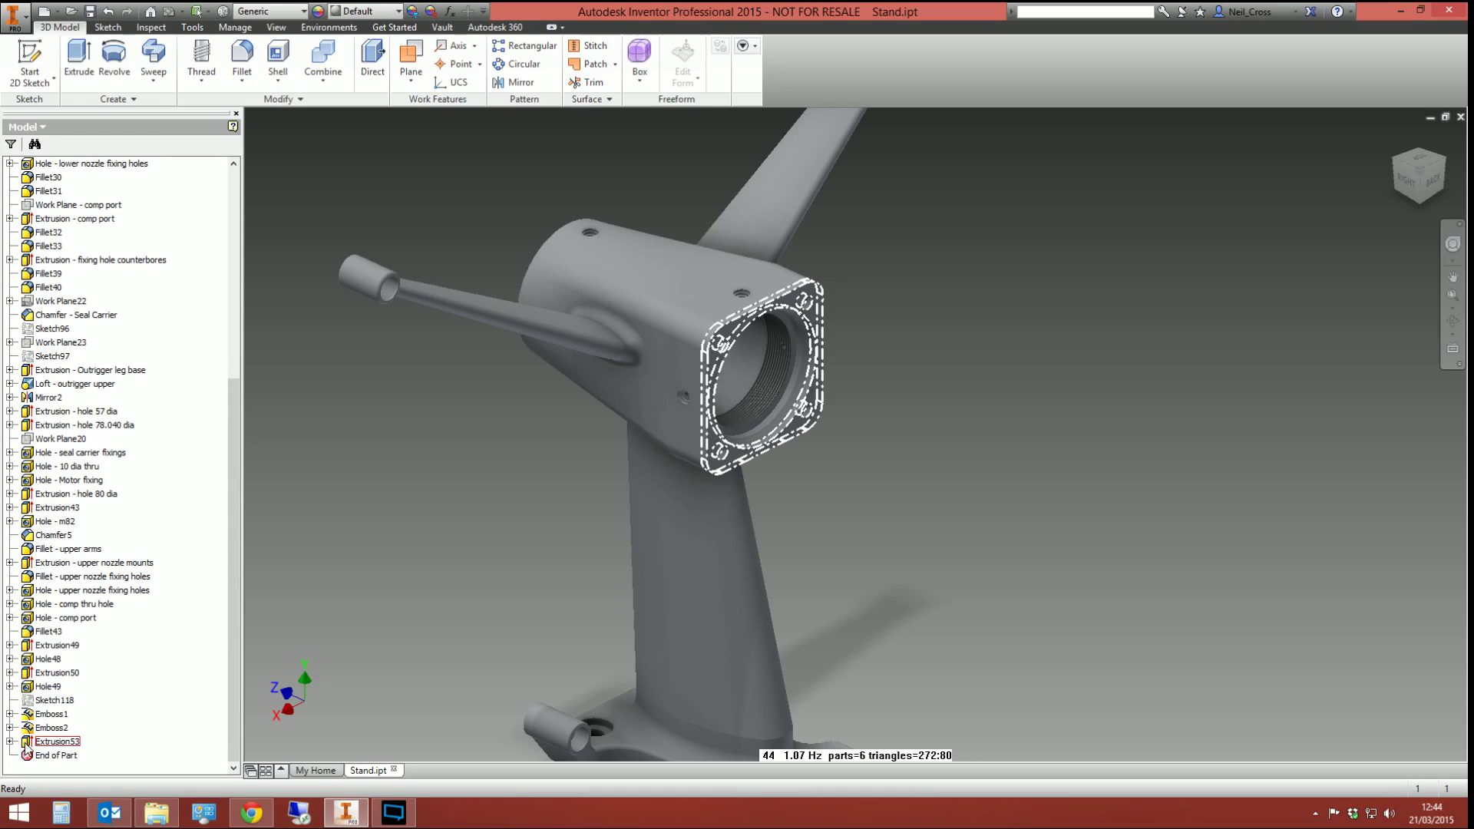
pyautogui.click(369, 502)
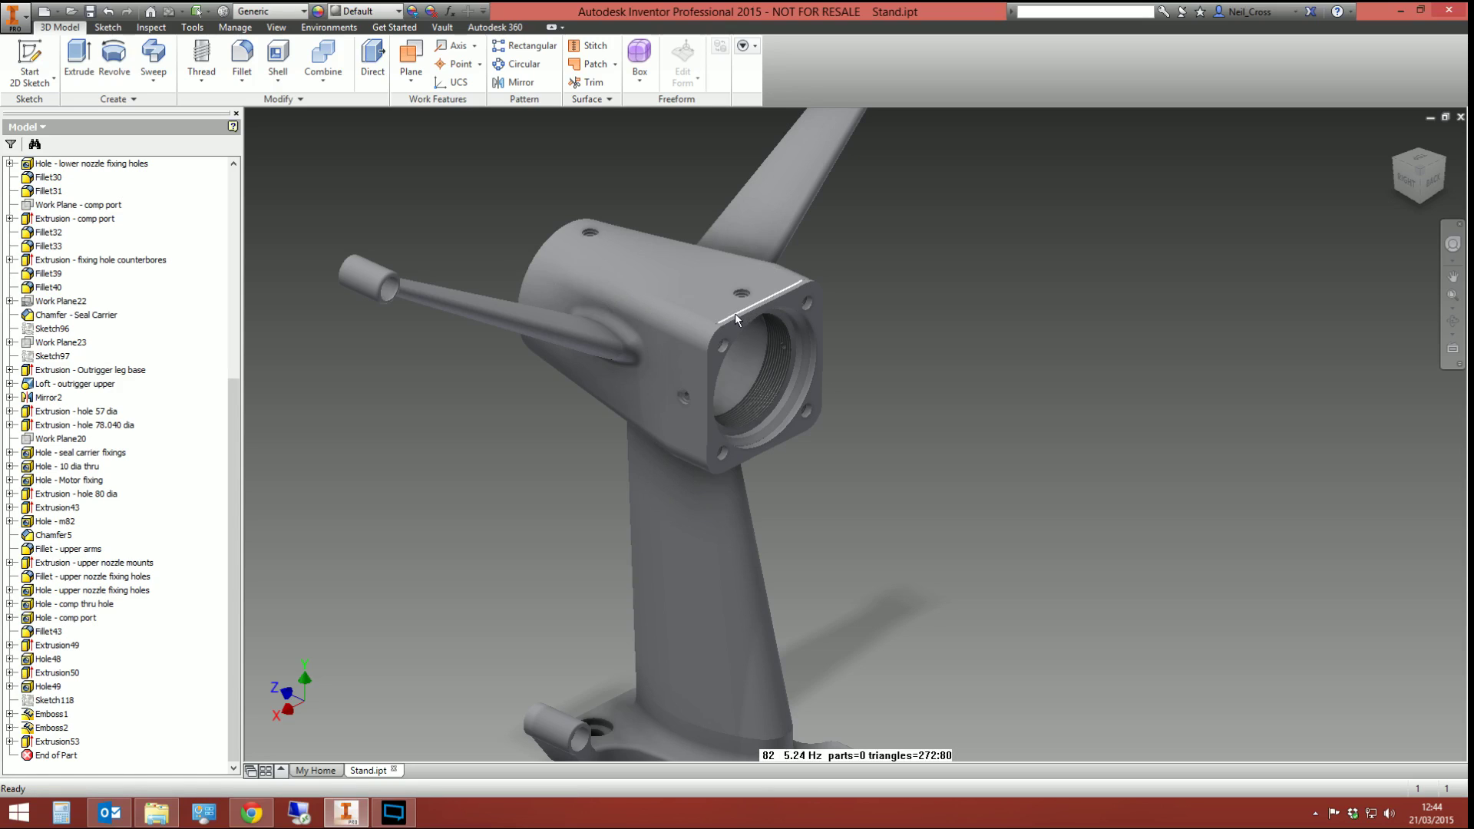
pyautogui.scroll(-10, 735, 313)
pyautogui.press('F4')
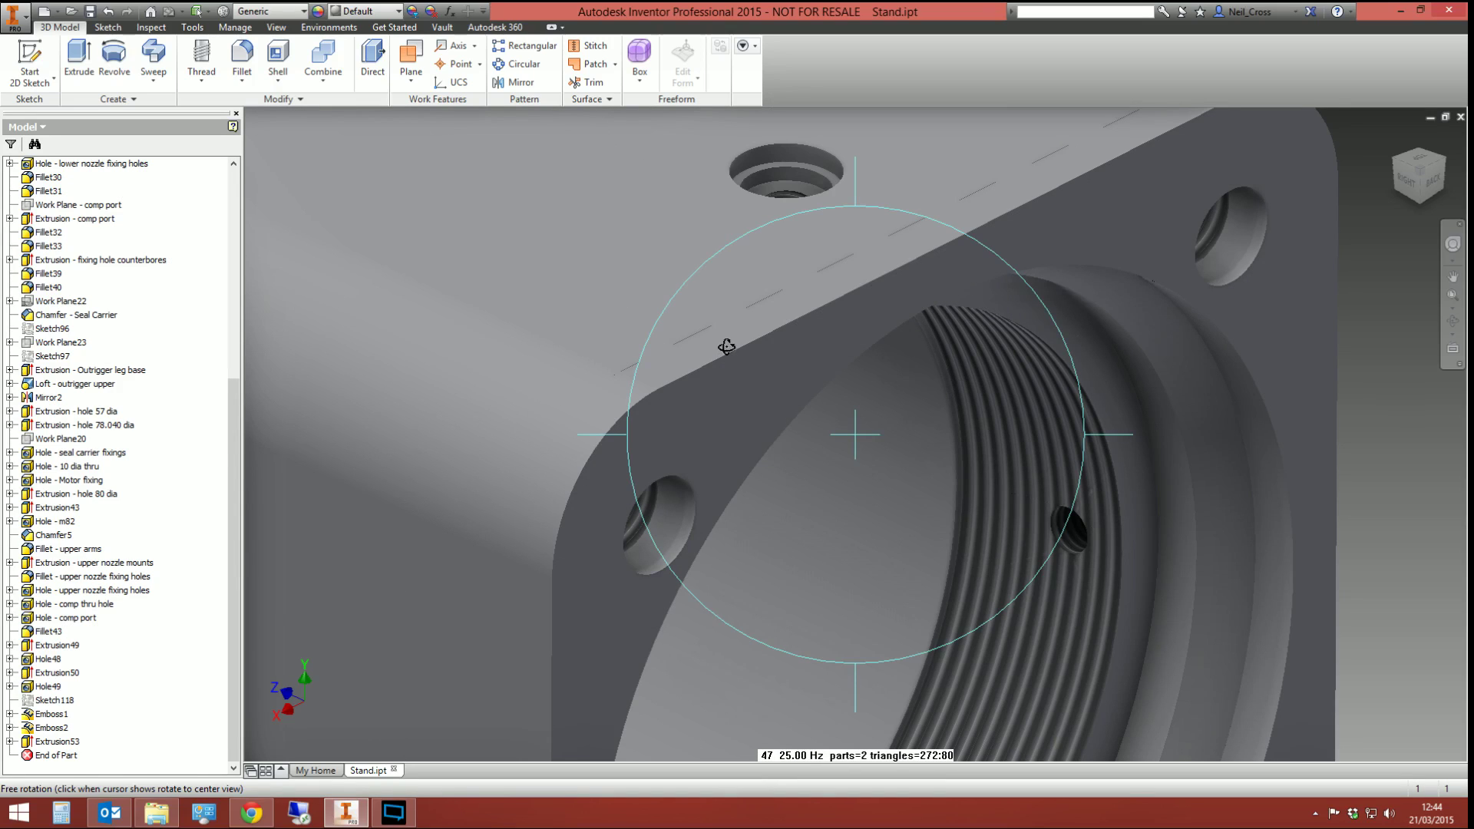
pyautogui.moveTo(726, 347); pyautogui.dragTo(800, 481)
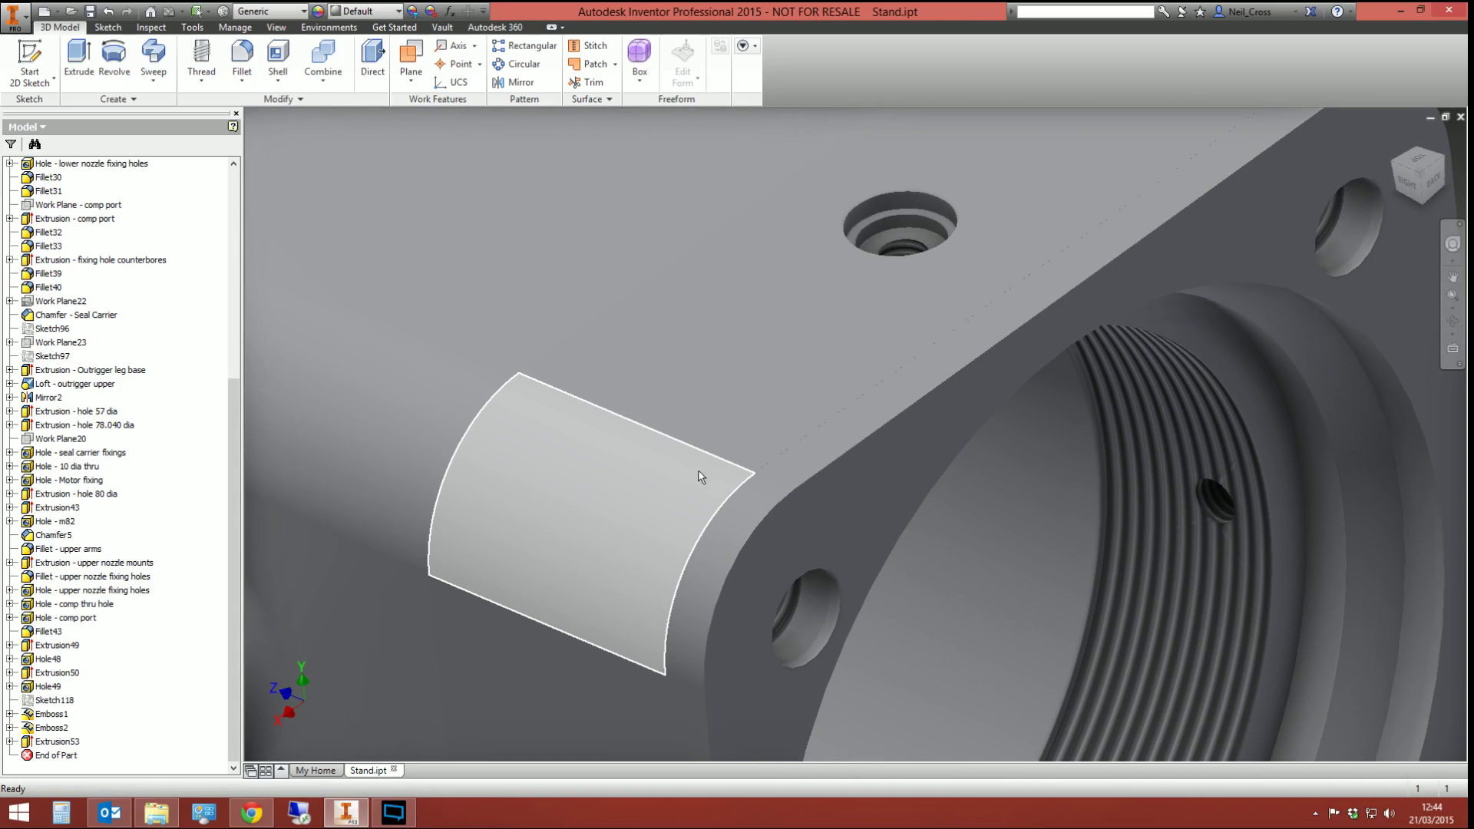
pyautogui.scroll(-5, 811, 515)
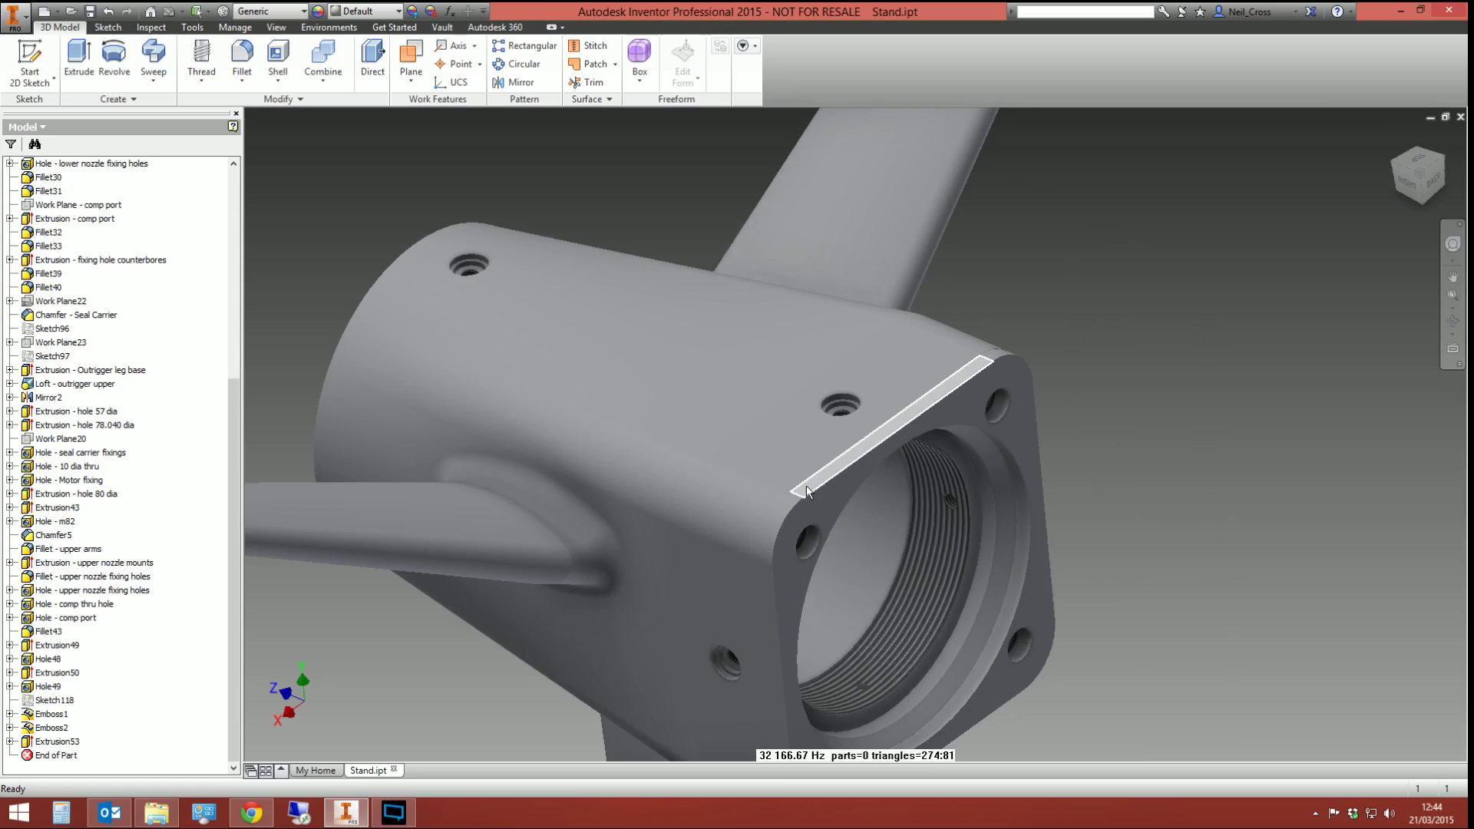
pyautogui.press('F4')
pyautogui.moveTo(728, 454); pyautogui.dragTo(769, 426)
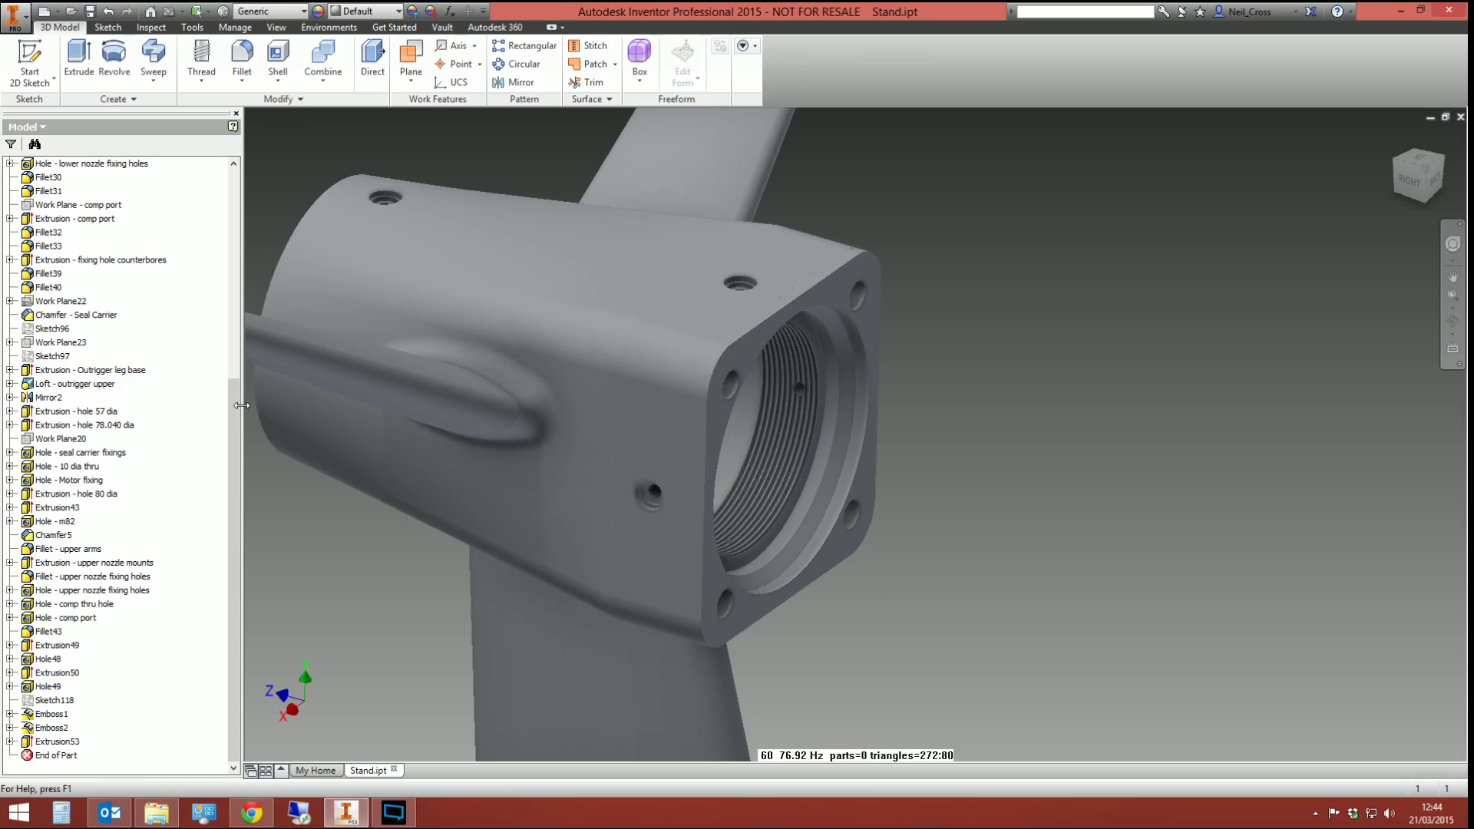
# Step: Examine the part's list of solid bodies and the feature that makes up the new flange body
pyautogui.moveTo(233, 399); pyautogui.dragTo(232, 192)
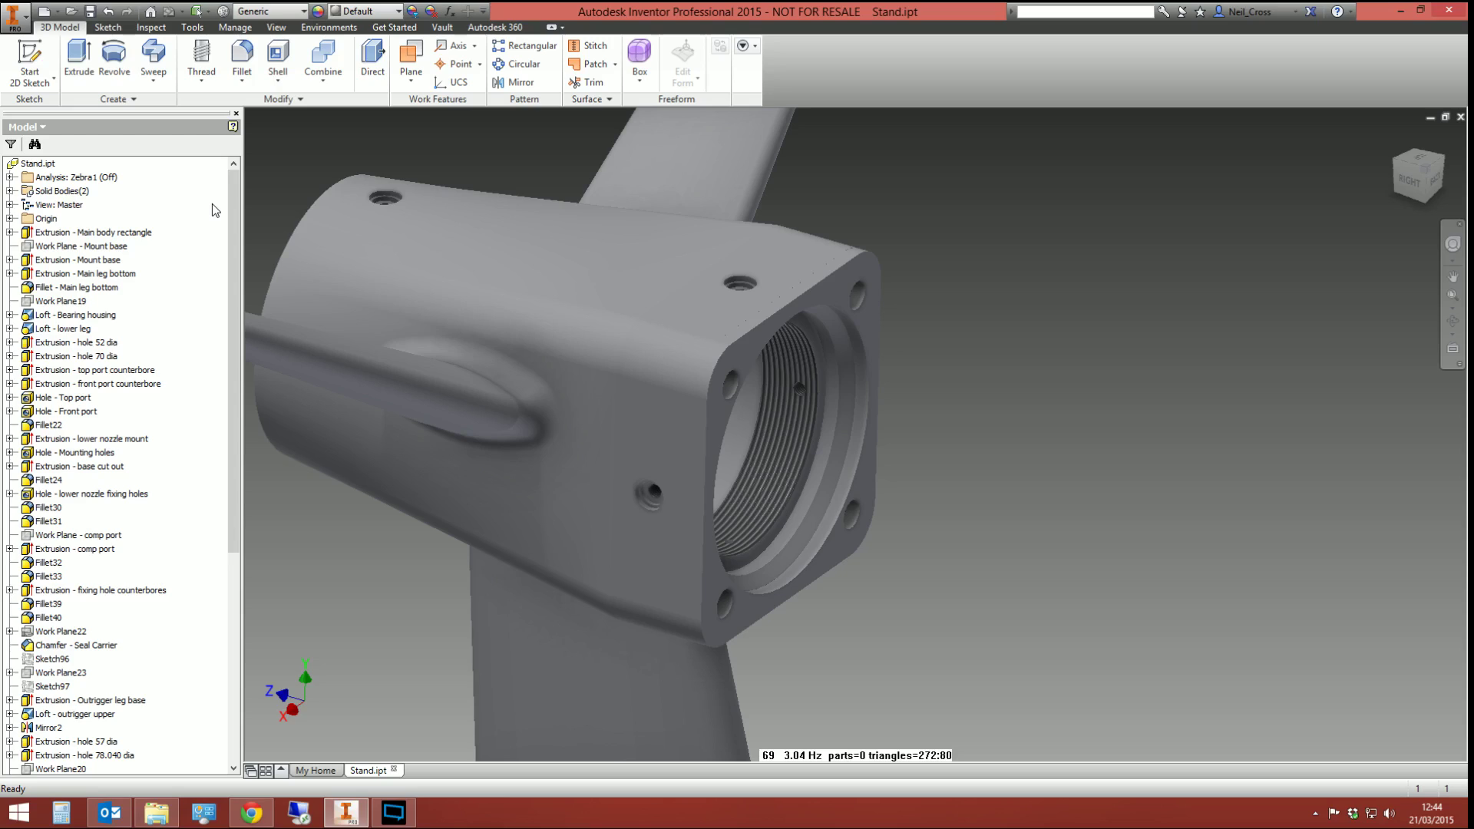
pyautogui.click(10, 191)
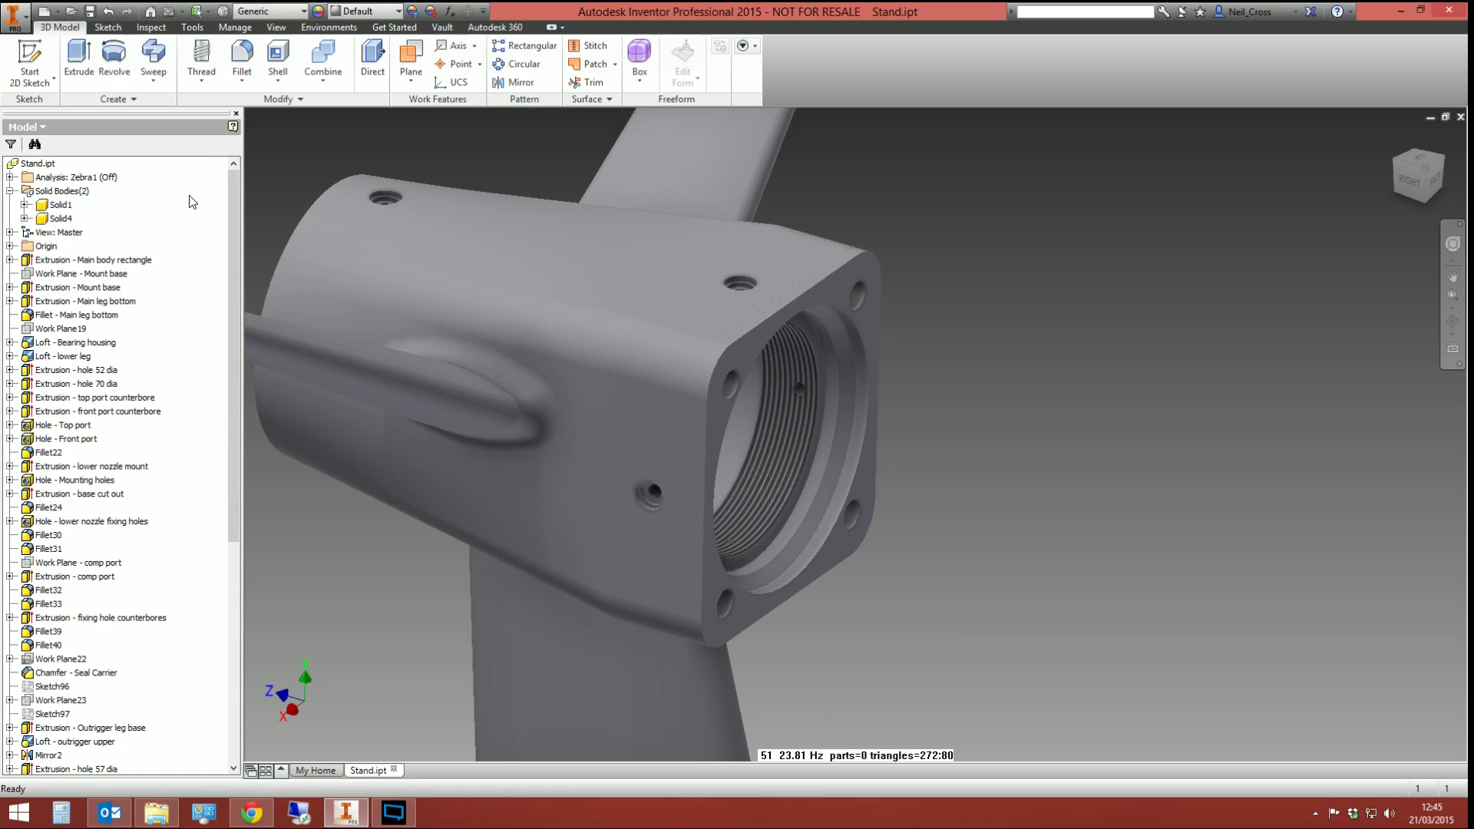
pyautogui.doubleClick(51, 218)
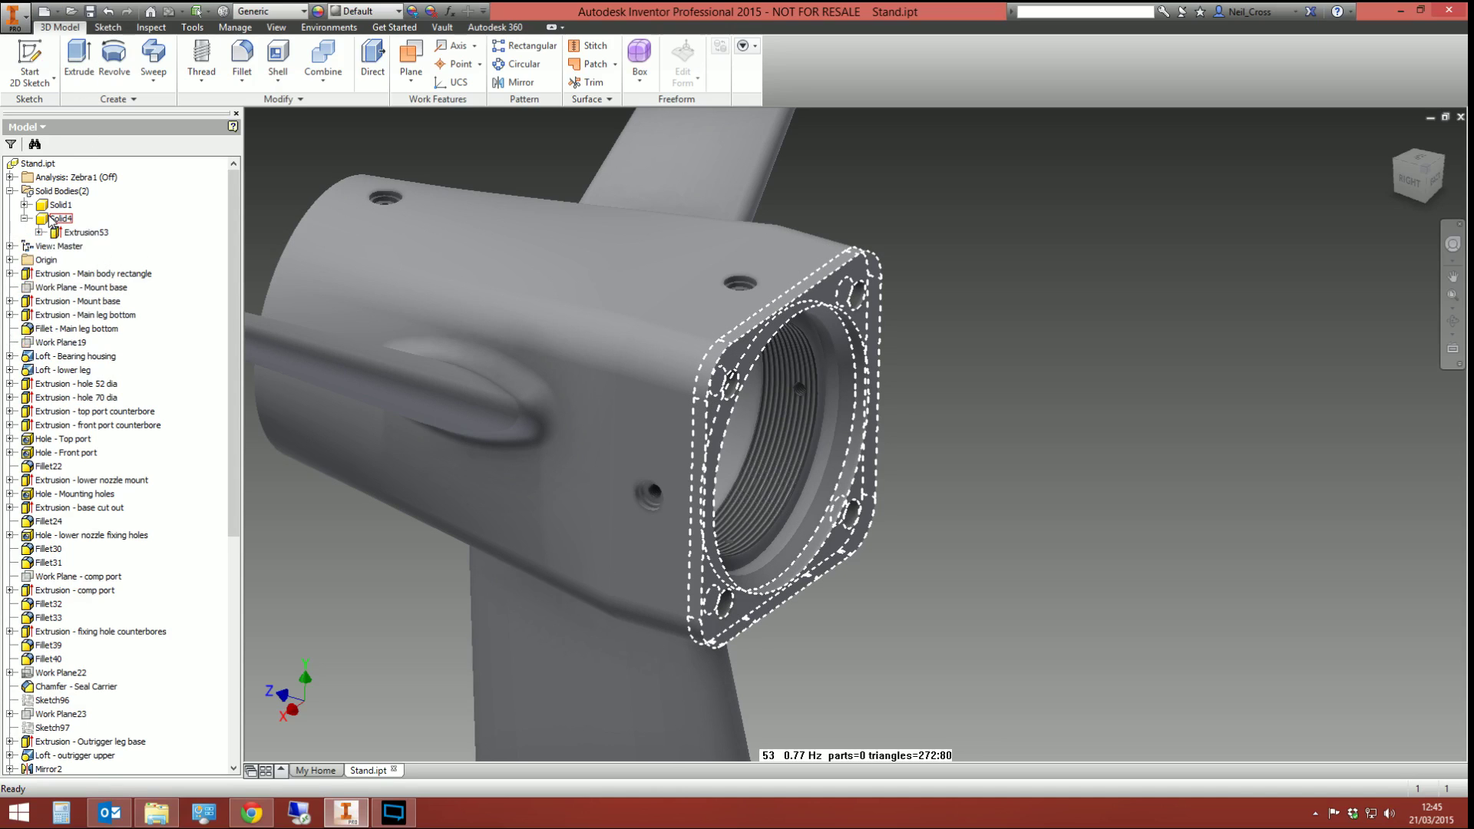
pyautogui.click(25, 219)
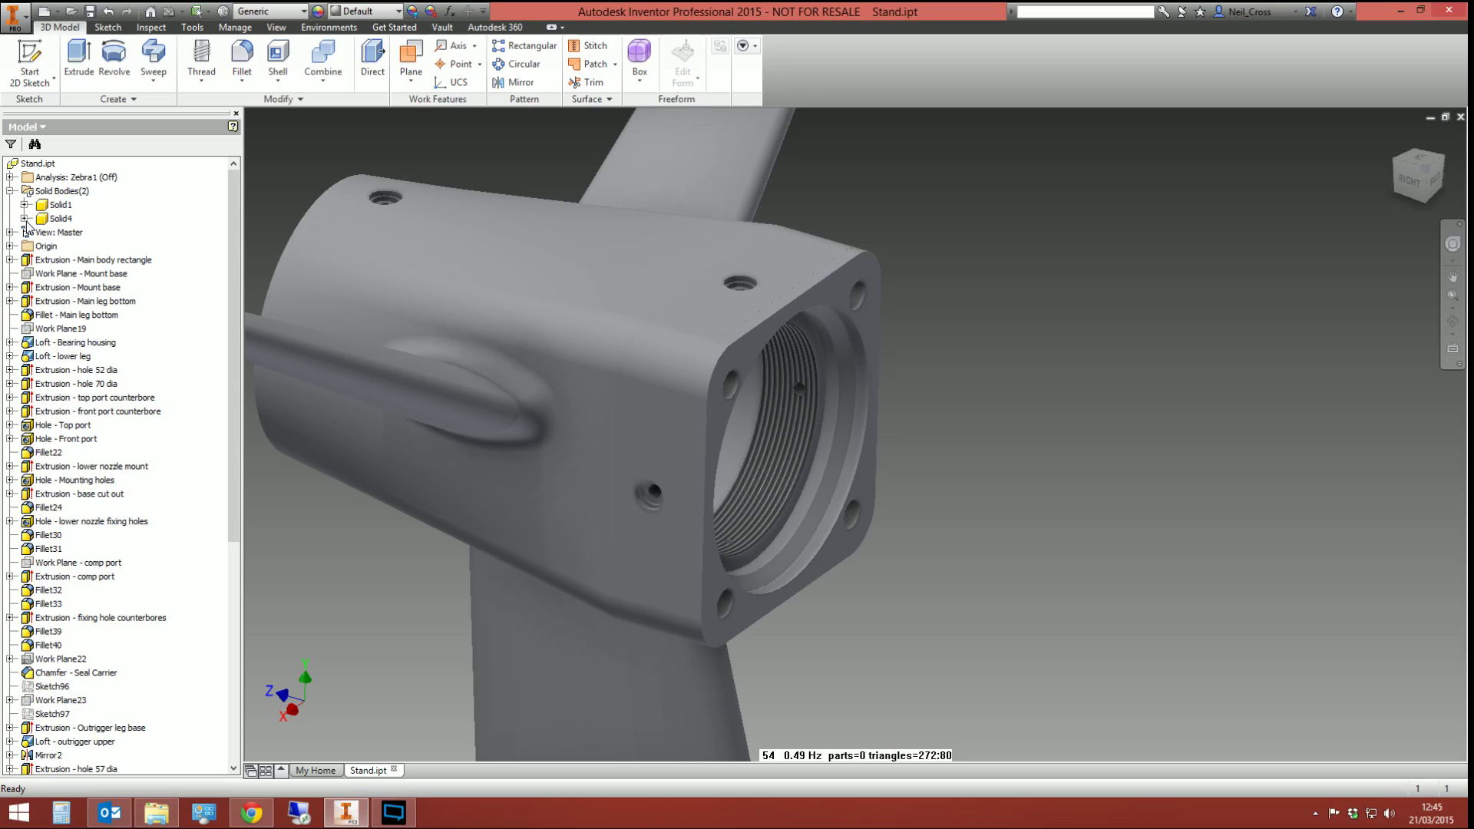
pyautogui.click(24, 218)
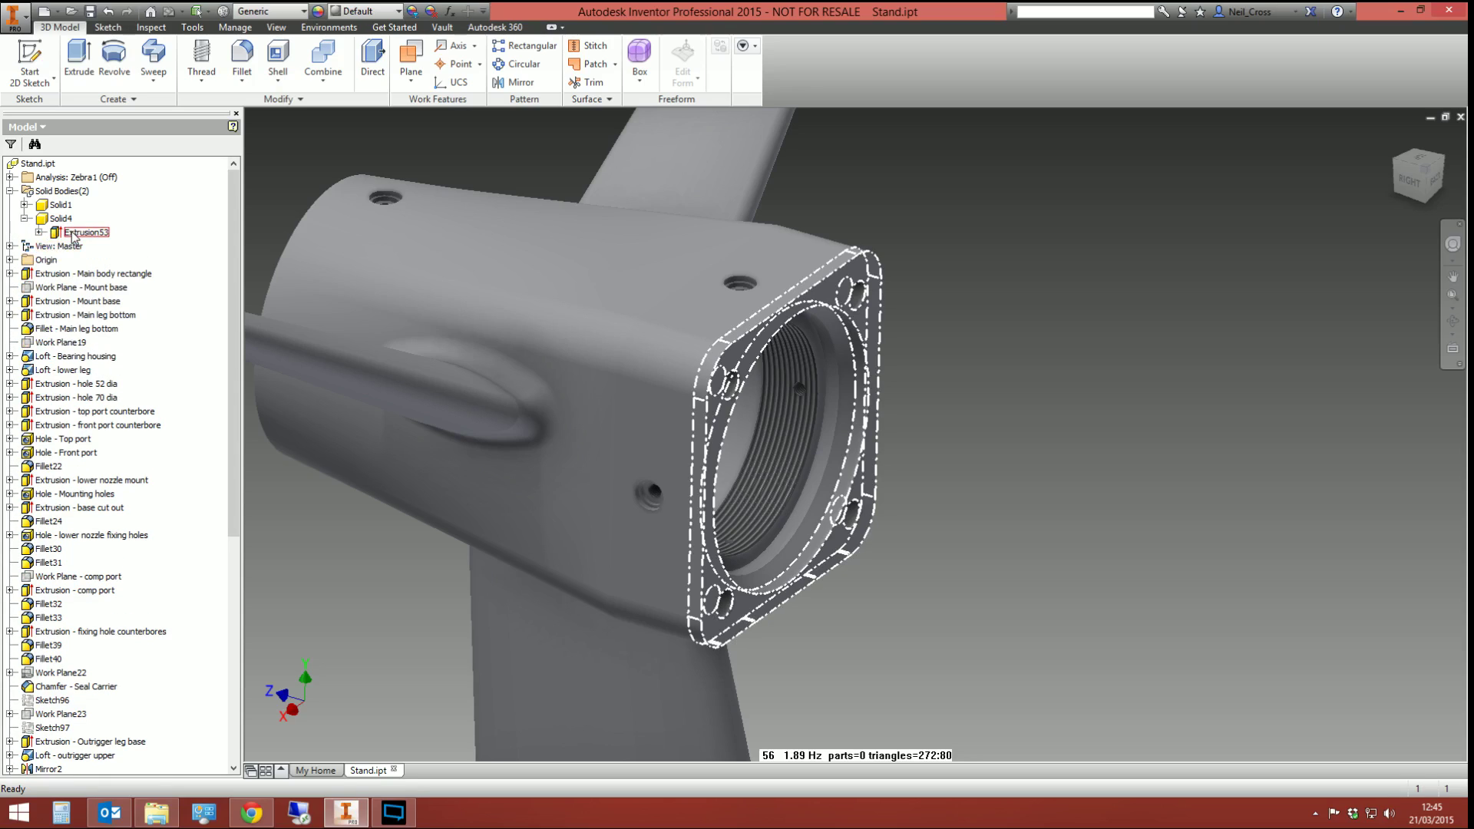
pyautogui.click(24, 219)
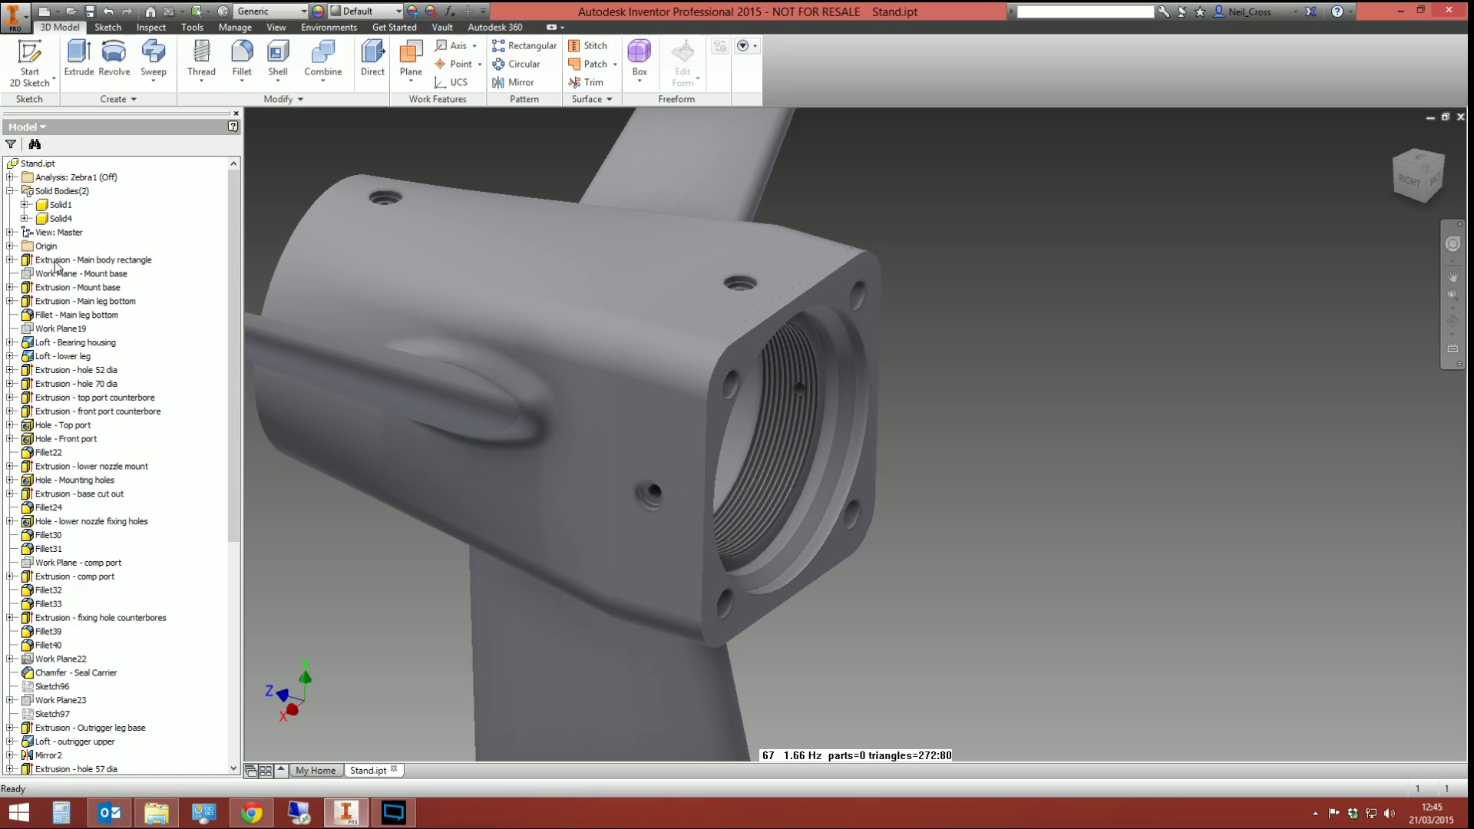
pyautogui.click(24, 205)
pyautogui.click(25, 163)
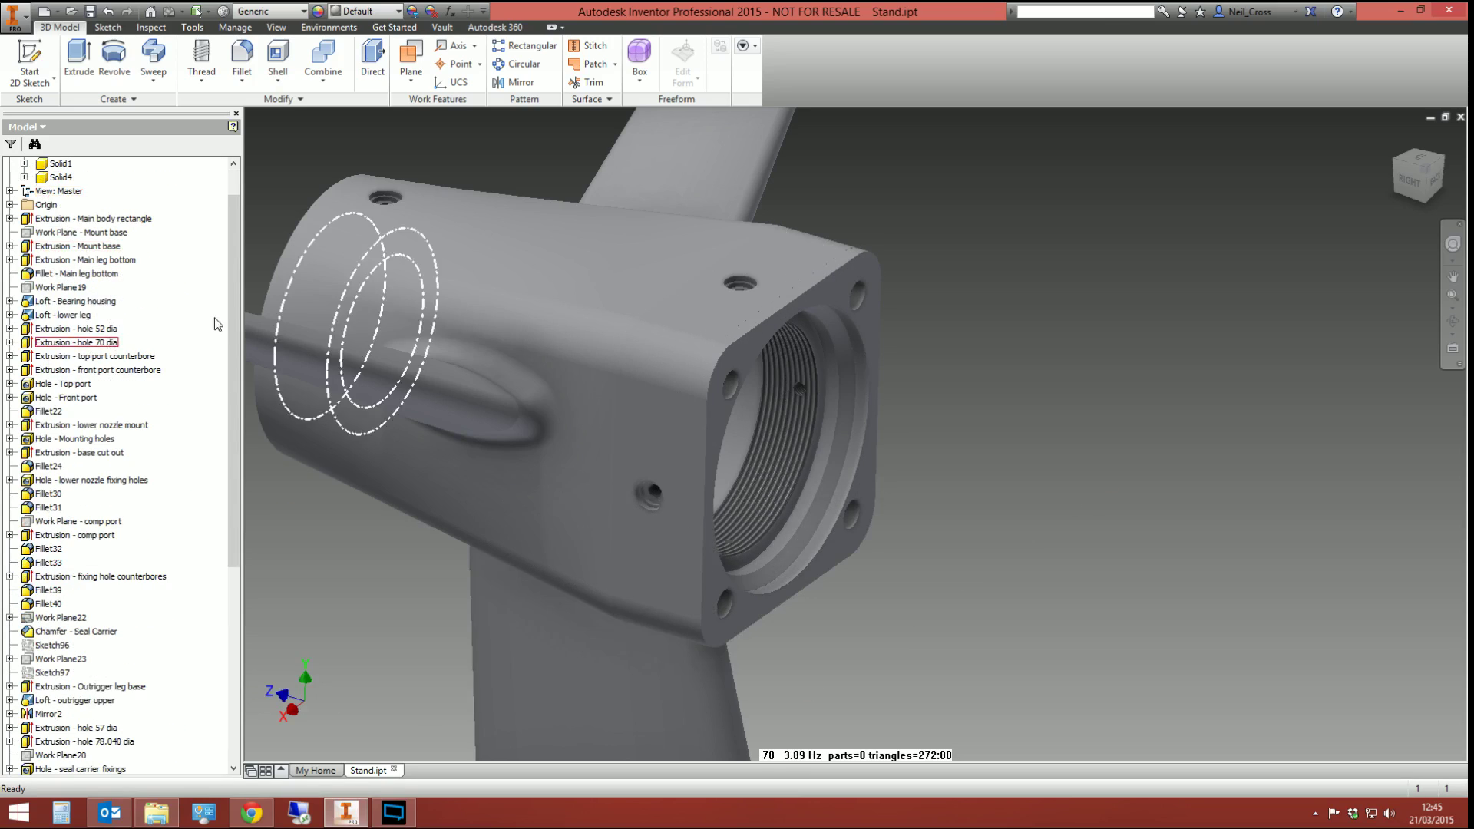
pyautogui.scroll(1, 232, 243)
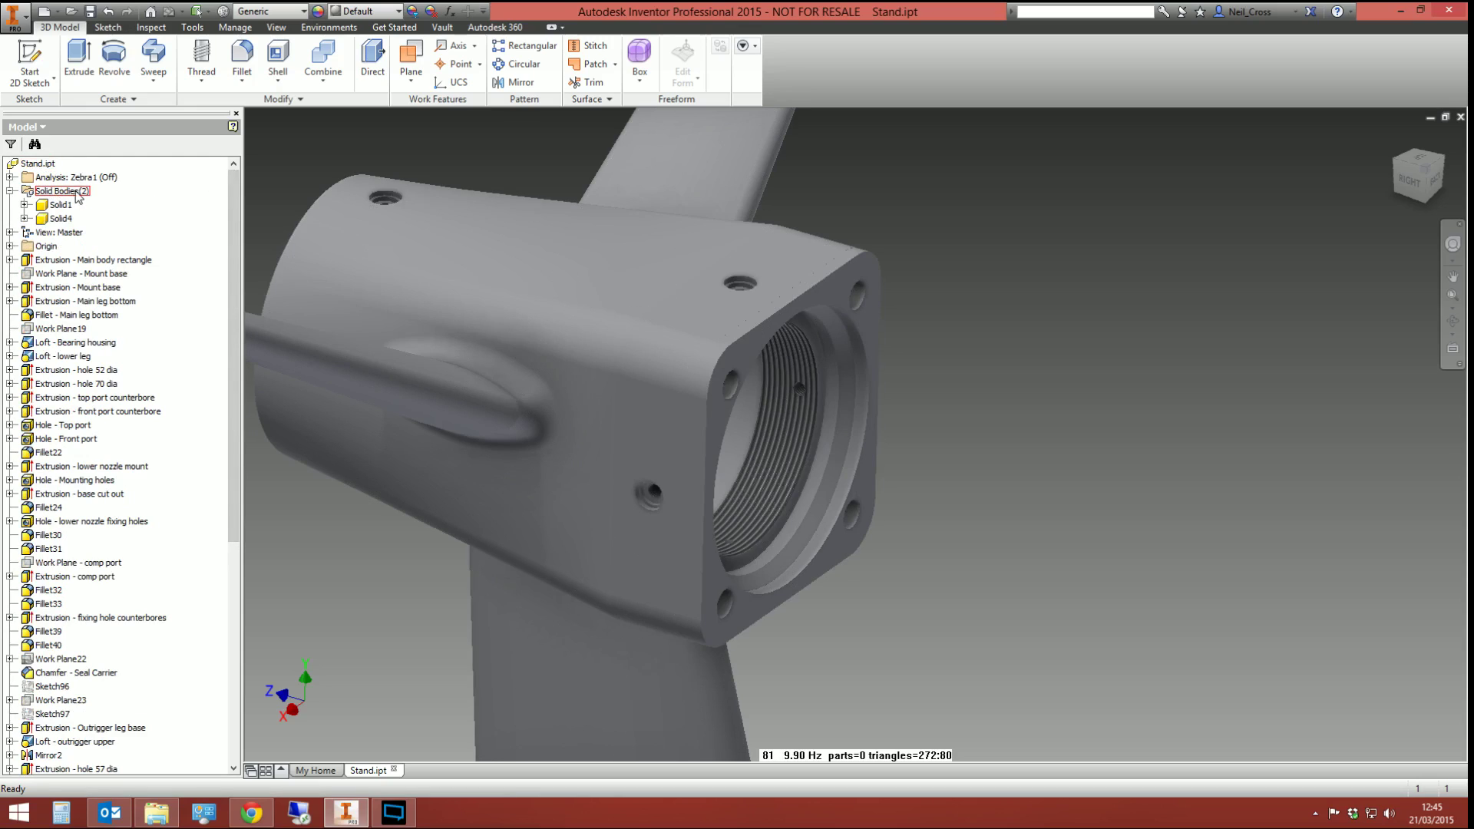
pyautogui.click(60, 218)
pyautogui.click(51, 165)
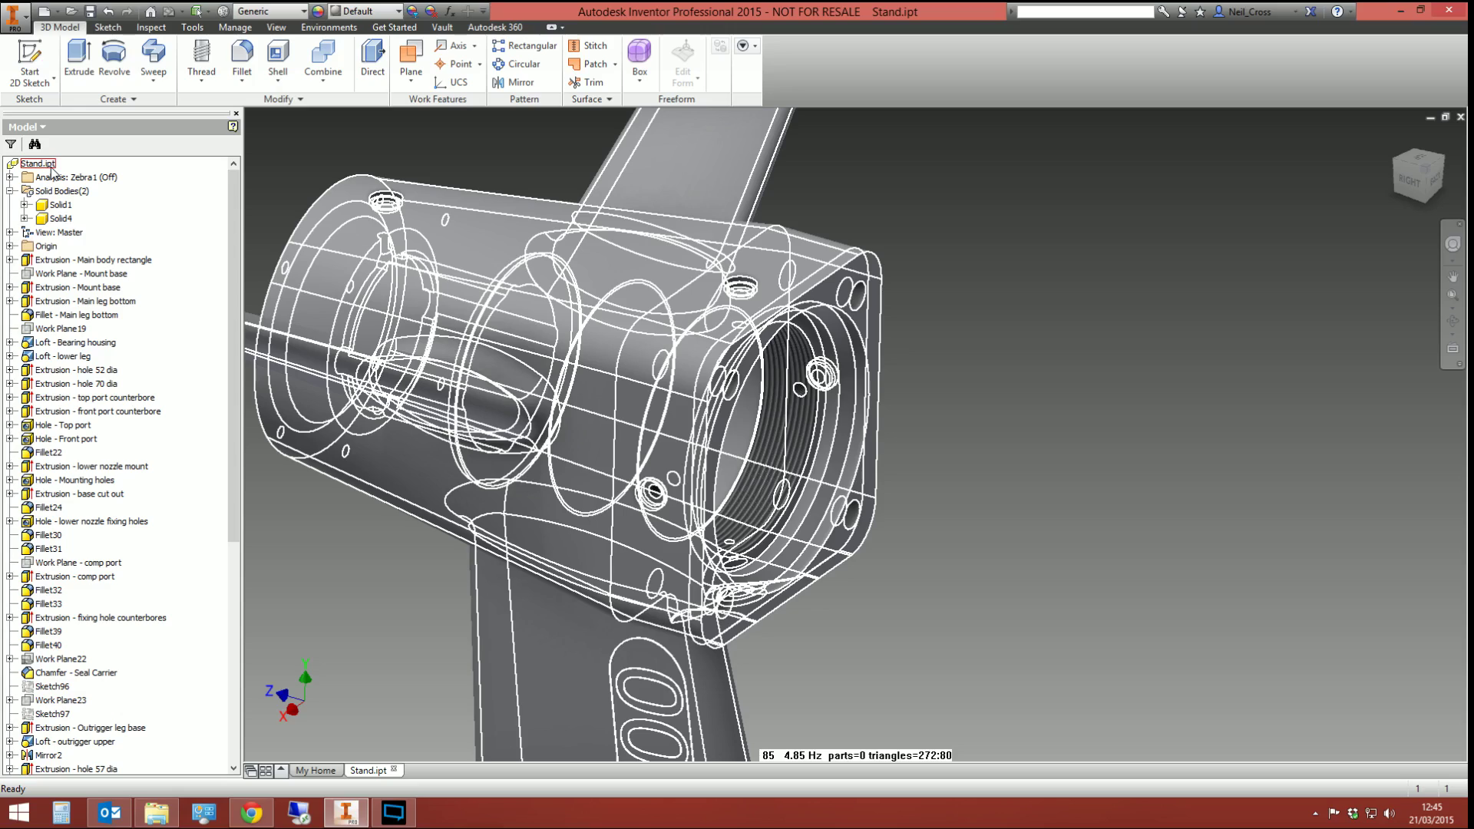
pyautogui.click(261, 188)
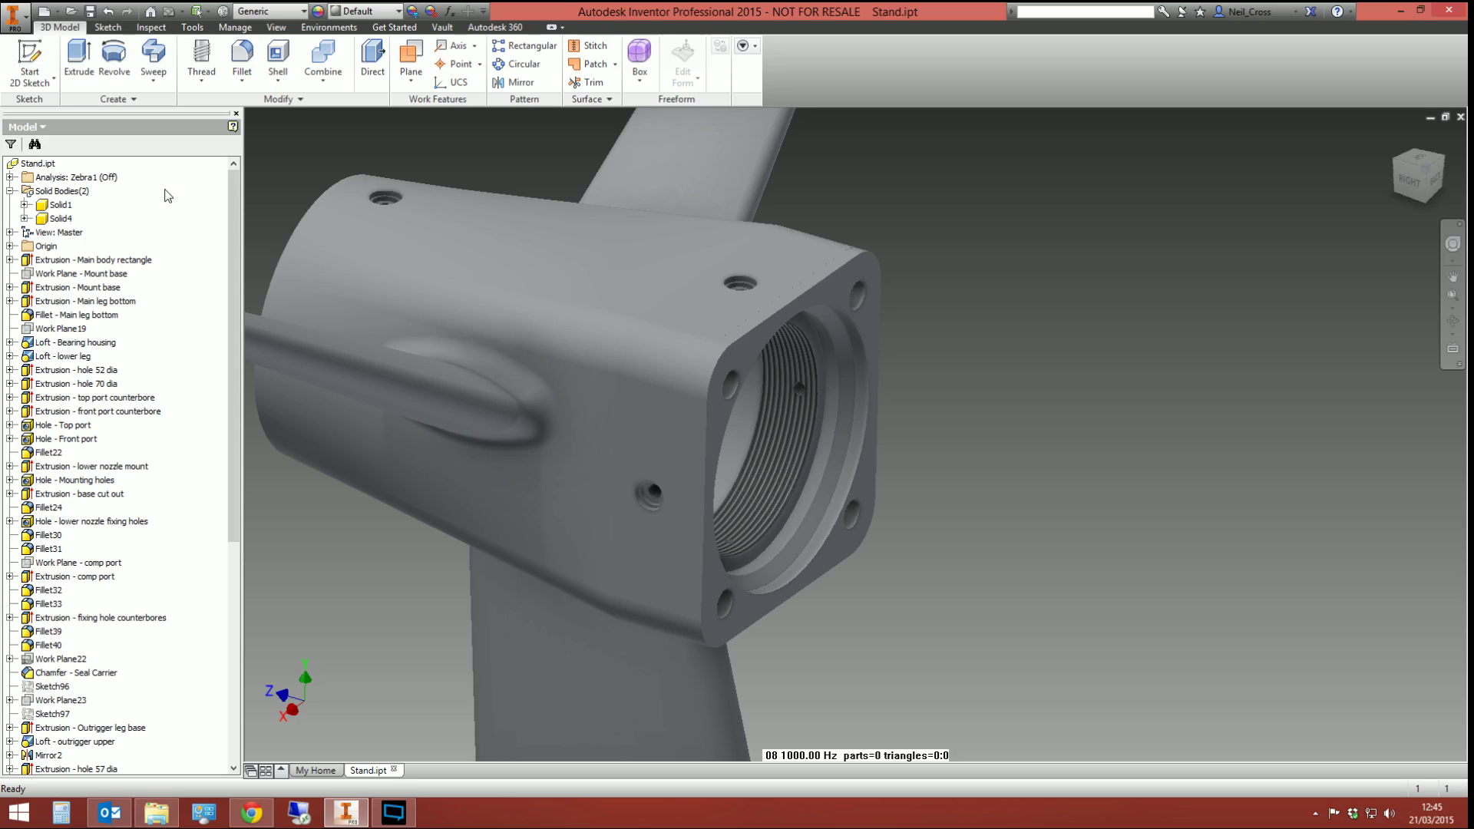
# Step: Rename the stand's main solid body as Mount
pyautogui.click(57, 204)
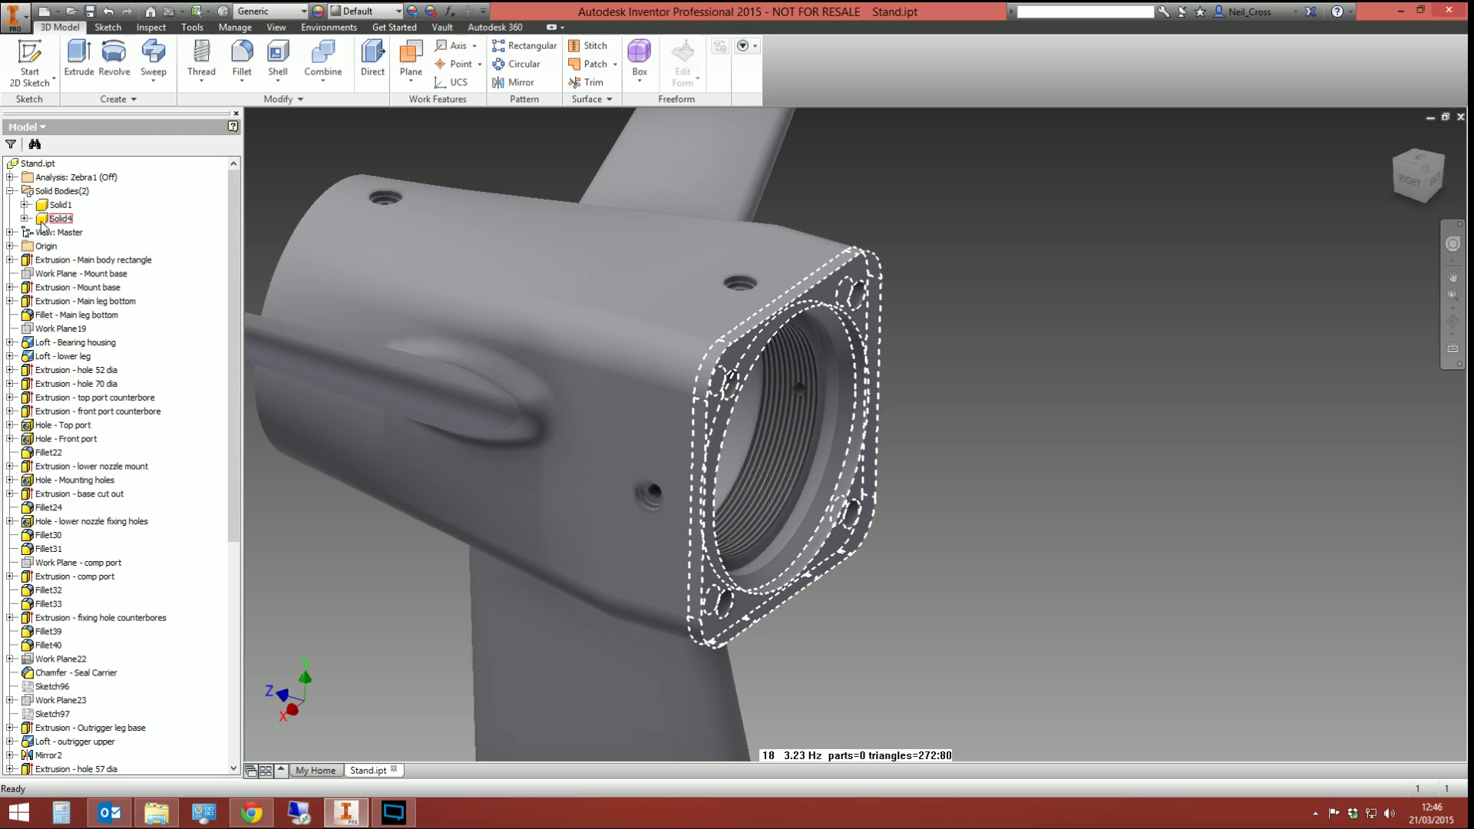
pyautogui.click(60, 205)
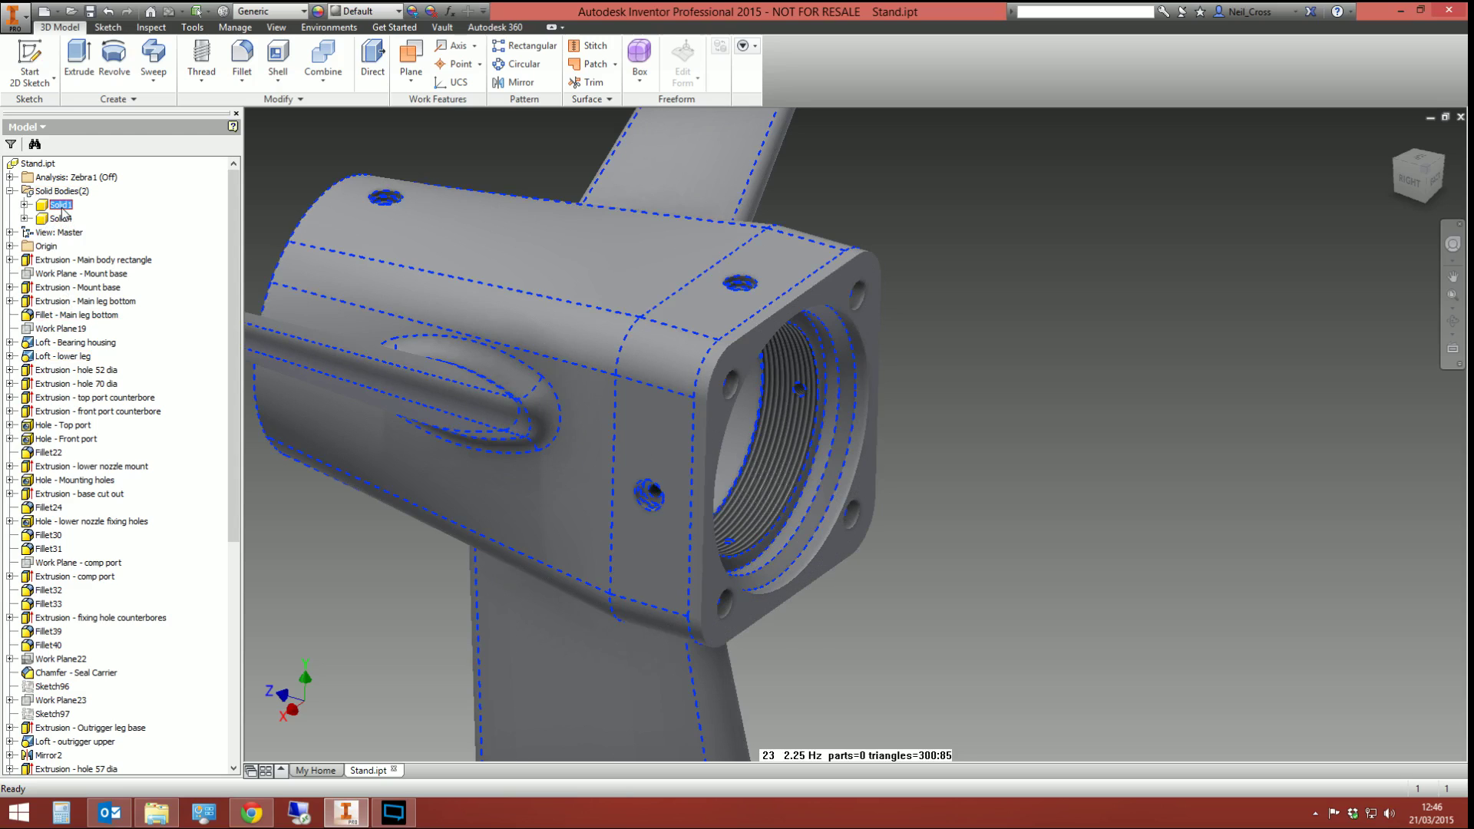
pyautogui.write('Mount')
pyautogui.press('Return')
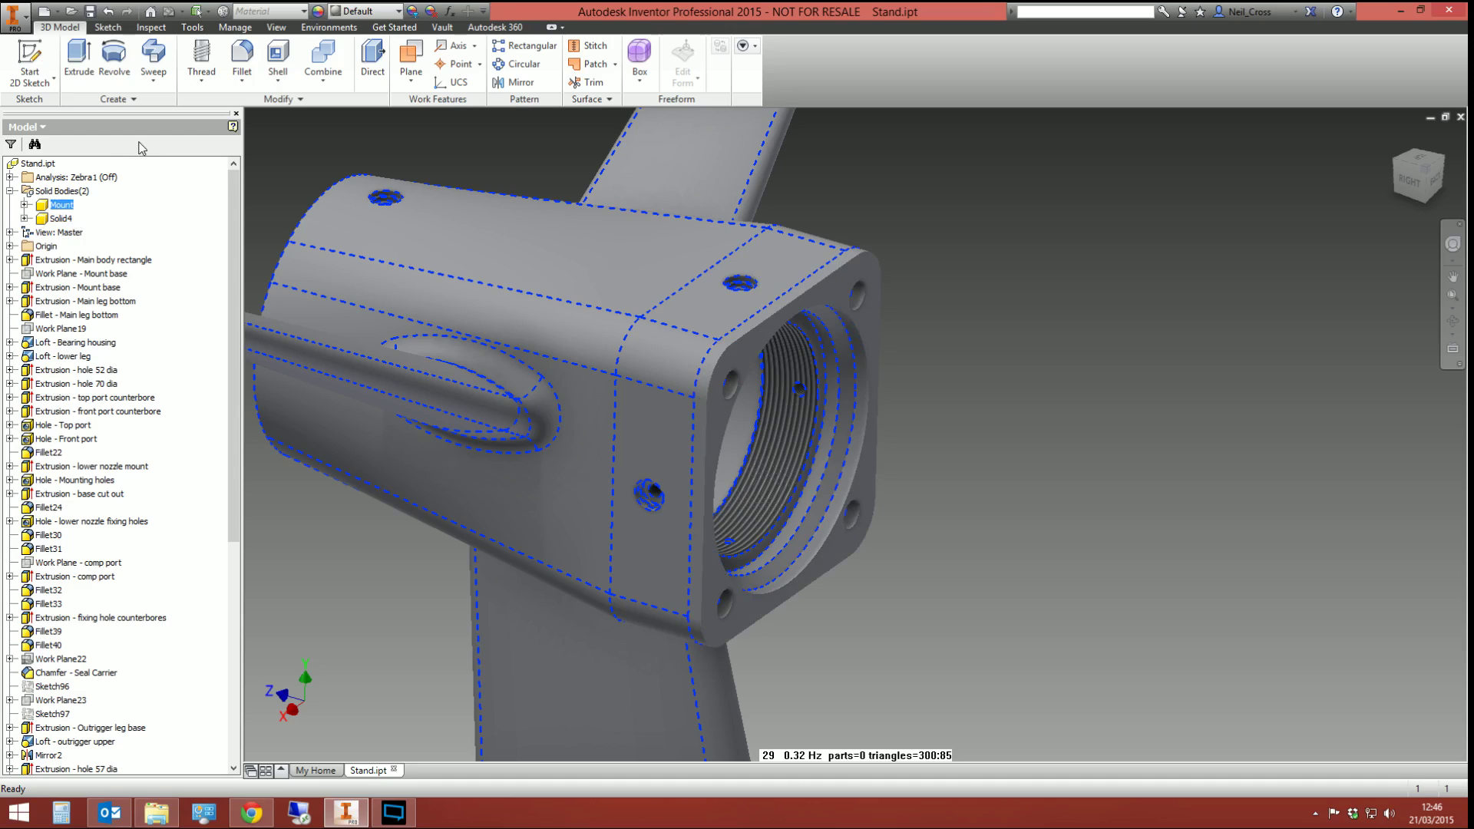
# Step: Rename the new flange's solid body as Gasket
pyautogui.click(63, 219)
pyautogui.click(64, 221)
pyautogui.write('Gasket')
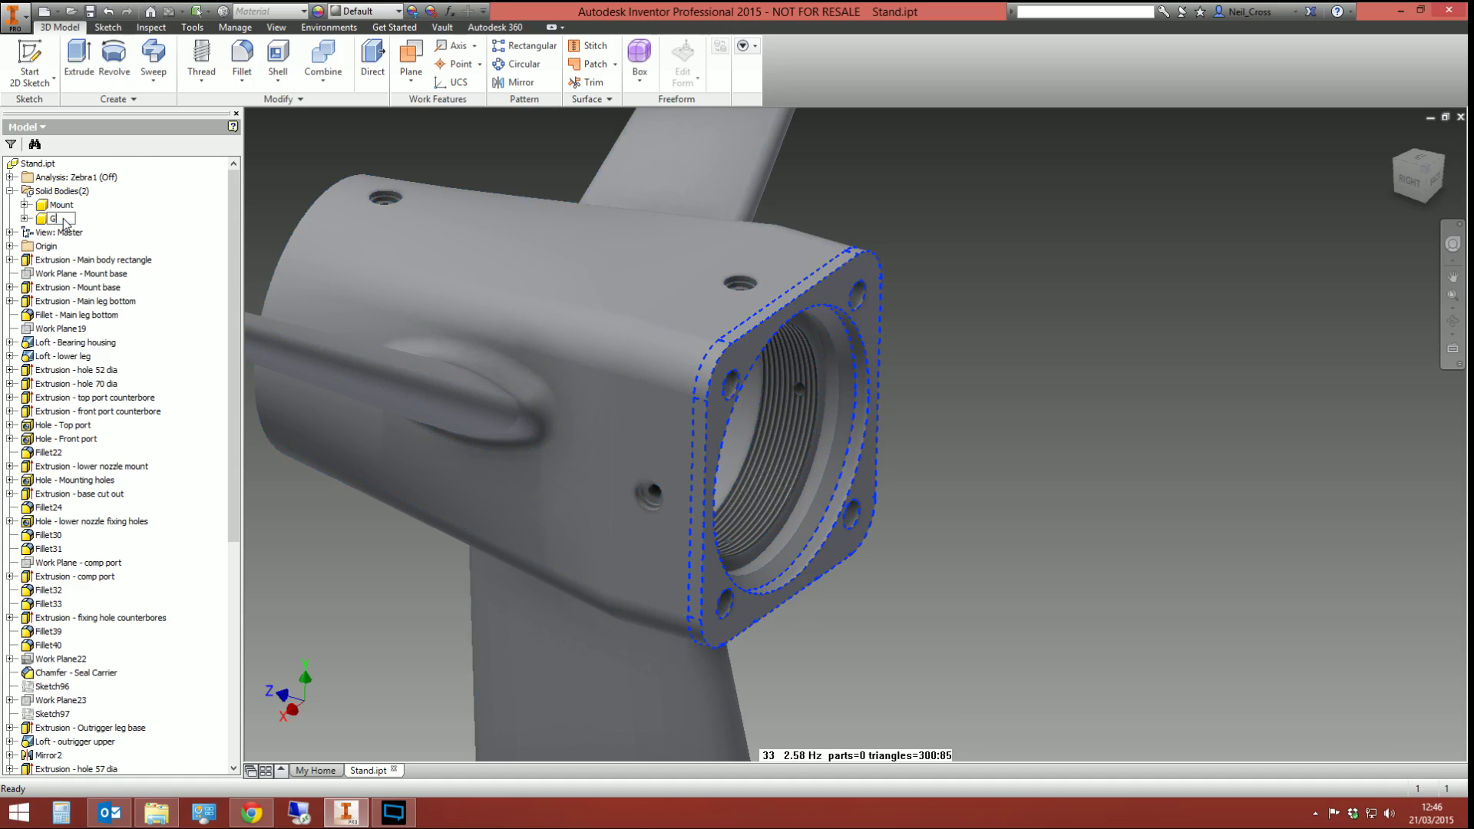
pyautogui.press('Return')
pyautogui.click(264, 169)
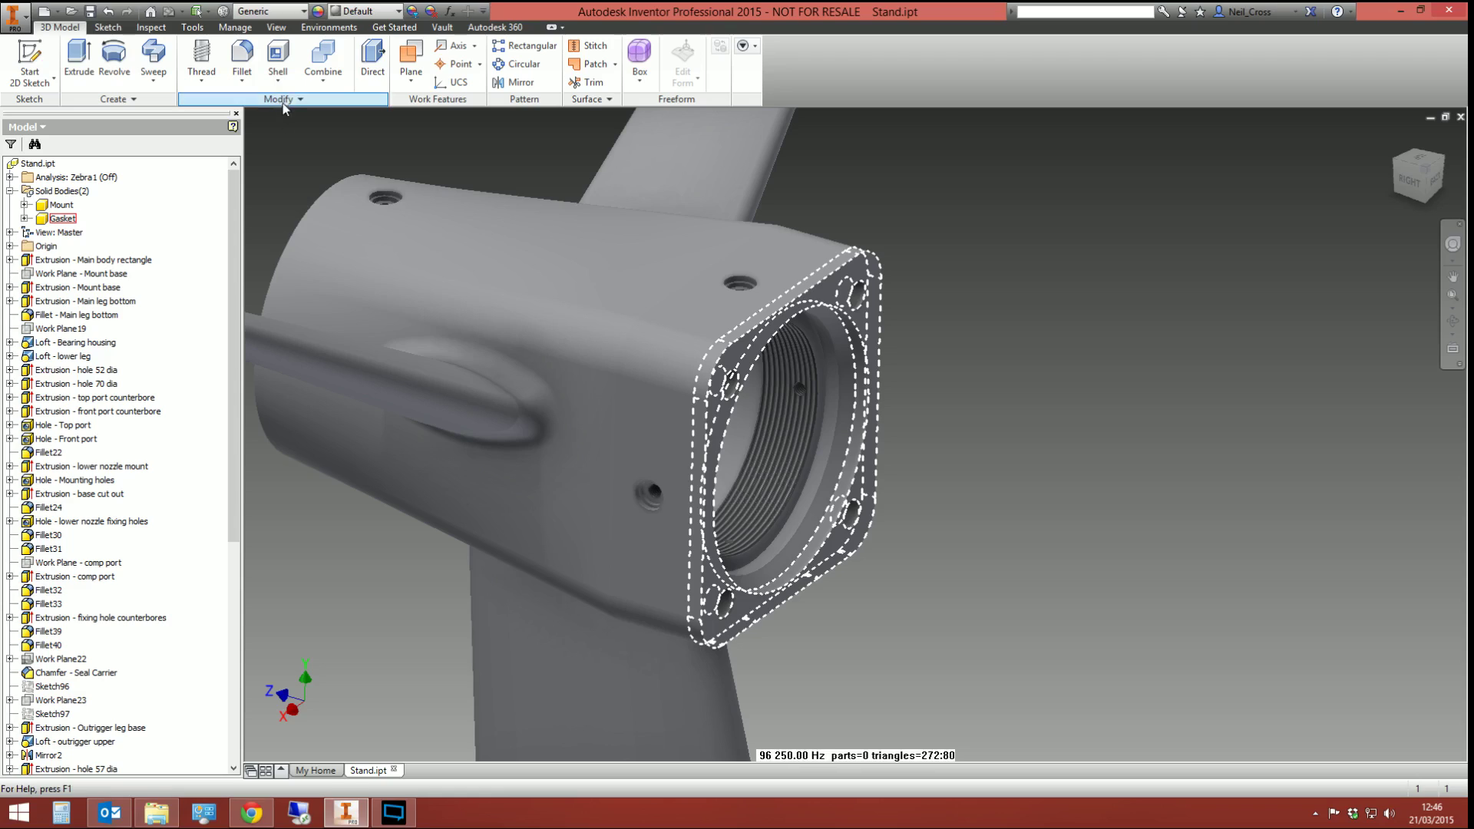
pyautogui.click(261, 112)
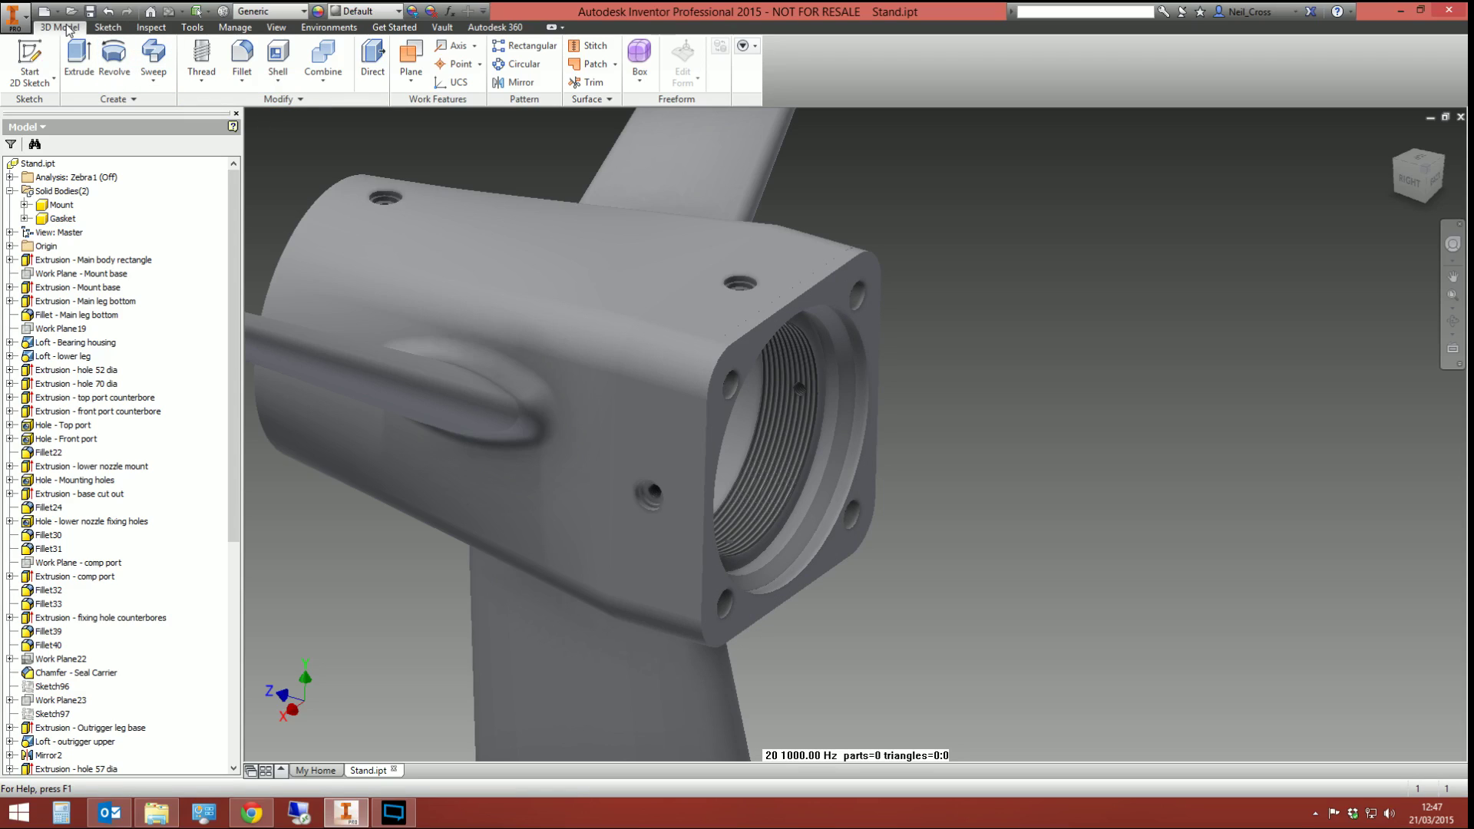
# Step: Move the Gasket body 2 mm outward from the housing along Z by free drag, with the X offset set to 0 mm
pyautogui.click(283, 102)
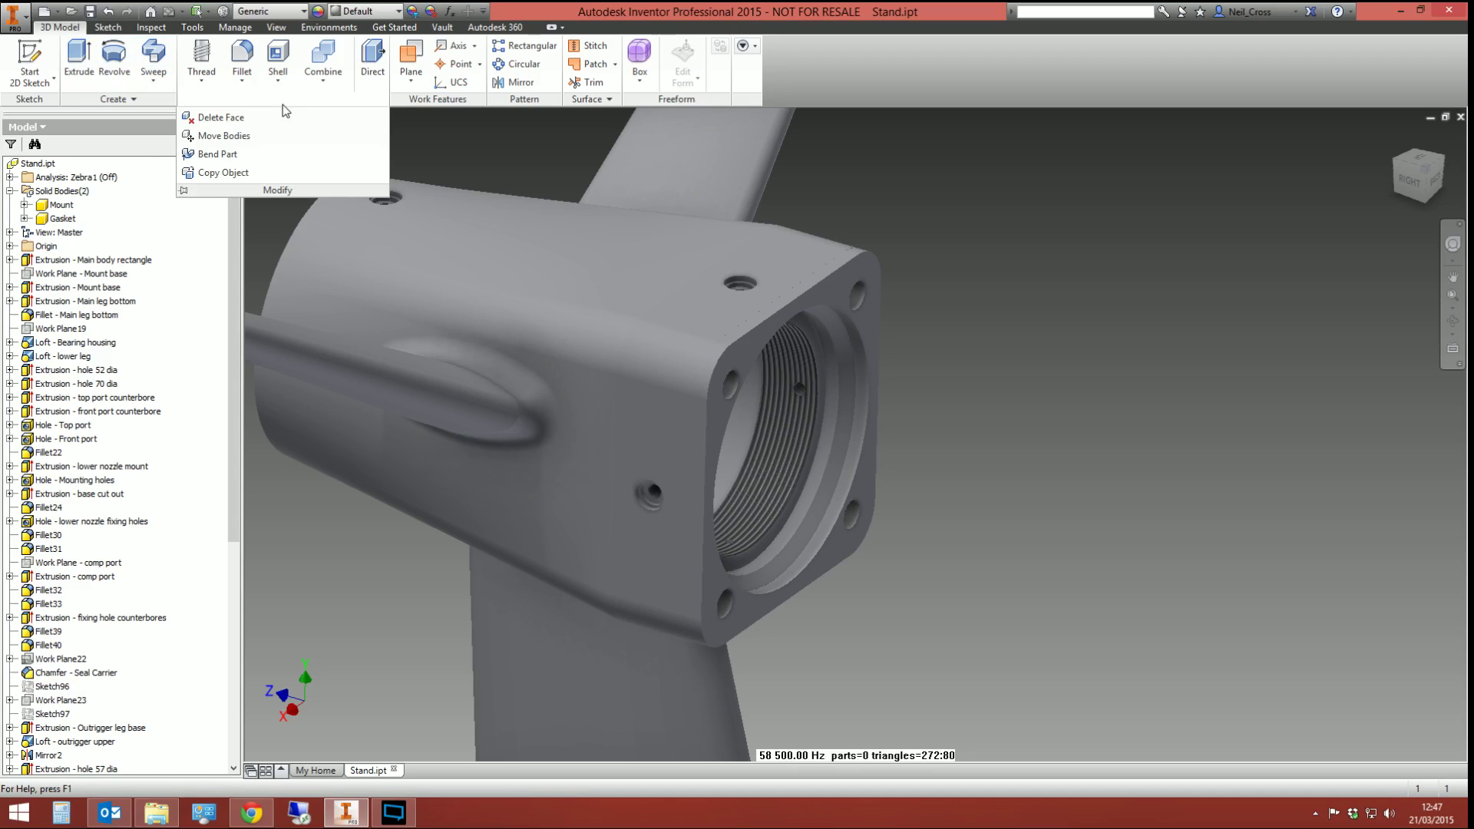
pyautogui.click(218, 143)
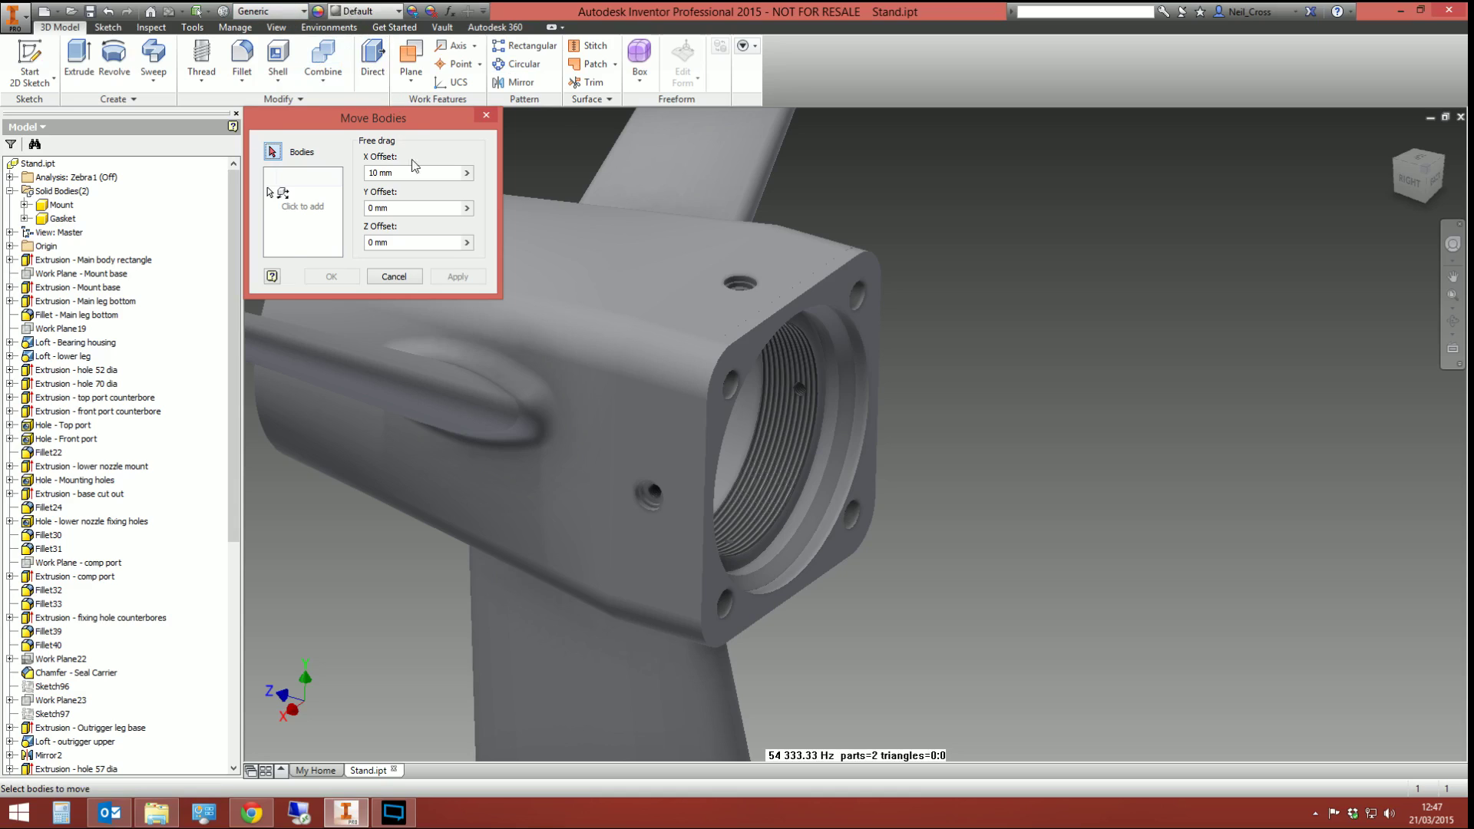
pyautogui.click(756, 571)
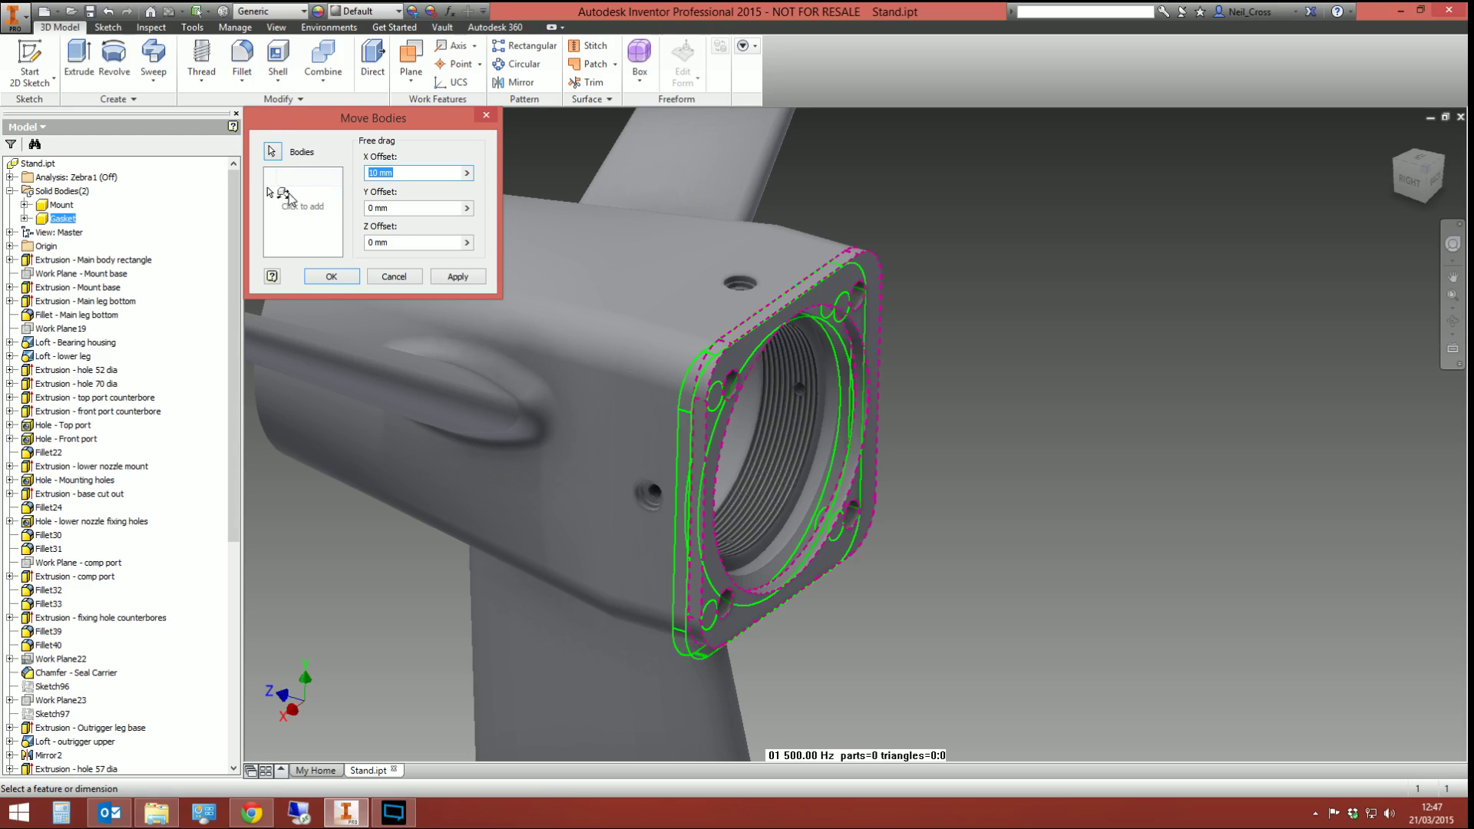
pyautogui.click(289, 198)
pyautogui.click(323, 195)
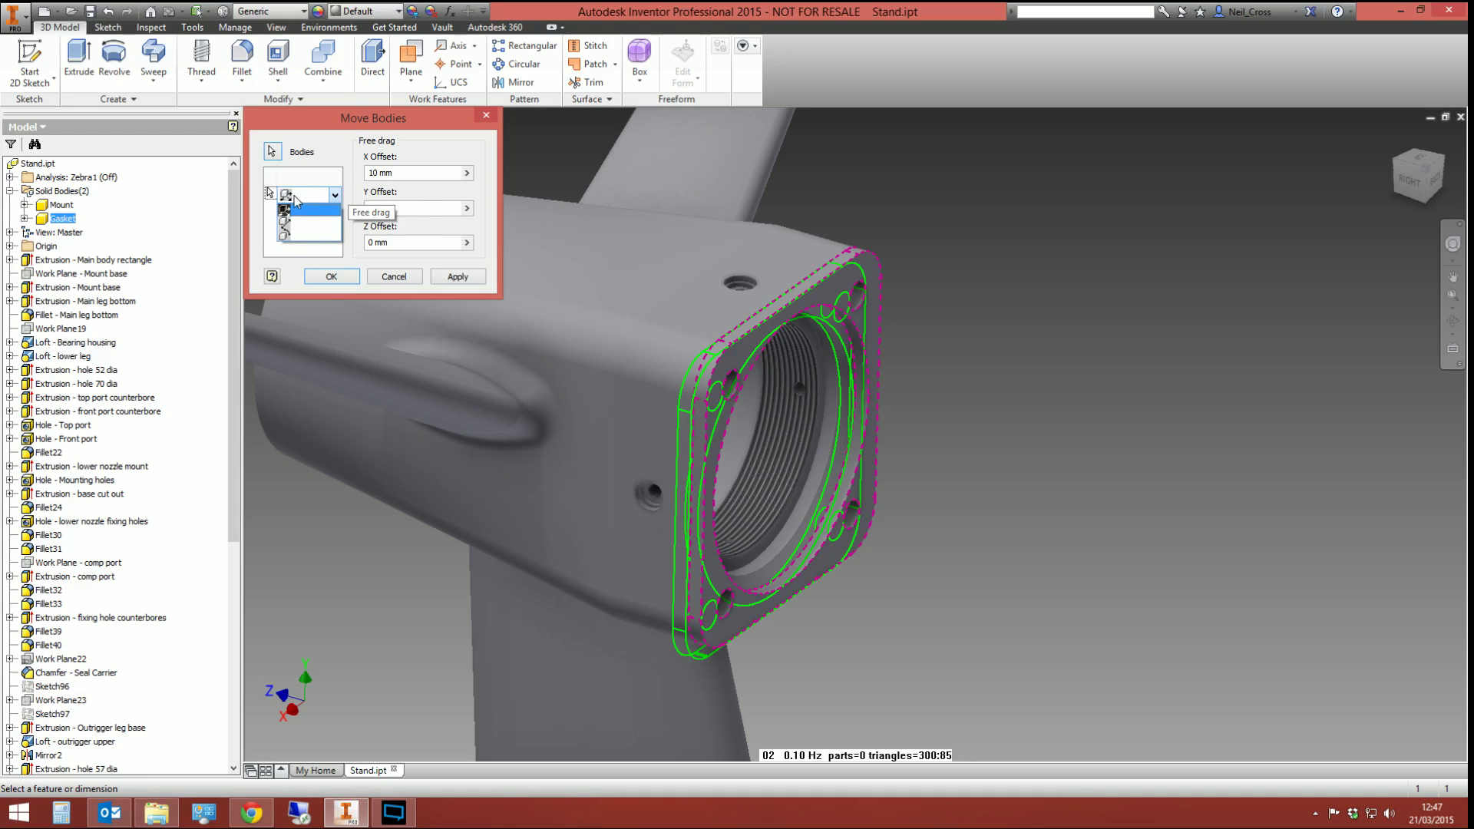
pyautogui.click(295, 205)
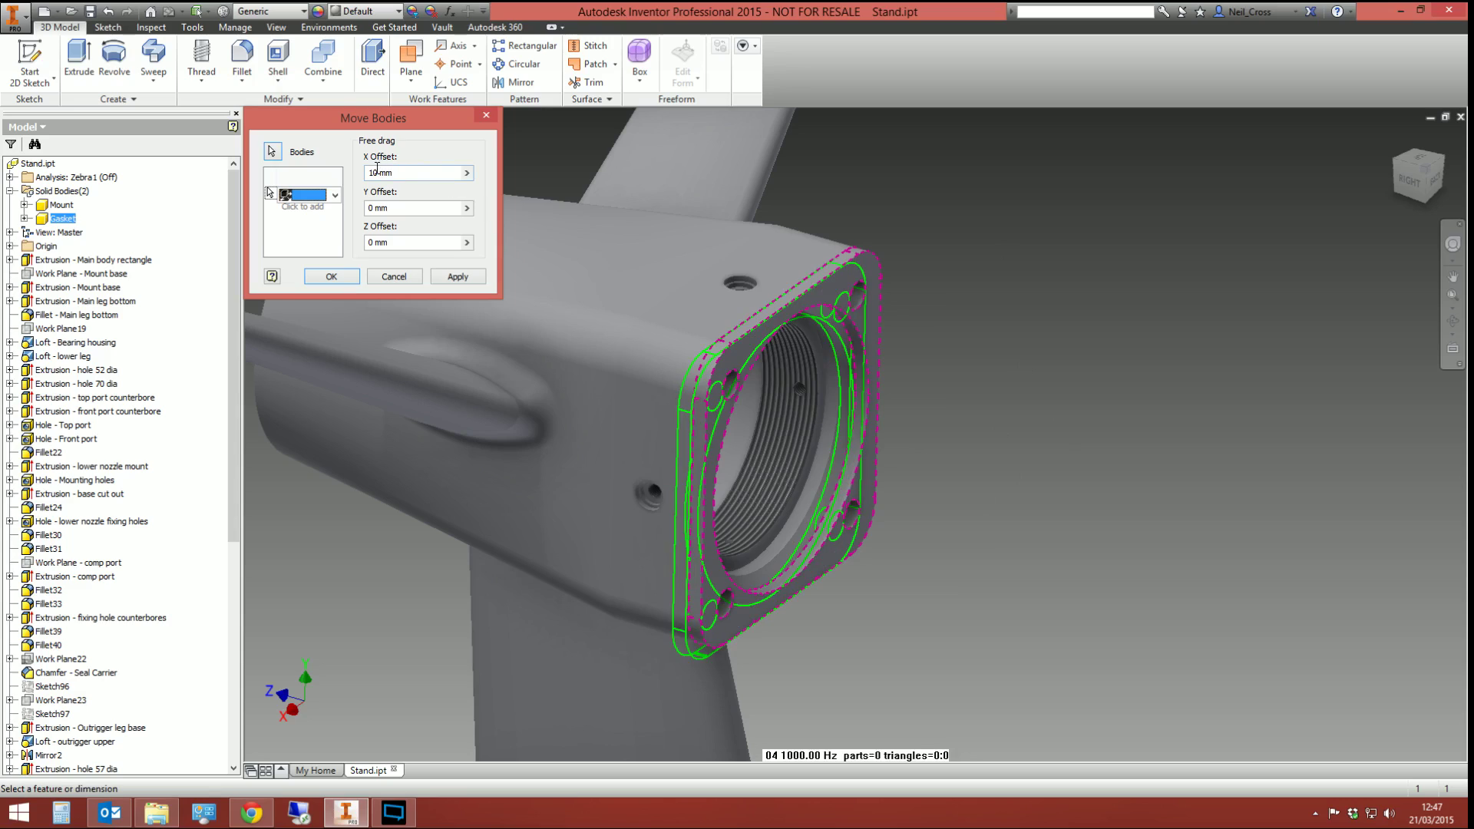
pyautogui.click(422, 169)
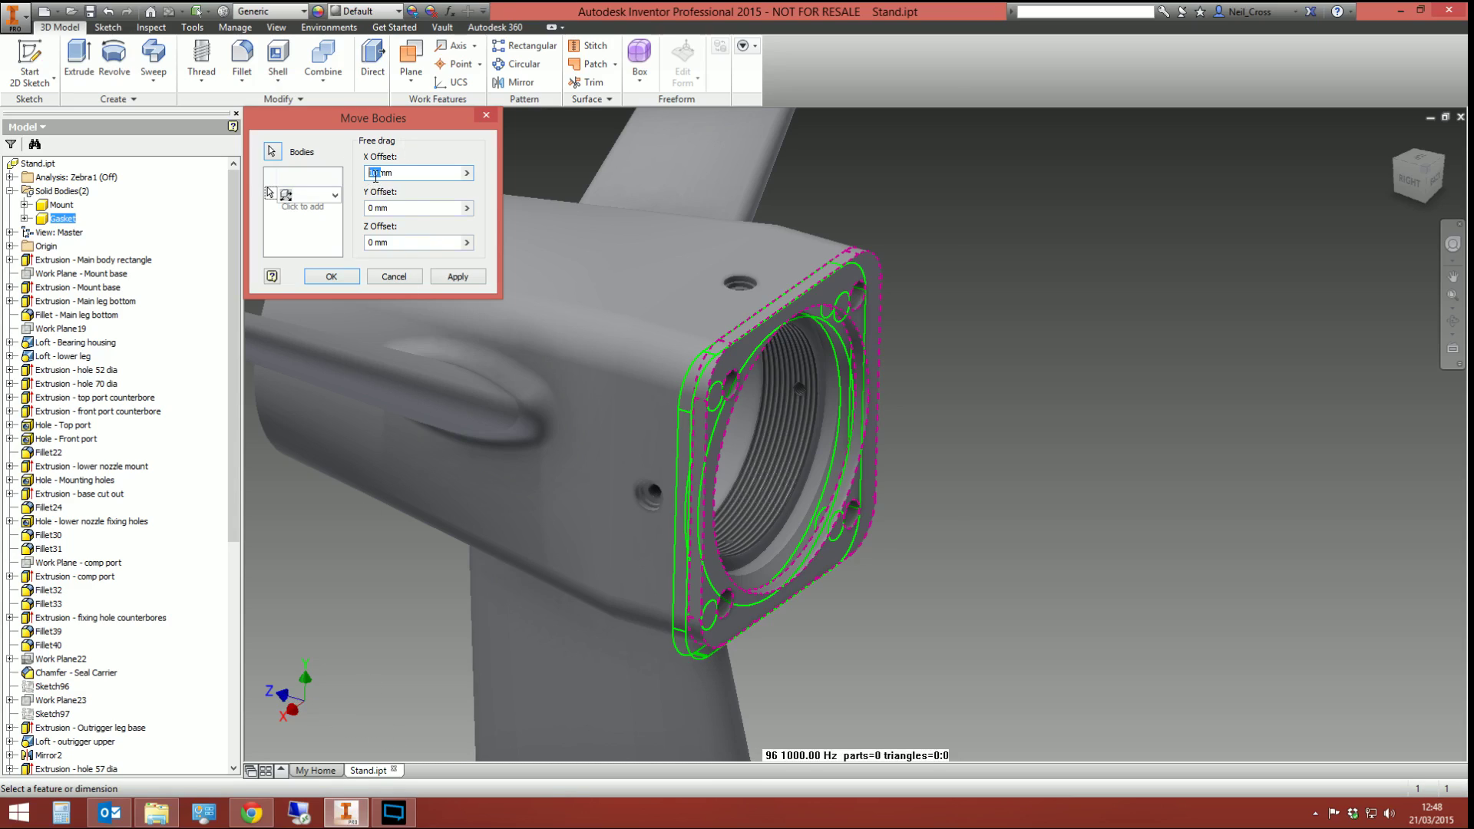
pyautogui.write('0')
pyautogui.press('Tab')
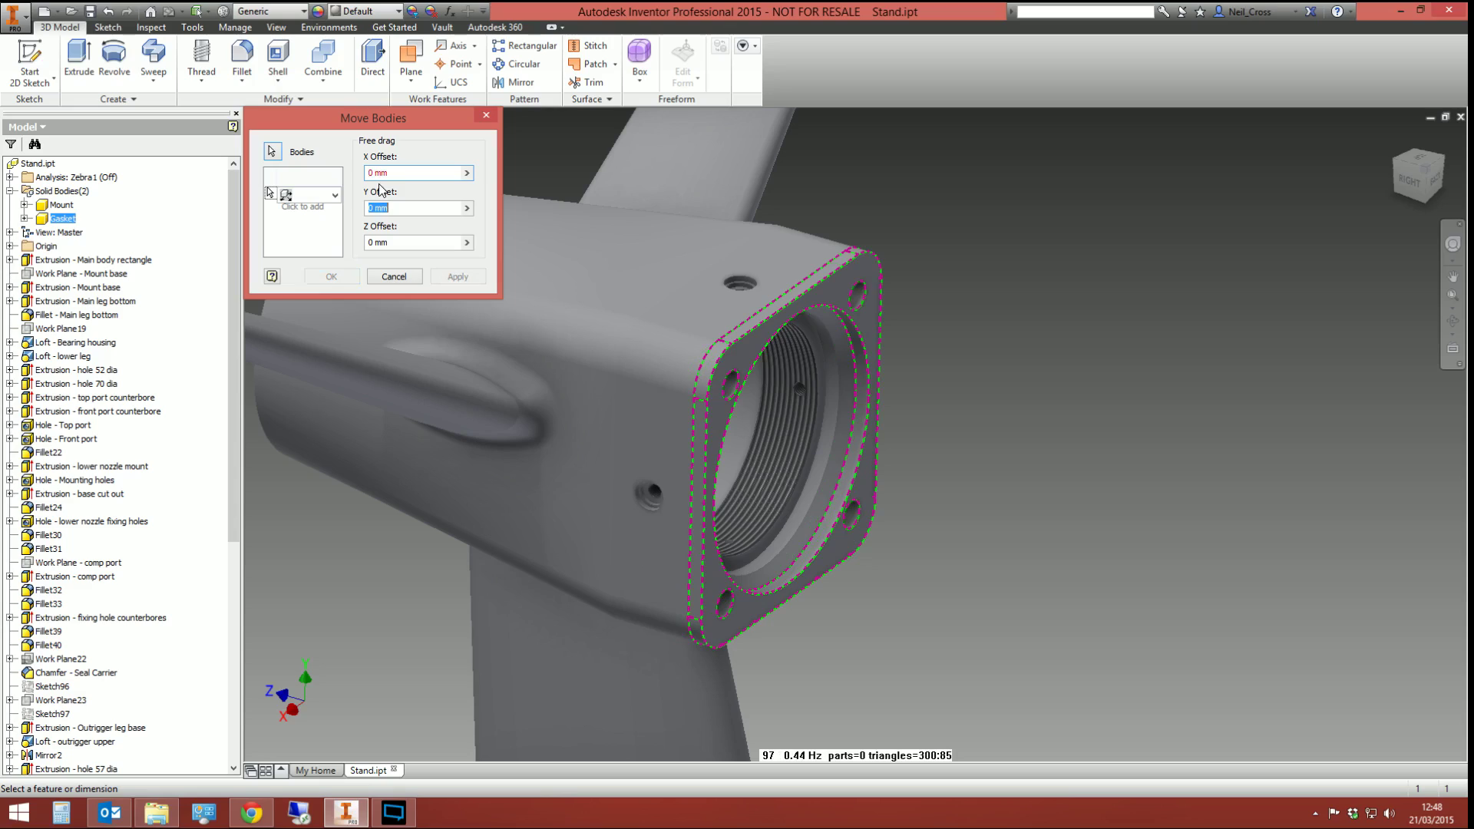
pyautogui.press('Tab')
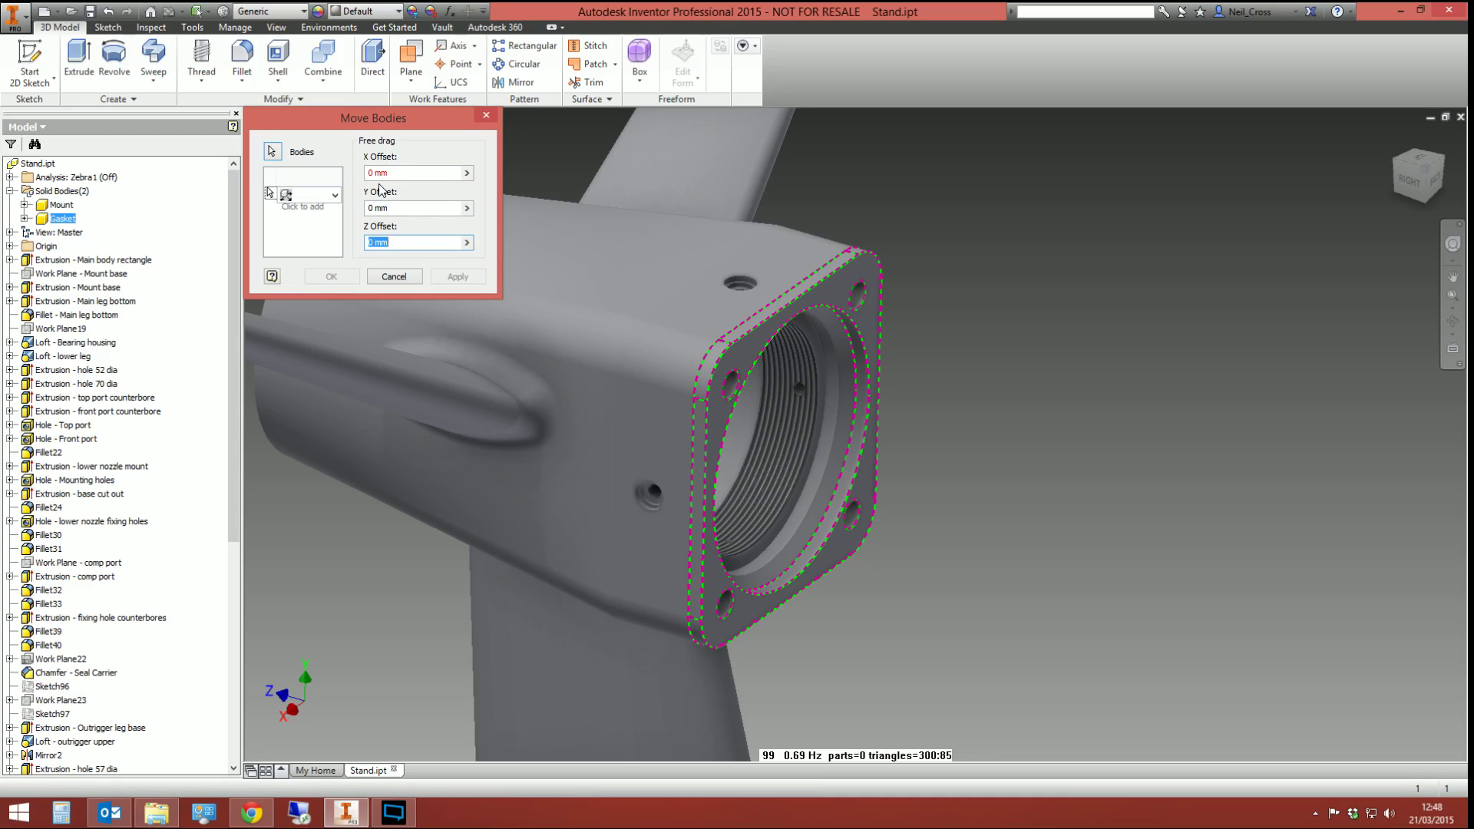
pyautogui.write('2')
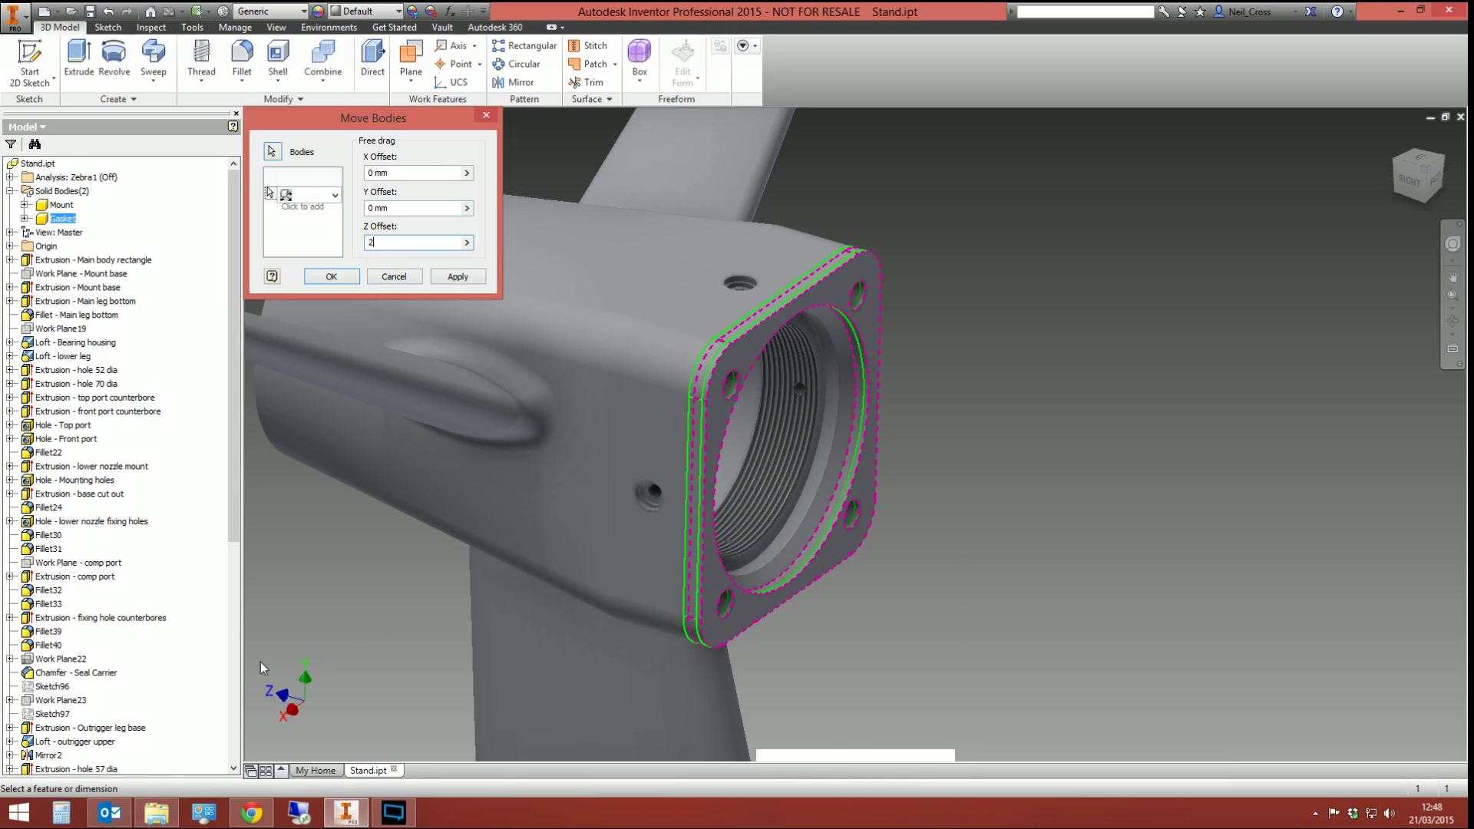
pyautogui.click(392, 278)
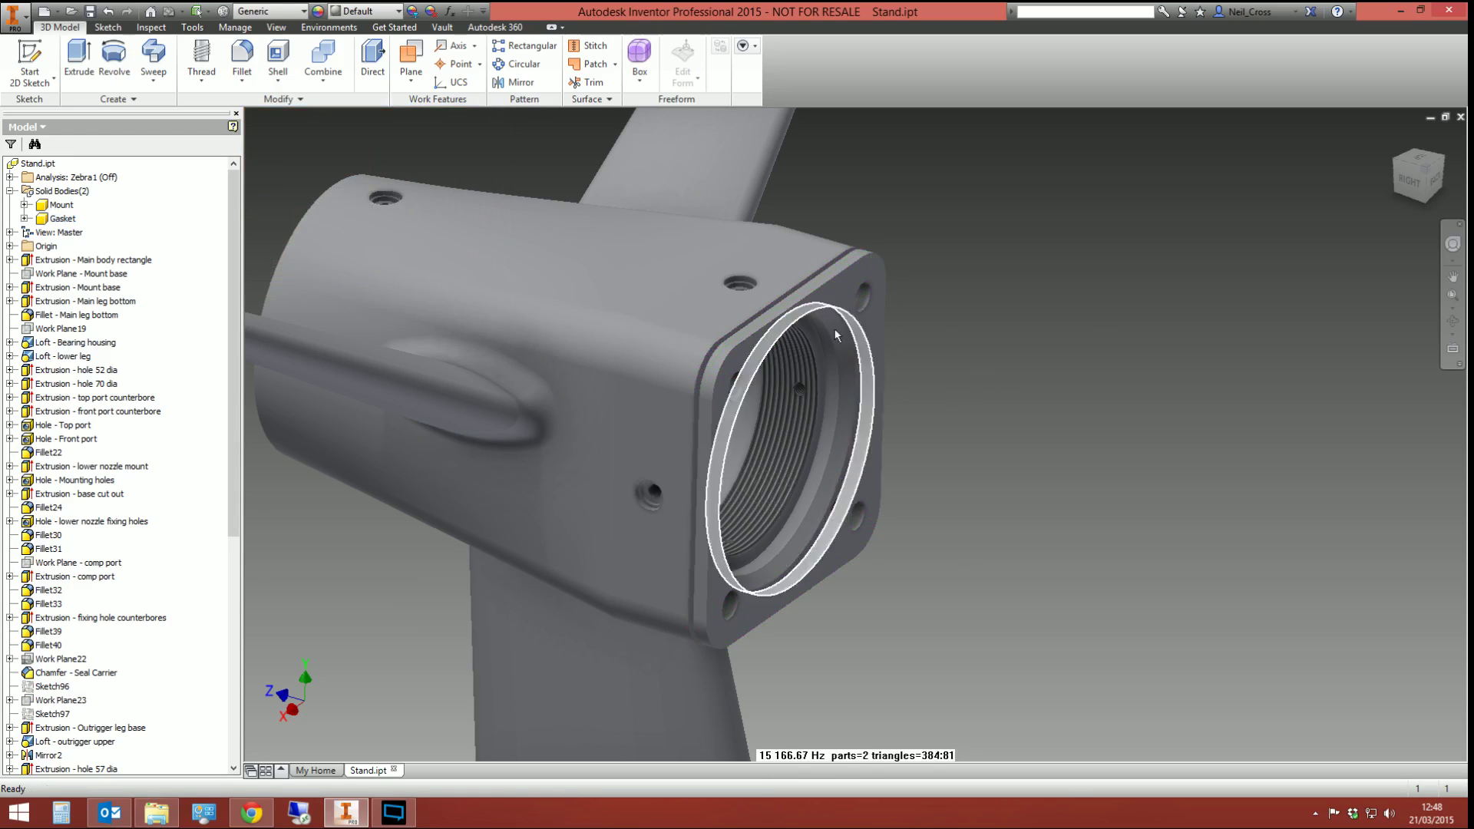
# Step: Examine the gap between the moved gasket and the housing's end face from close up
pyautogui.scroll(3, 835, 329)
pyautogui.press('F4')
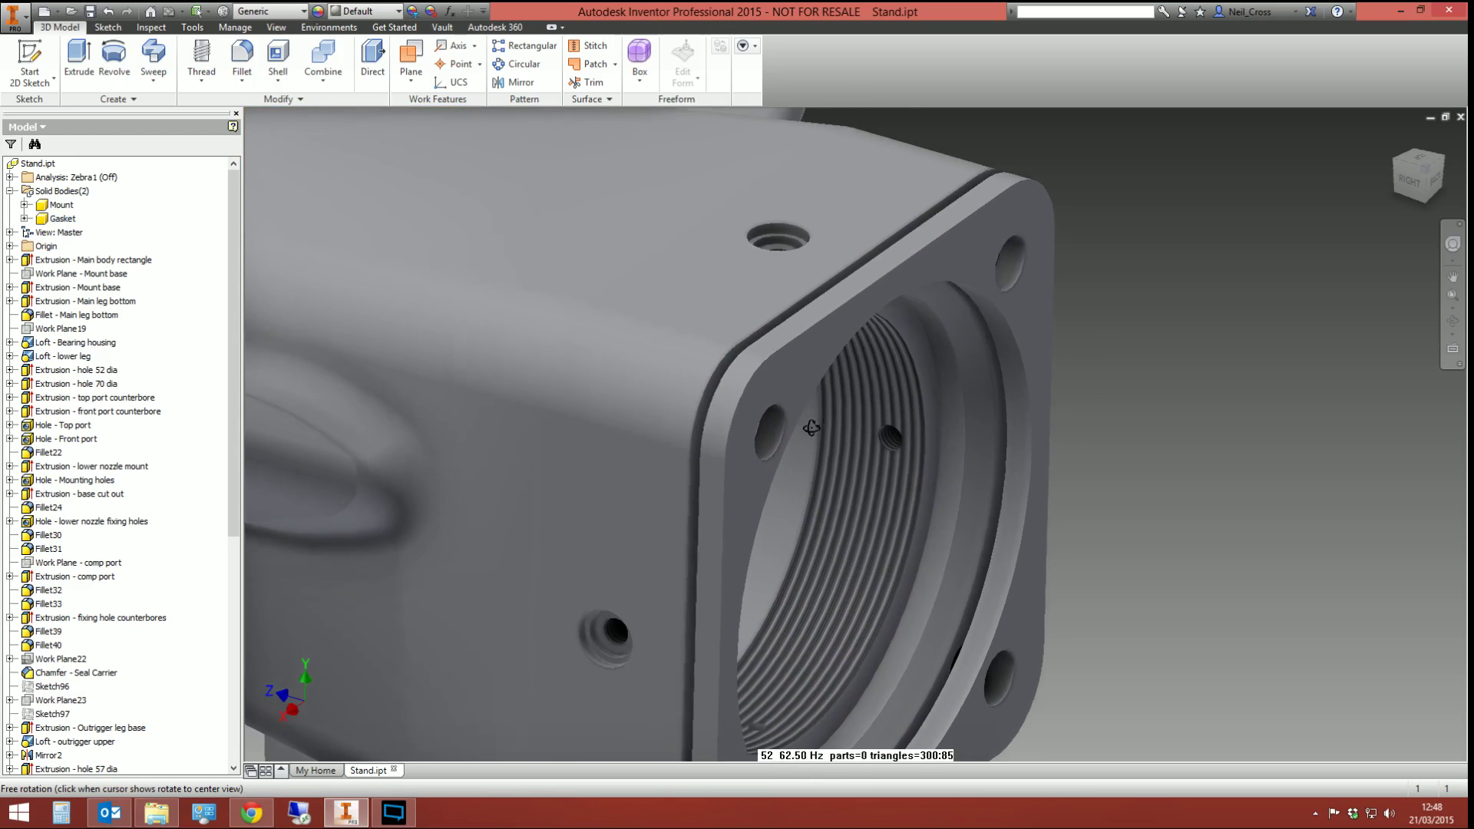
pyautogui.moveTo(812, 428); pyautogui.dragTo(778, 473)
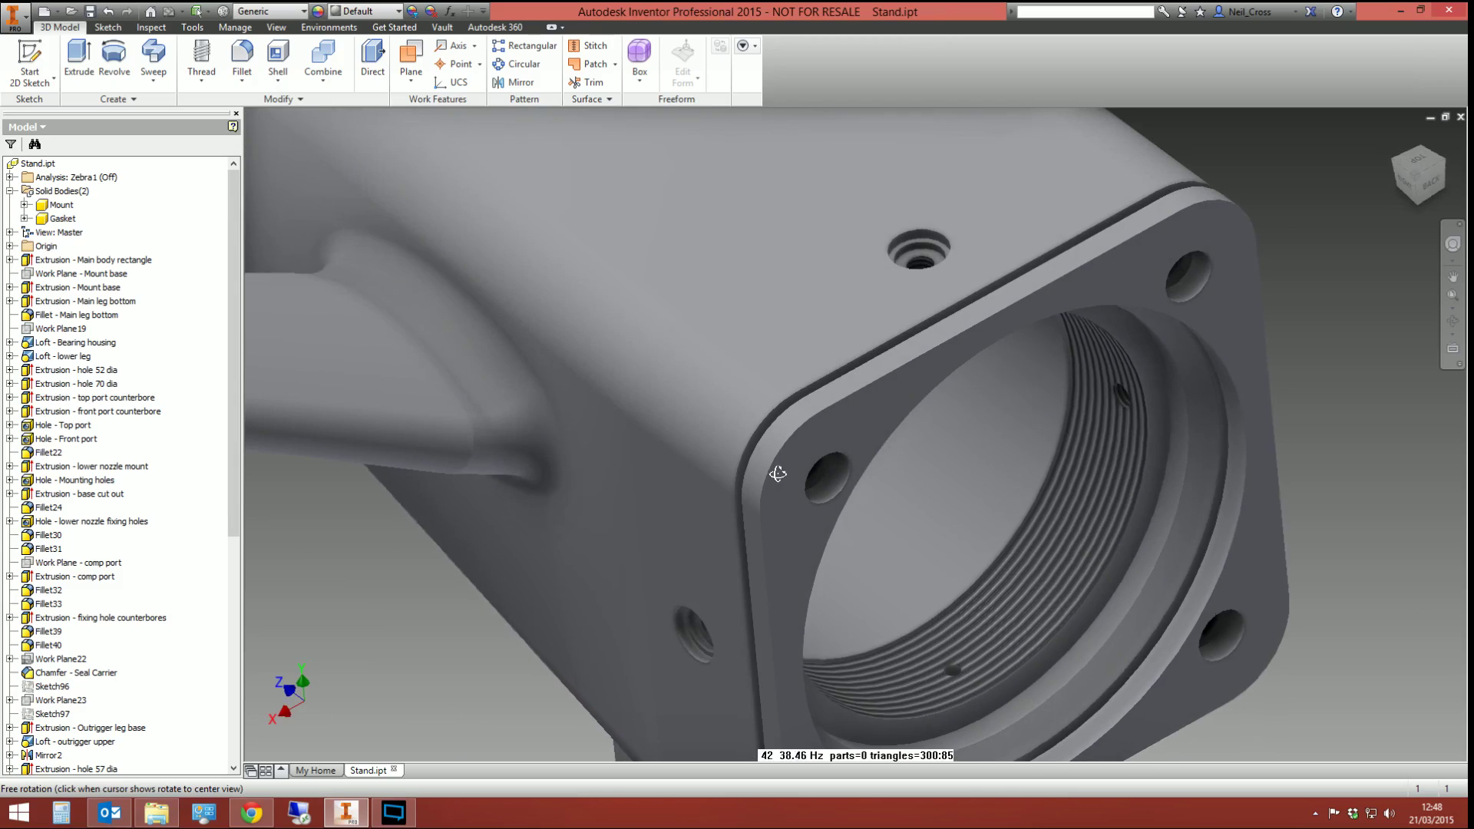
pyautogui.scroll(-5, 777, 474)
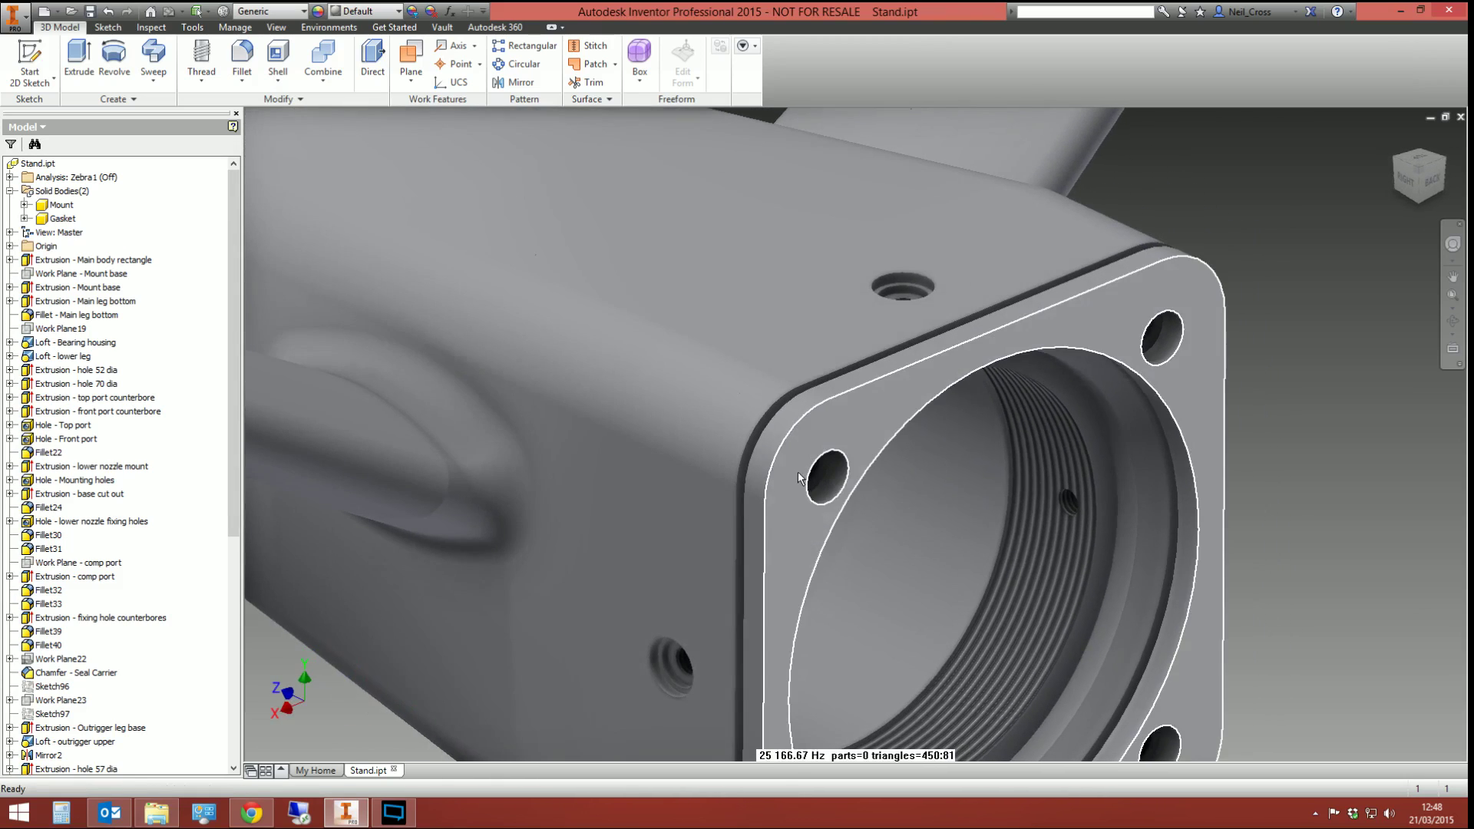
pyautogui.moveTo(796, 477); pyautogui.dragTo(592, 389, button='middle')
# Step: Try to move the Gasket body along the origin's Z axis by -15 mm using the Move along ray option
pyautogui.click(286, 99)
pyautogui.click(222, 136)
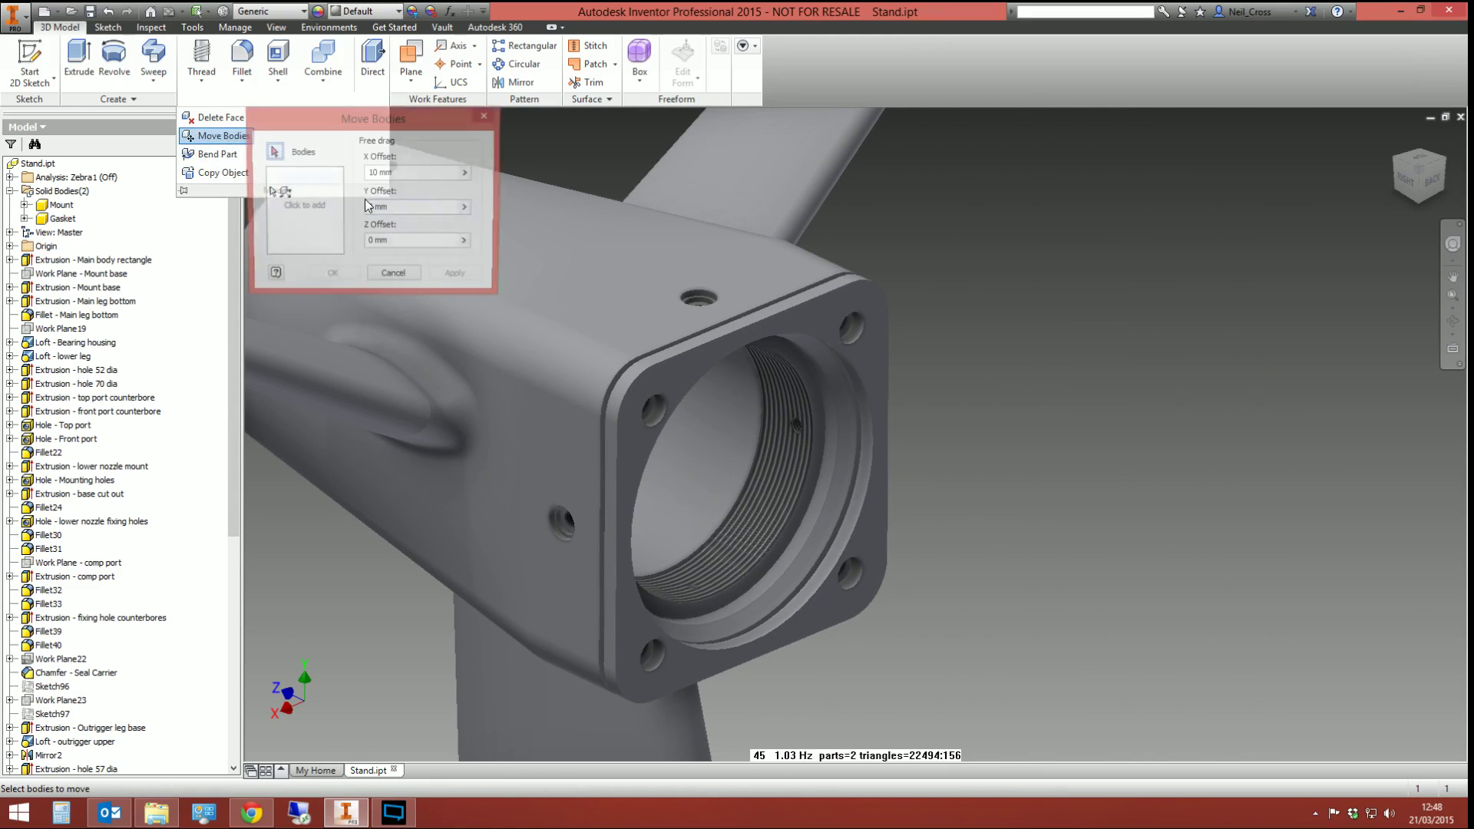
pyautogui.click(891, 339)
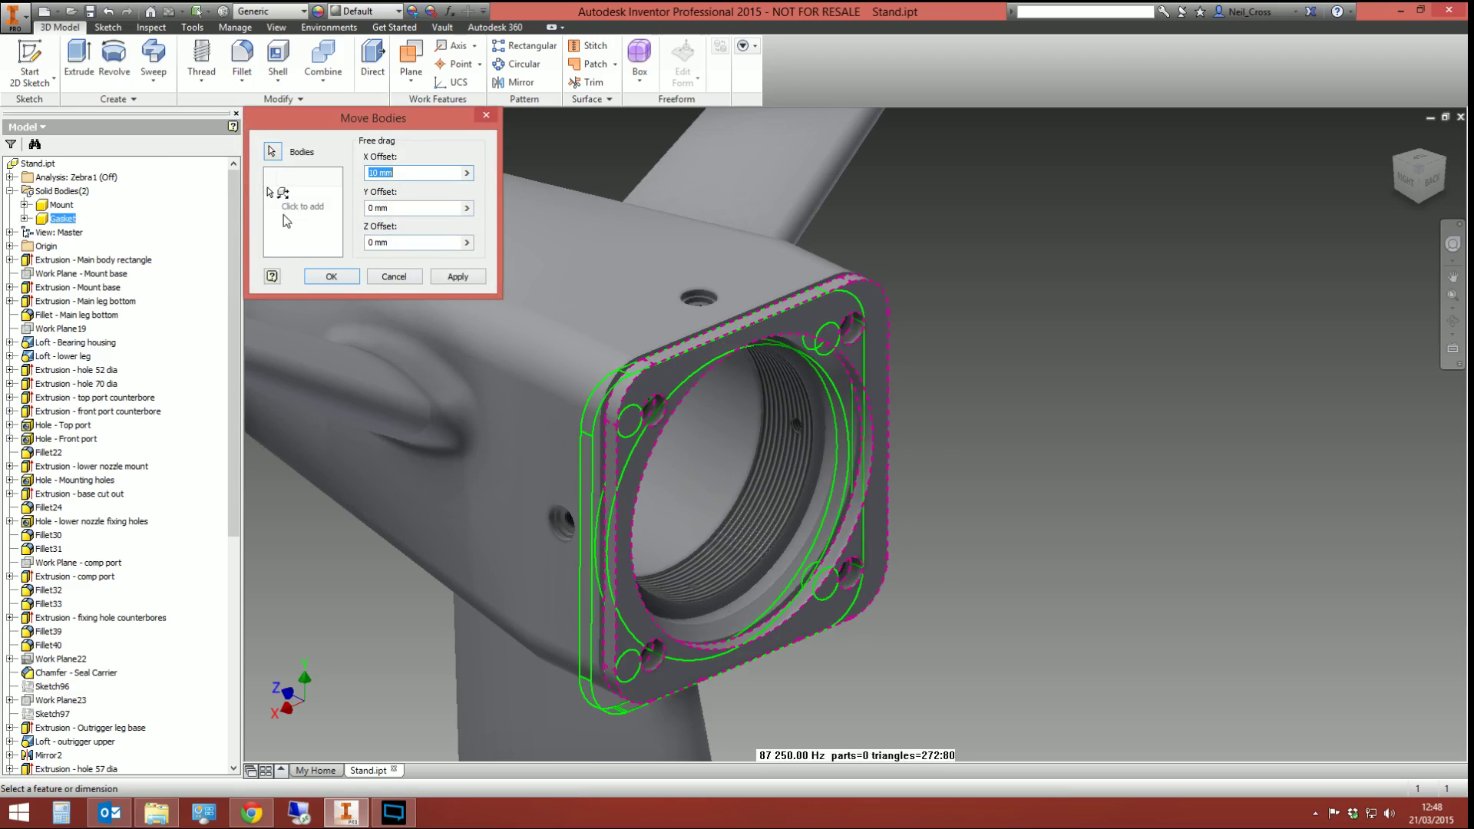
pyautogui.click(290, 194)
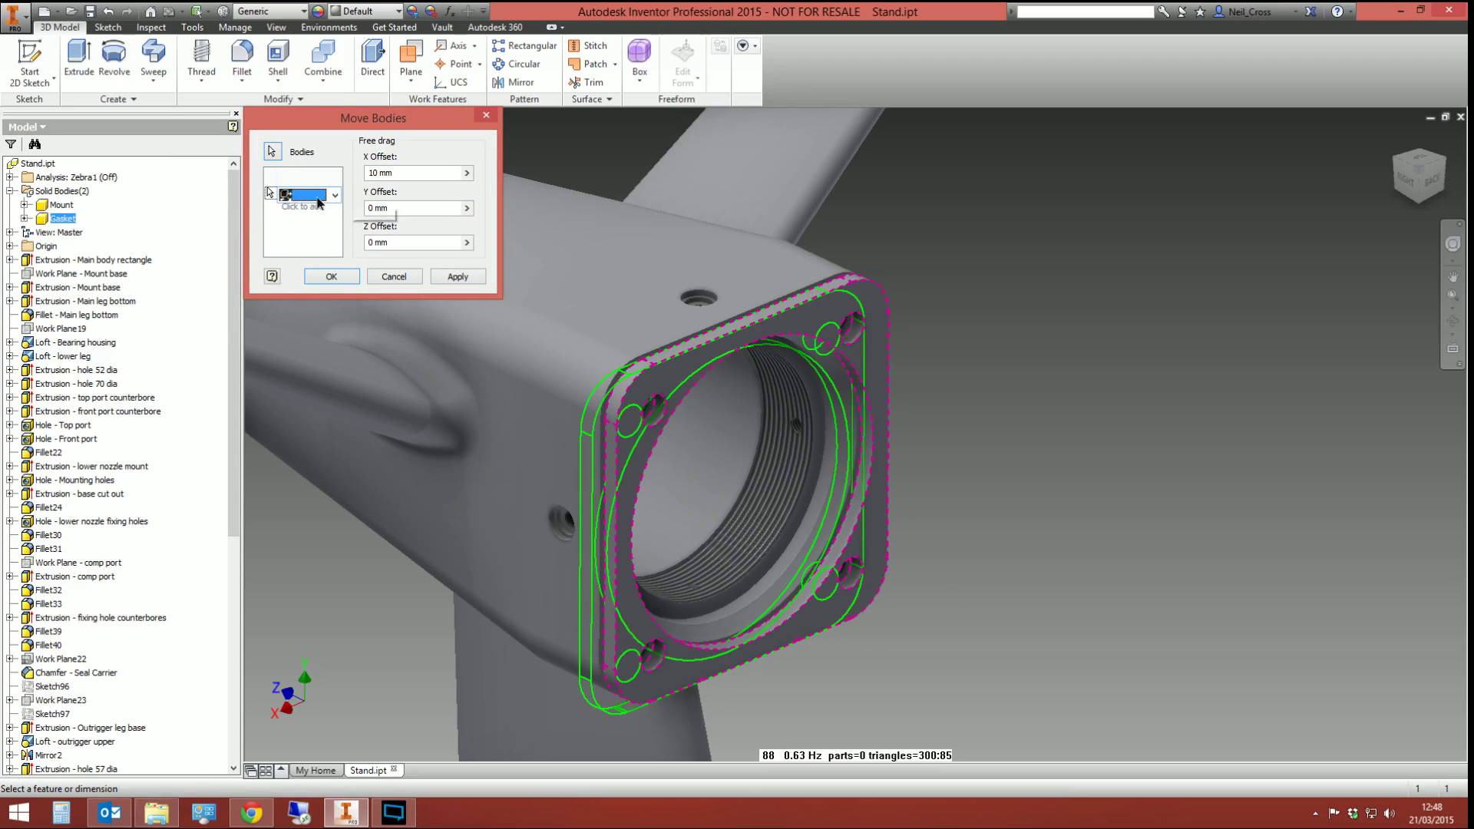
pyautogui.click(317, 198)
pyautogui.click(315, 229)
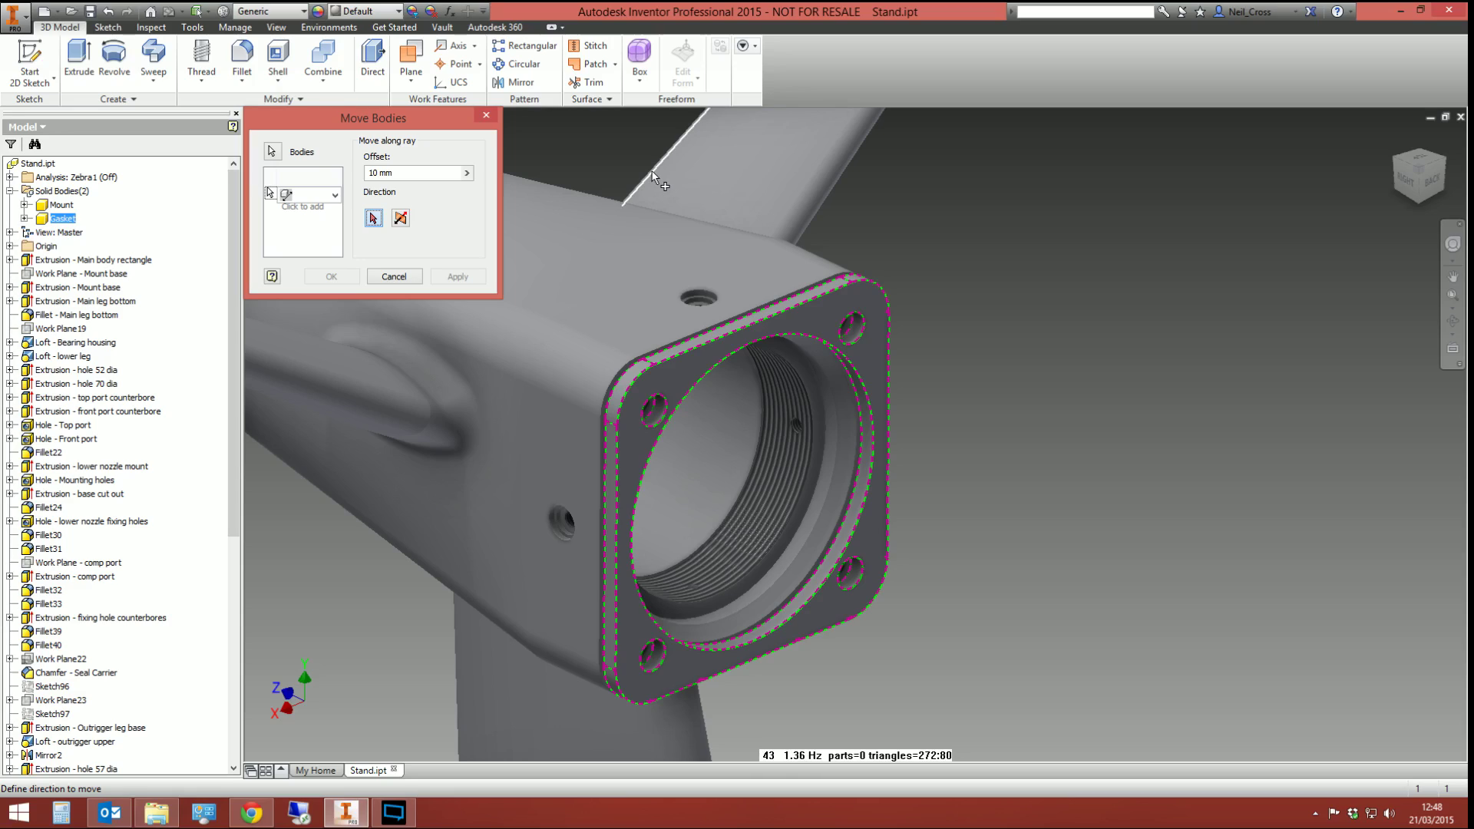
pyautogui.click(10, 246)
pyautogui.click(61, 328)
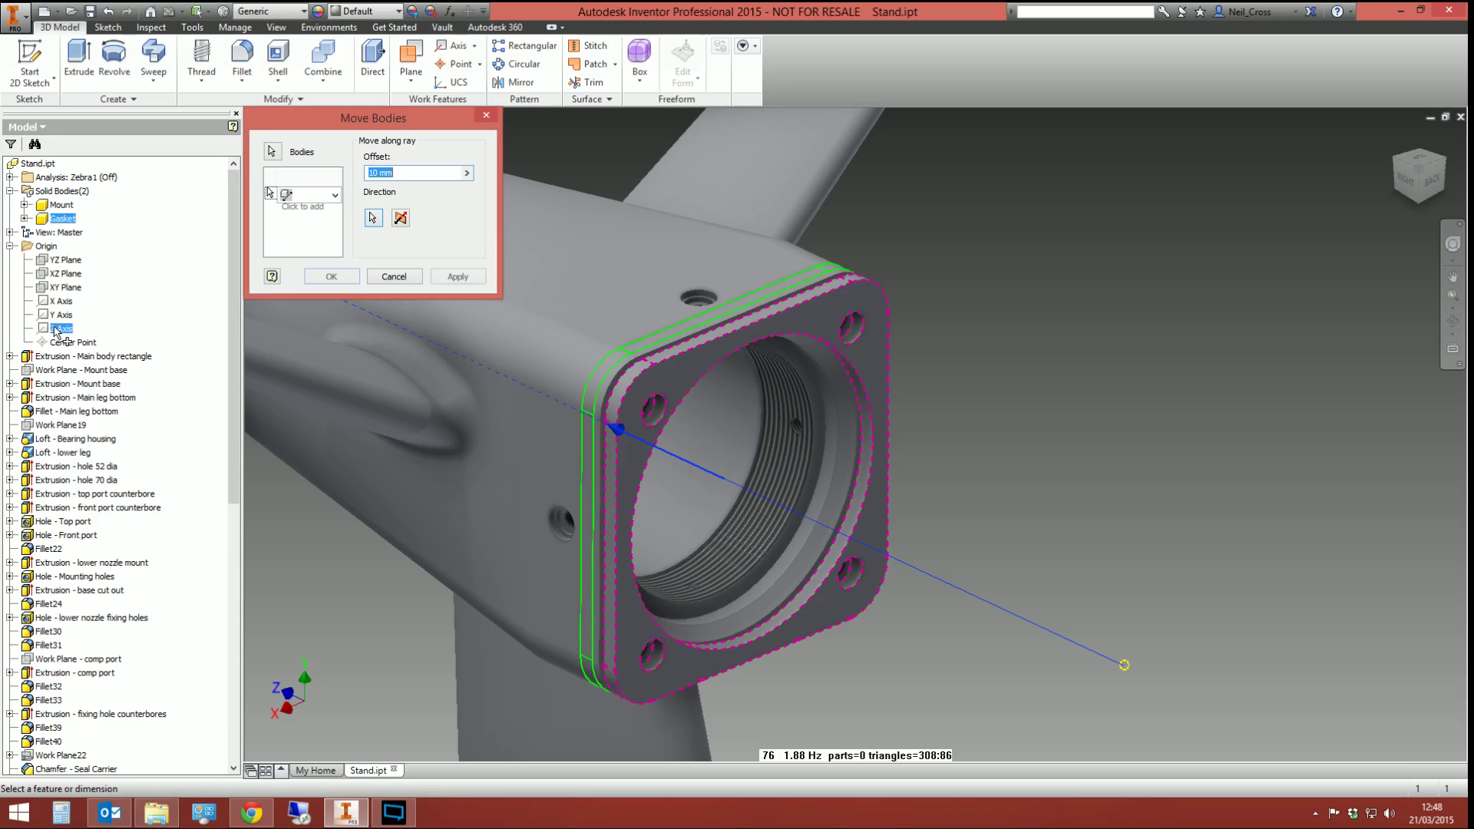
pyautogui.moveTo(668, 445)
pyautogui.mouseDown()
pyautogui.moveTo(980, 586)
pyautogui.moveTo(699, 441)
pyautogui.moveTo(691, 453)
pyautogui.moveTo(665, 417)
pyautogui.moveTo(687, 428)
pyautogui.mouseUp()
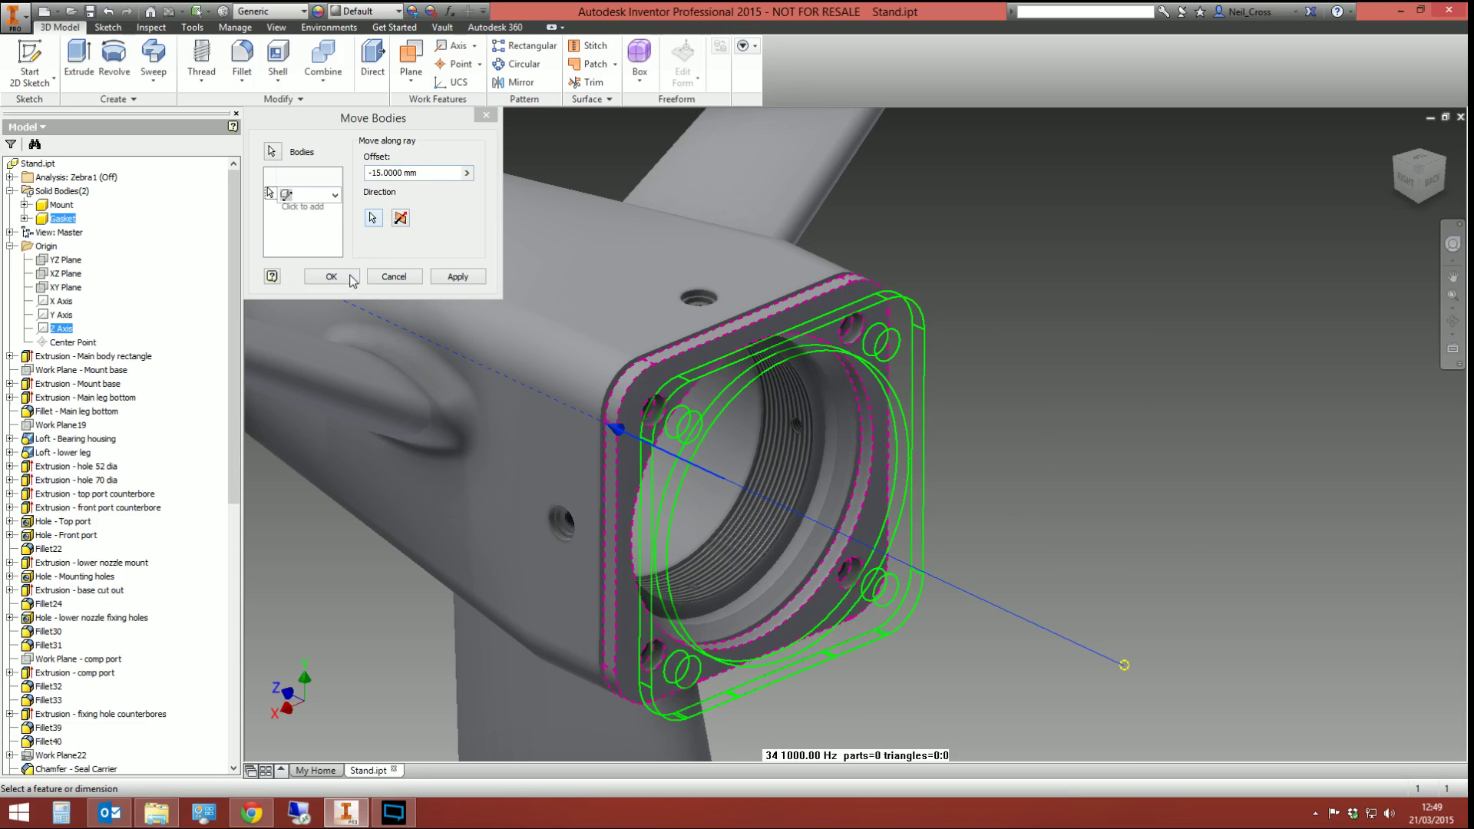
pyautogui.click(390, 275)
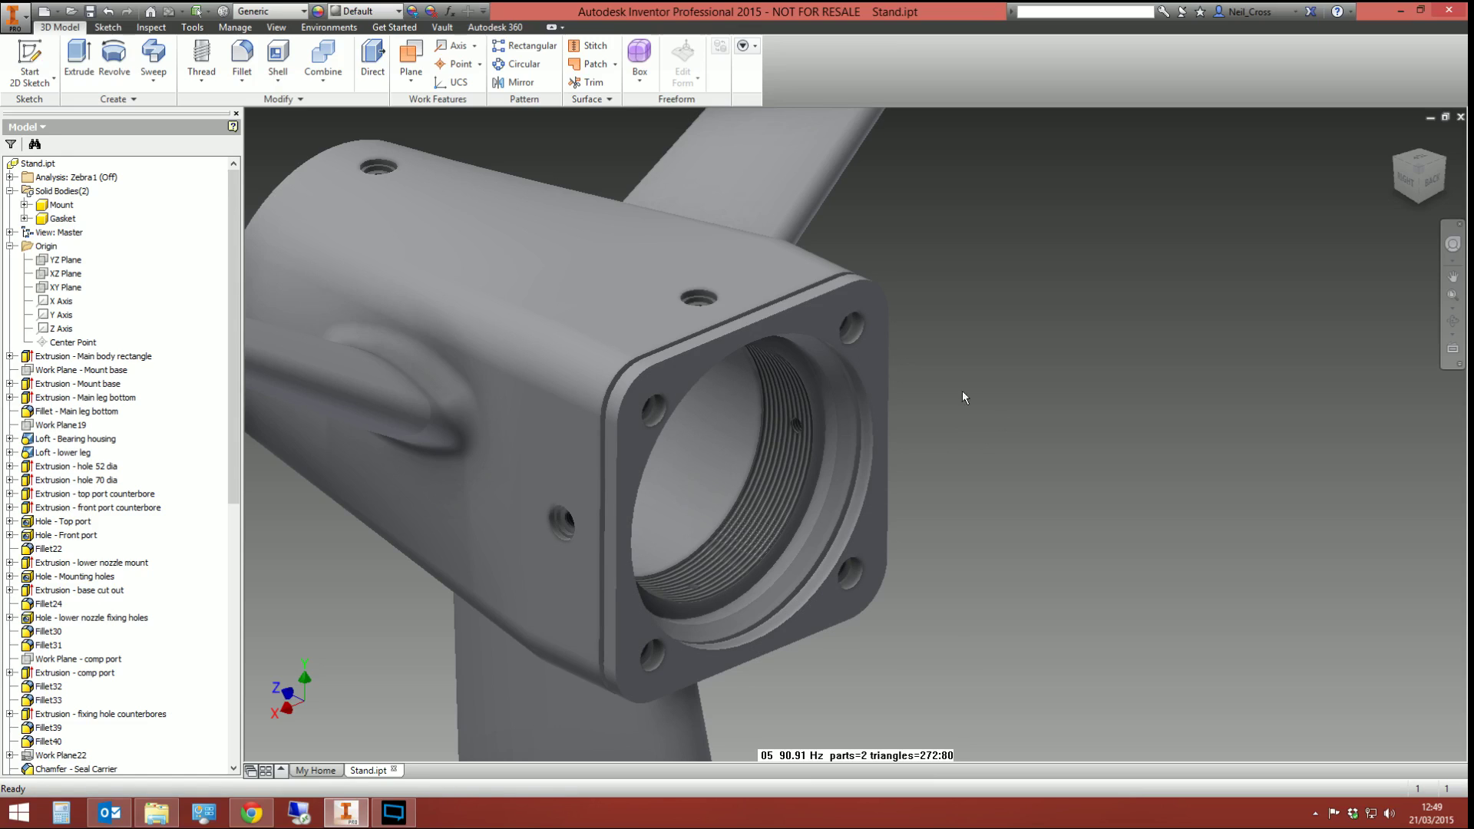
# Step: Fillet the outer perimeter edges on both faces of the gasket with a 1 mm radius
pyautogui.click(245, 57)
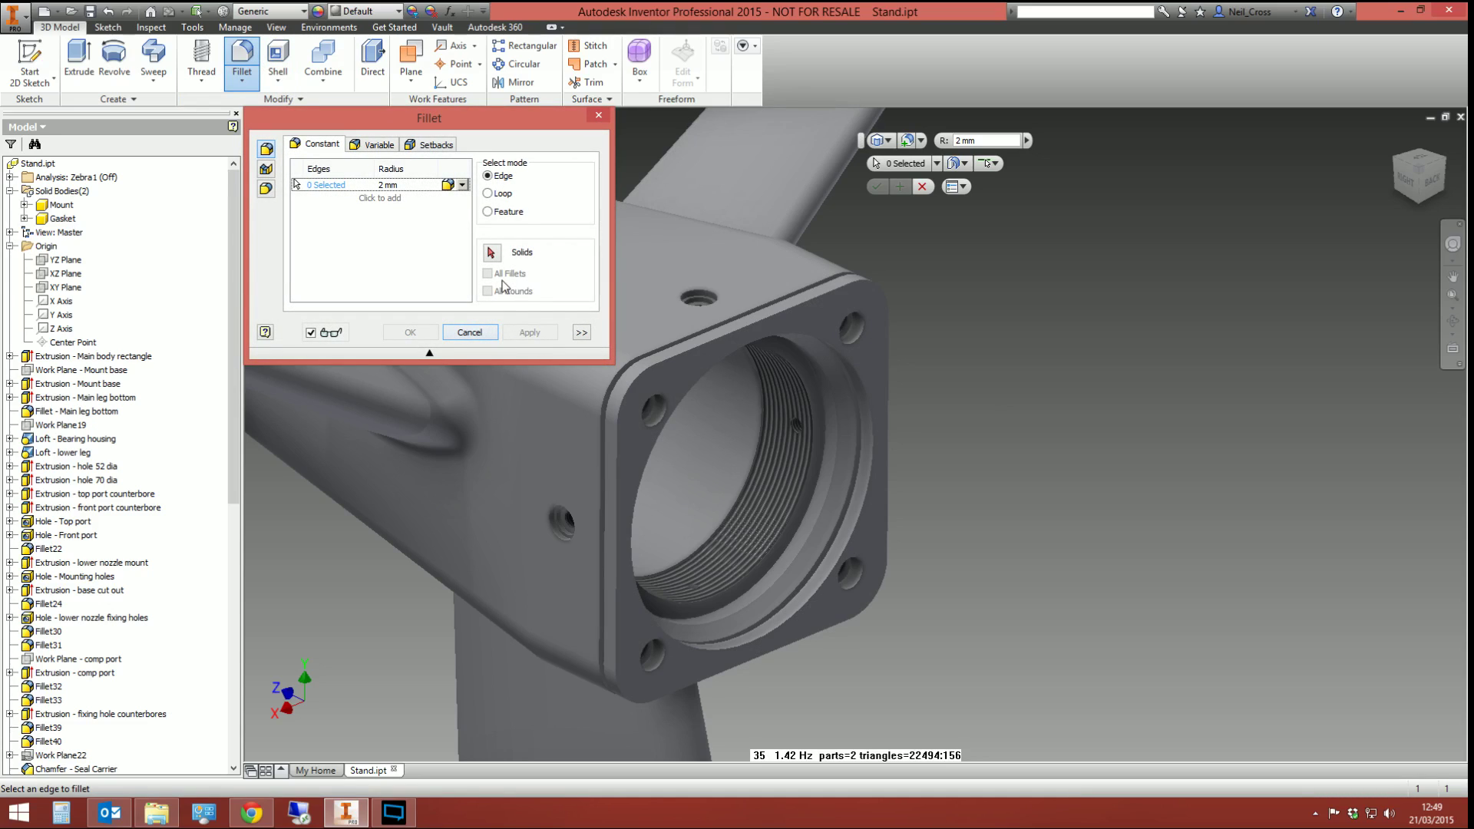
pyautogui.click(630, 379)
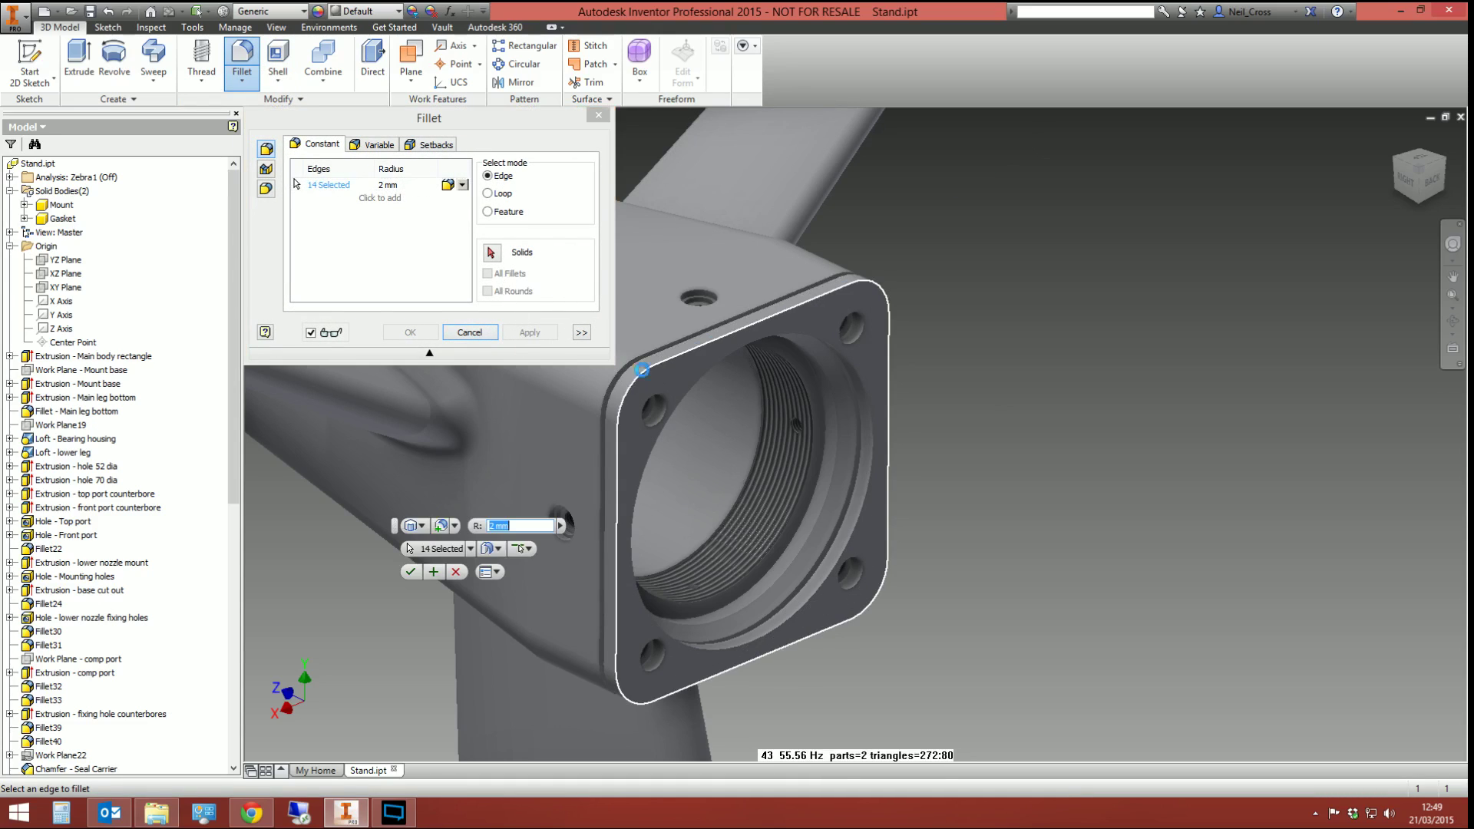
pyautogui.click(623, 387)
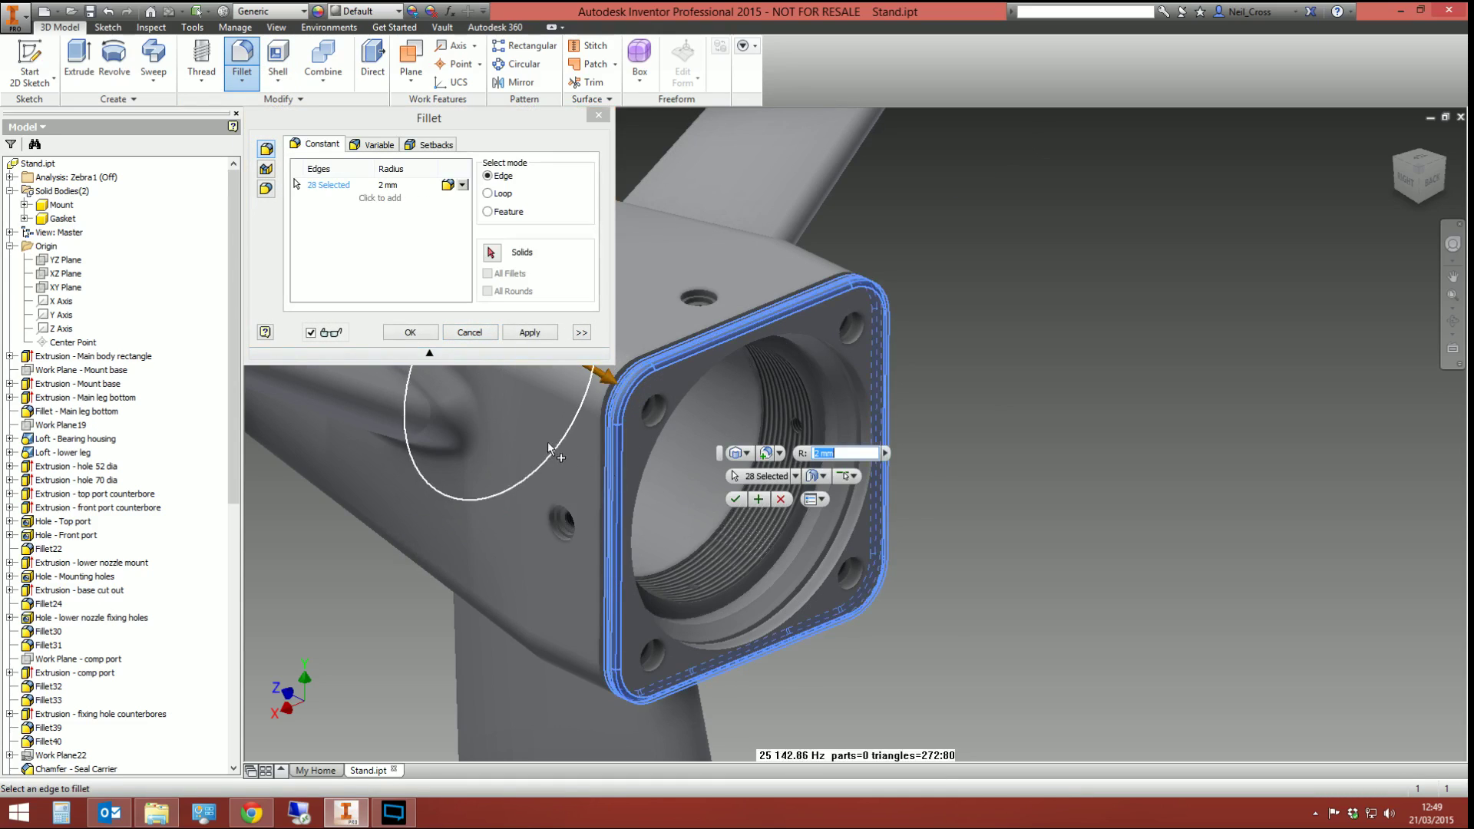
pyautogui.click(388, 185)
pyautogui.write('1')
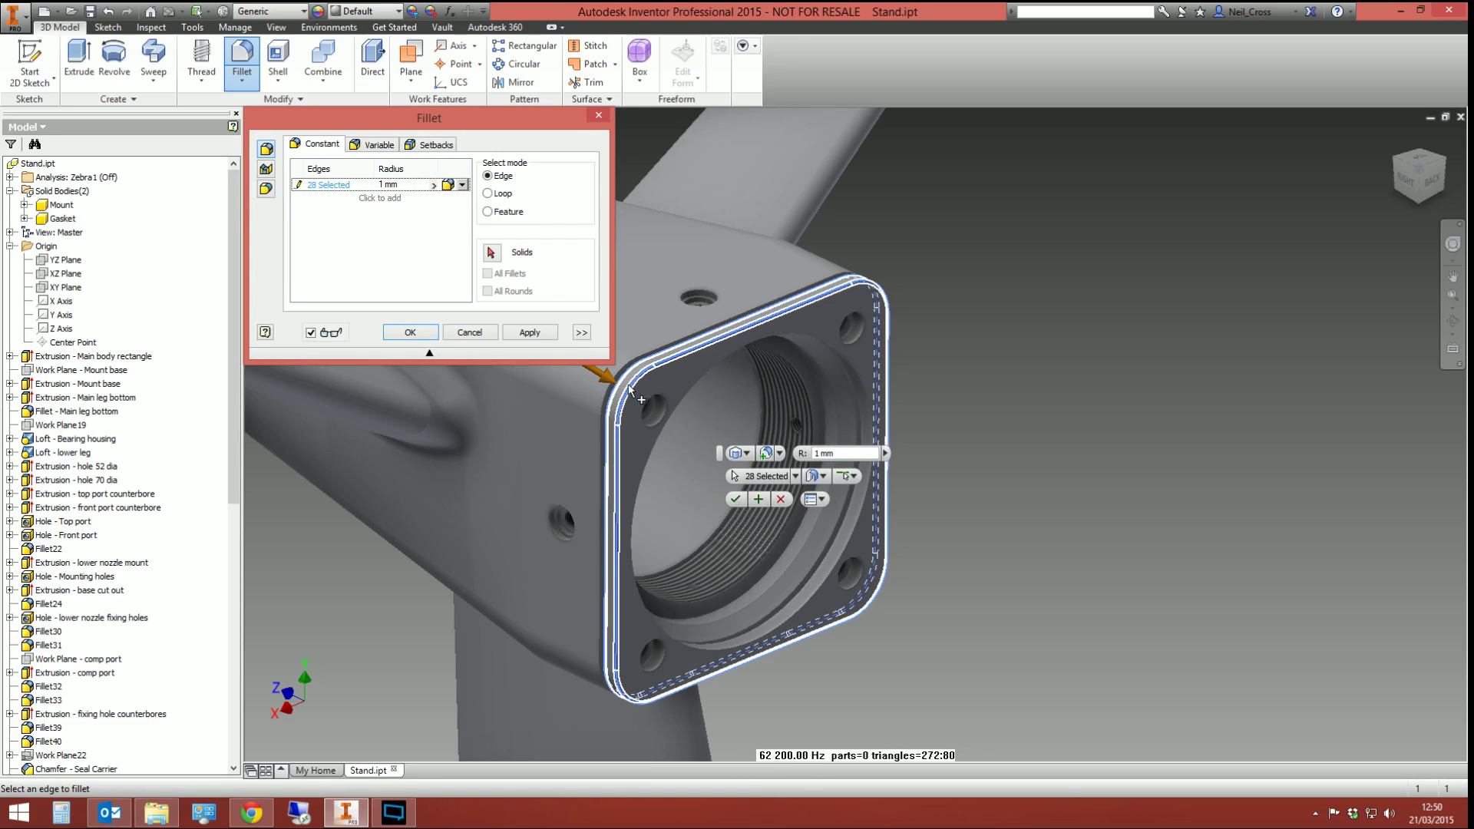
pyautogui.click(425, 334)
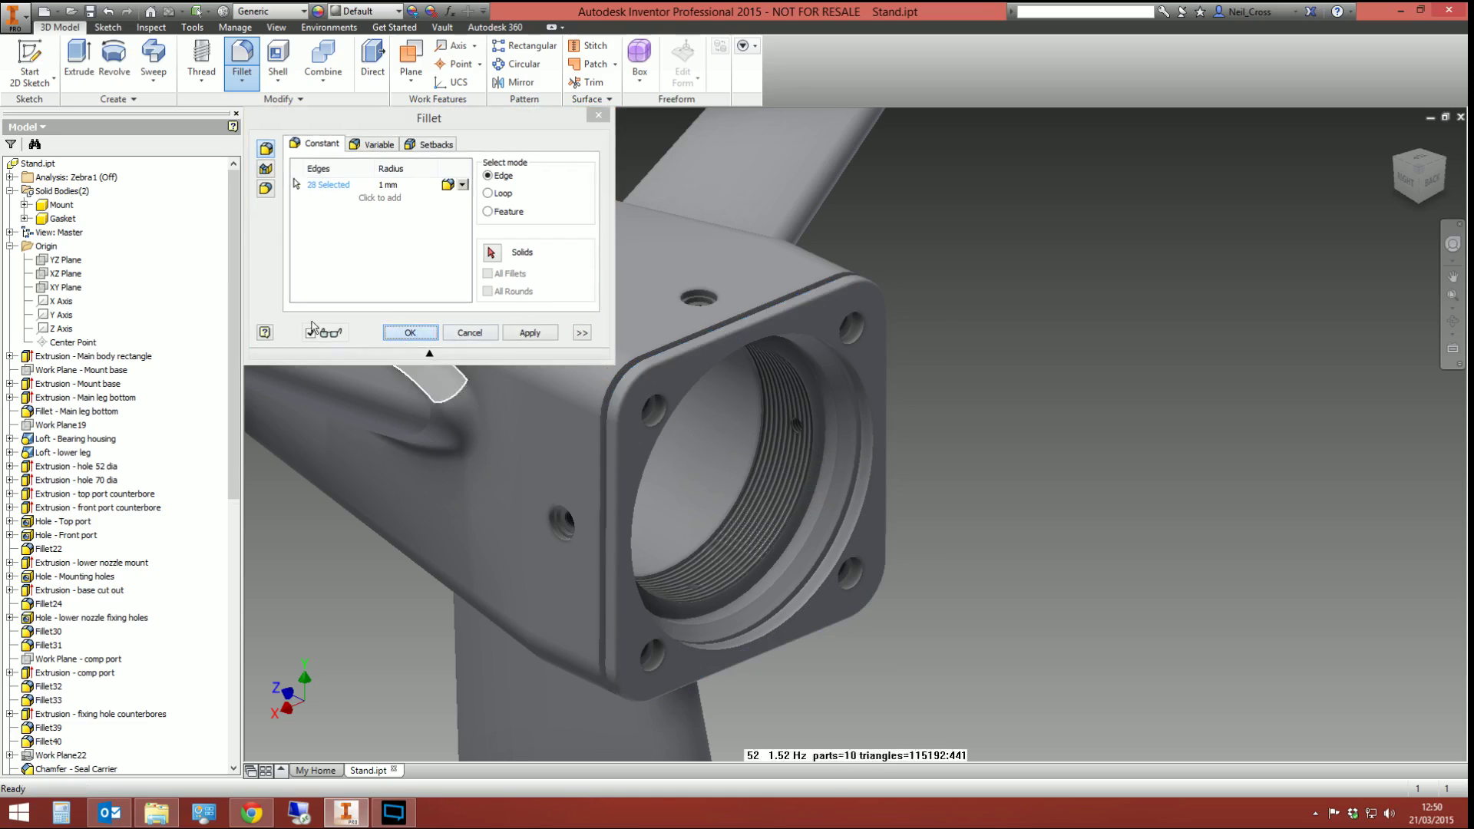
# Step: Examine the features that make up the Gasket body
pyautogui.click(25, 219)
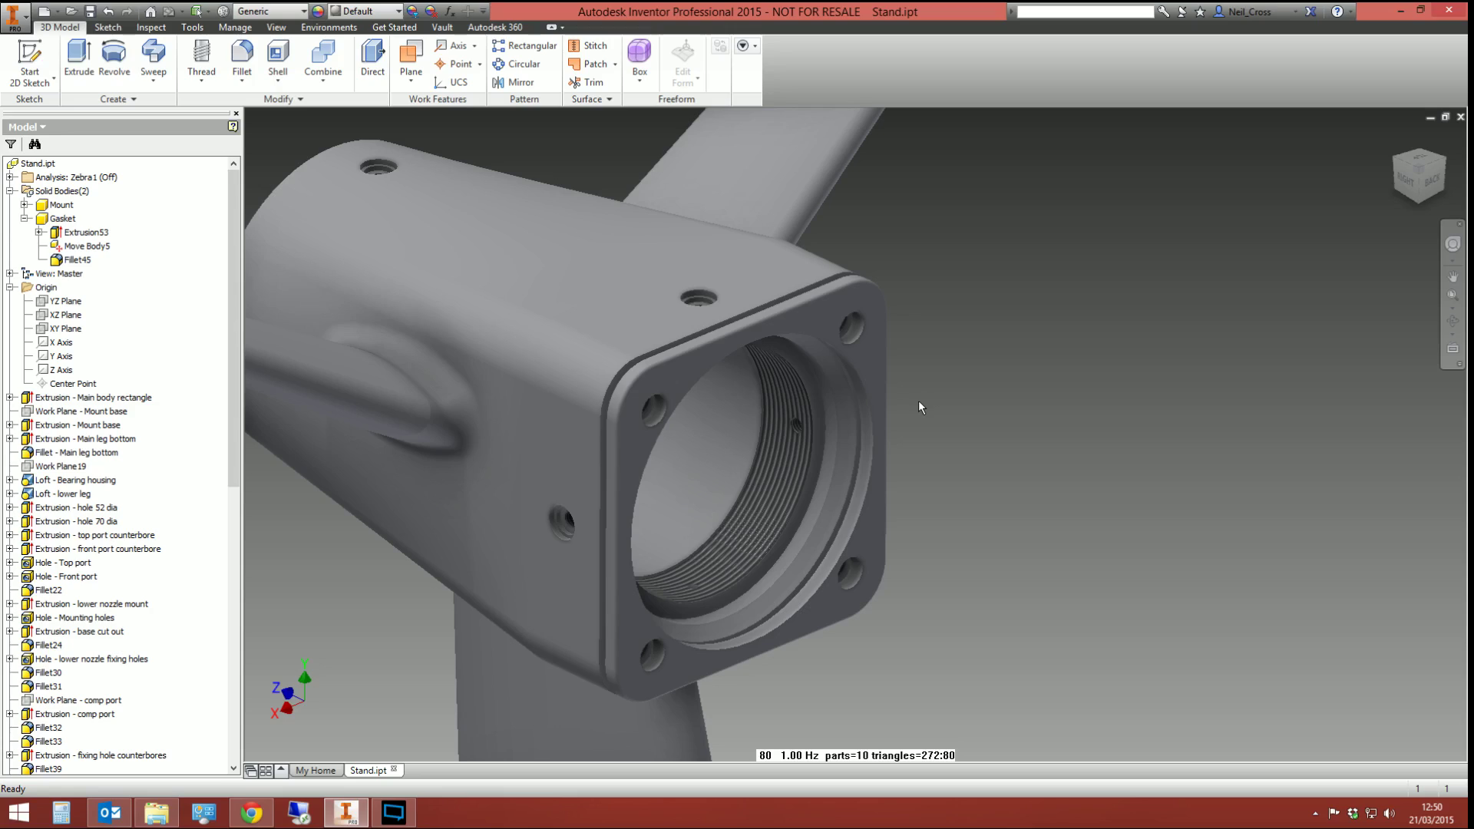
pyautogui.click(24, 218)
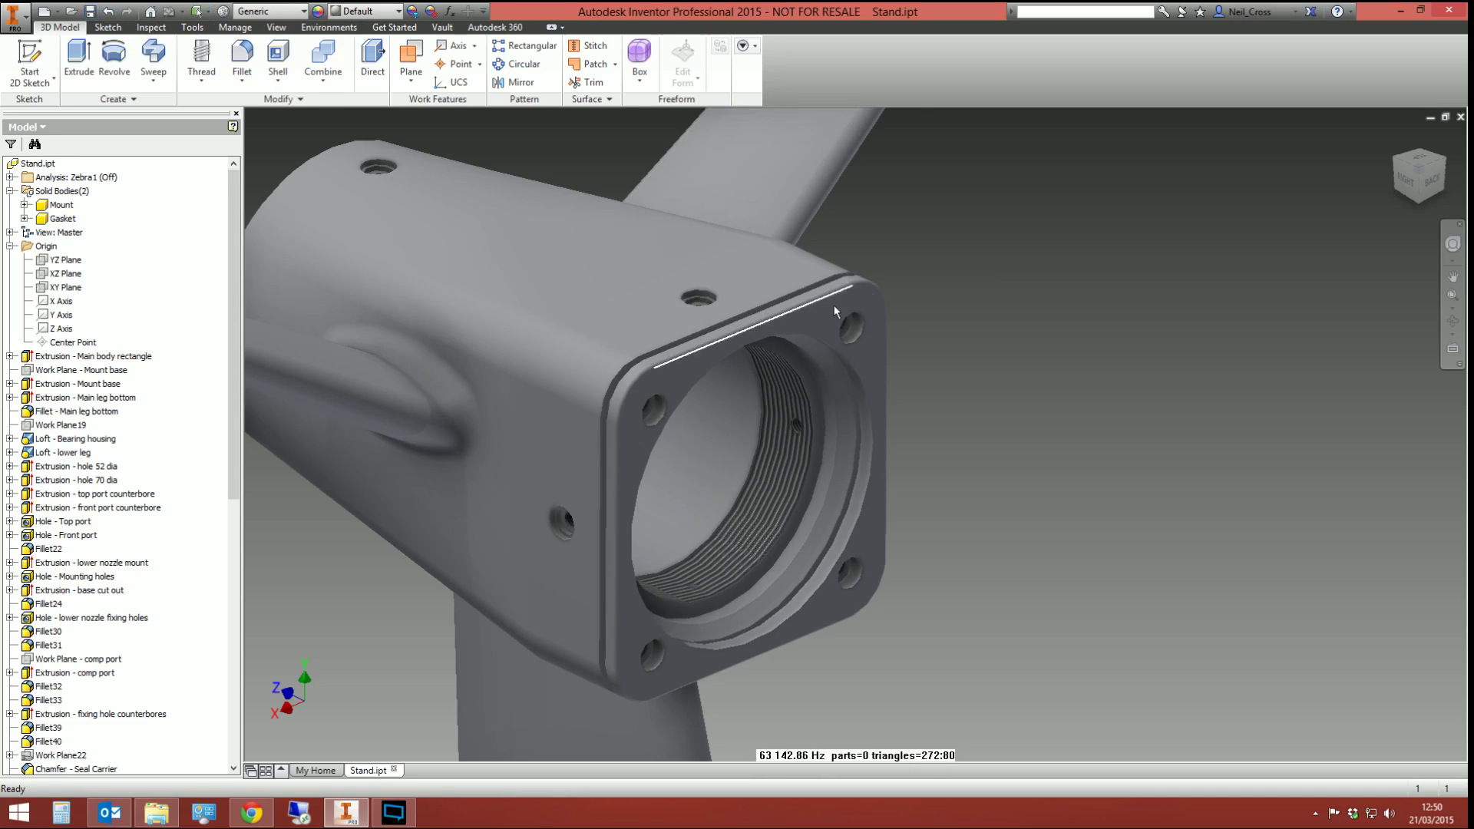
pyautogui.scroll(-5, 836, 311)
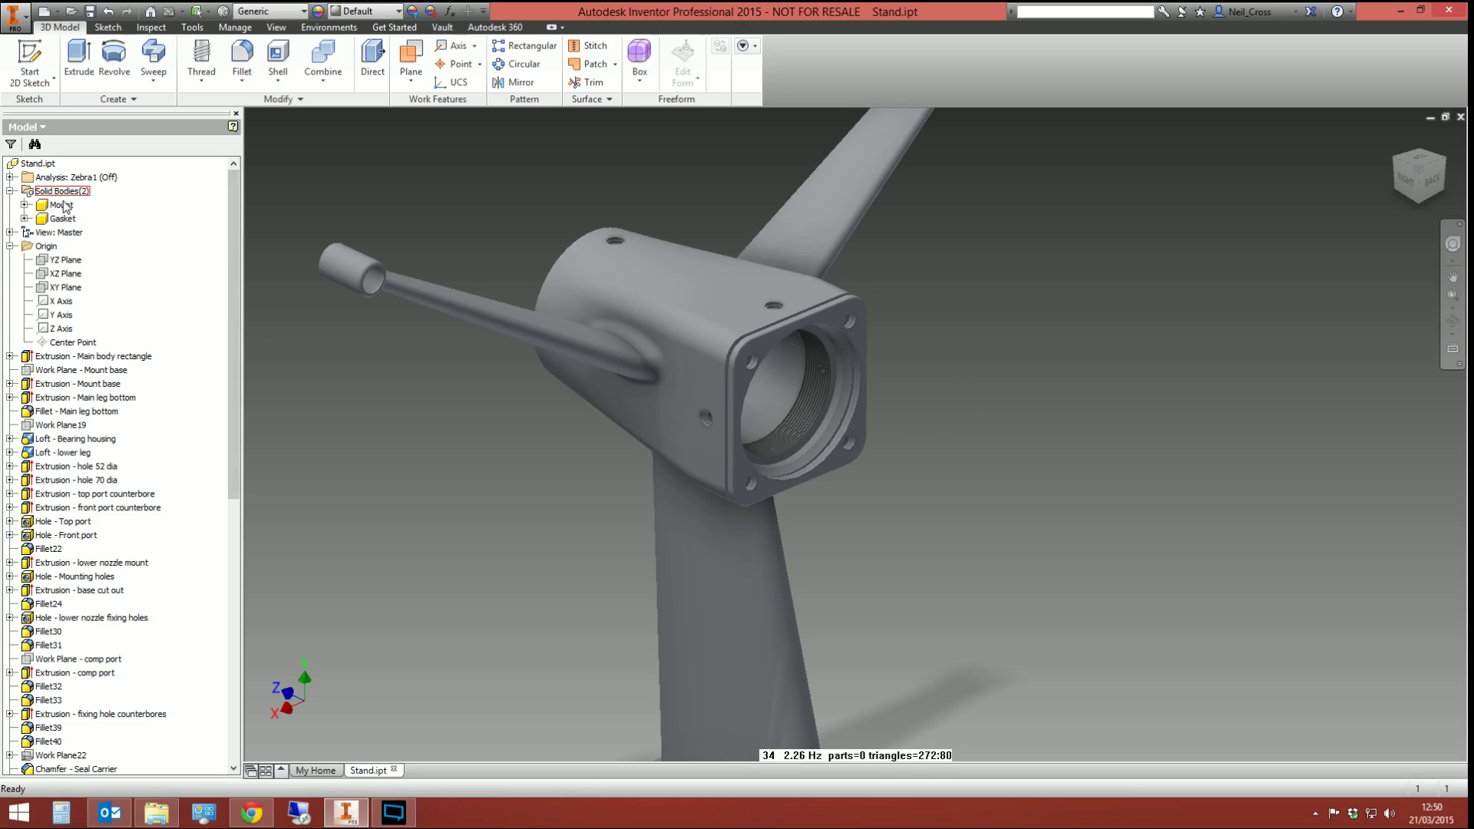
# Step: Set up Make Components with the Mount and Gasket bodies, using Stand.iam as the target assembly and the Standard.iam template
pyautogui.click(235, 27)
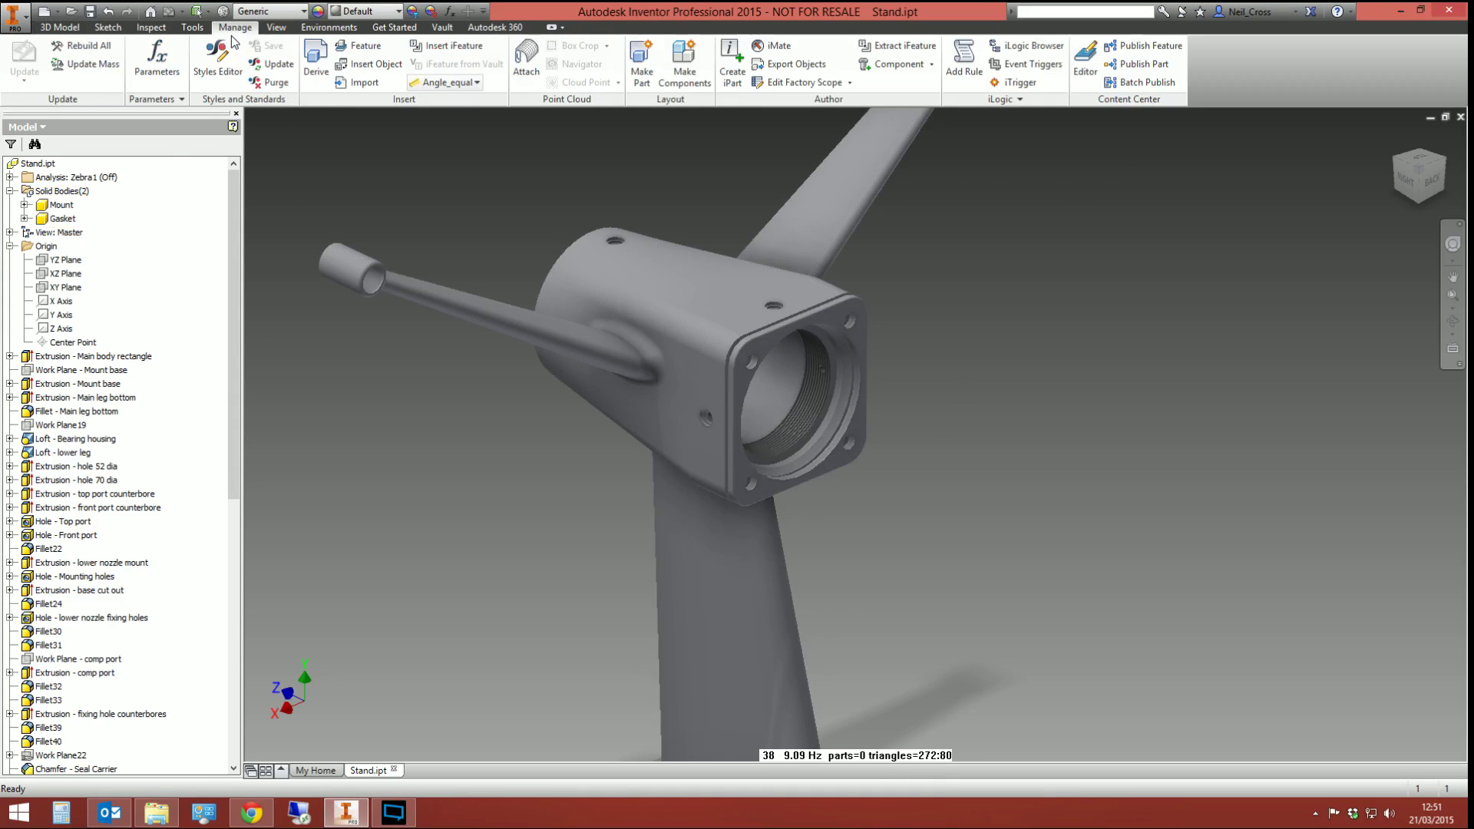
pyautogui.click(680, 85)
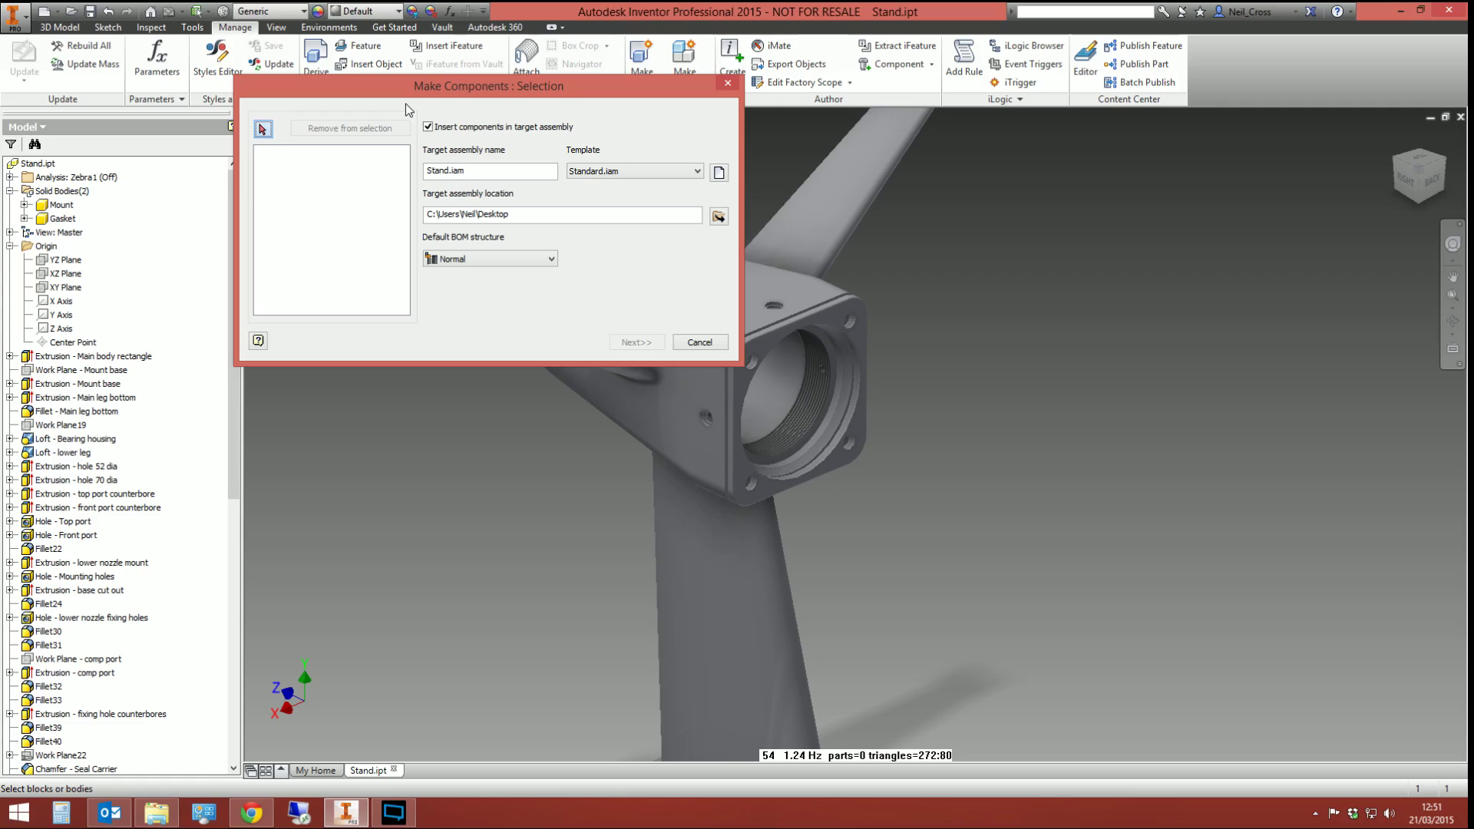
pyautogui.click(55, 204)
pyautogui.click(61, 219)
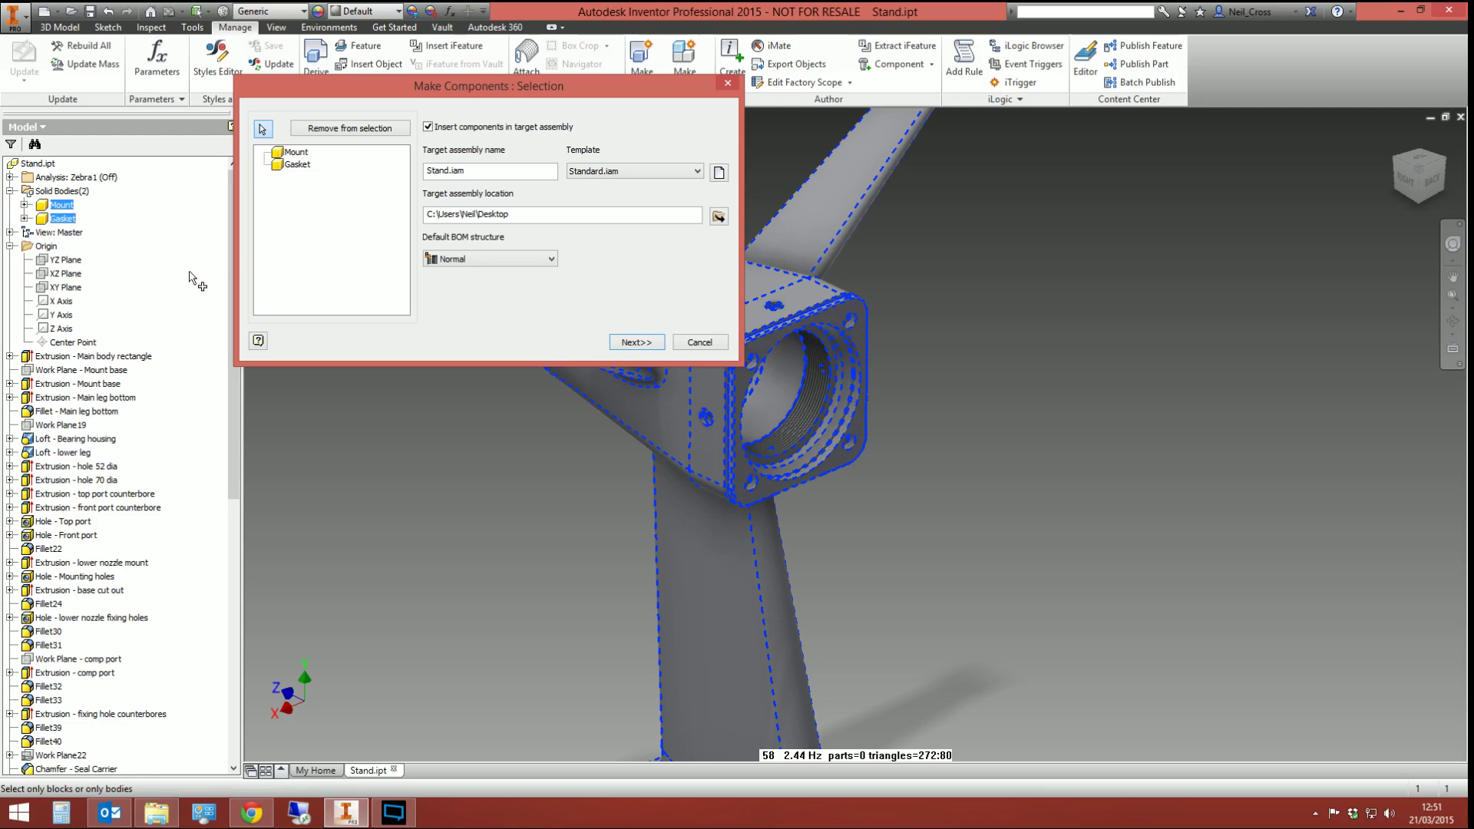
pyautogui.doubleClick(449, 170)
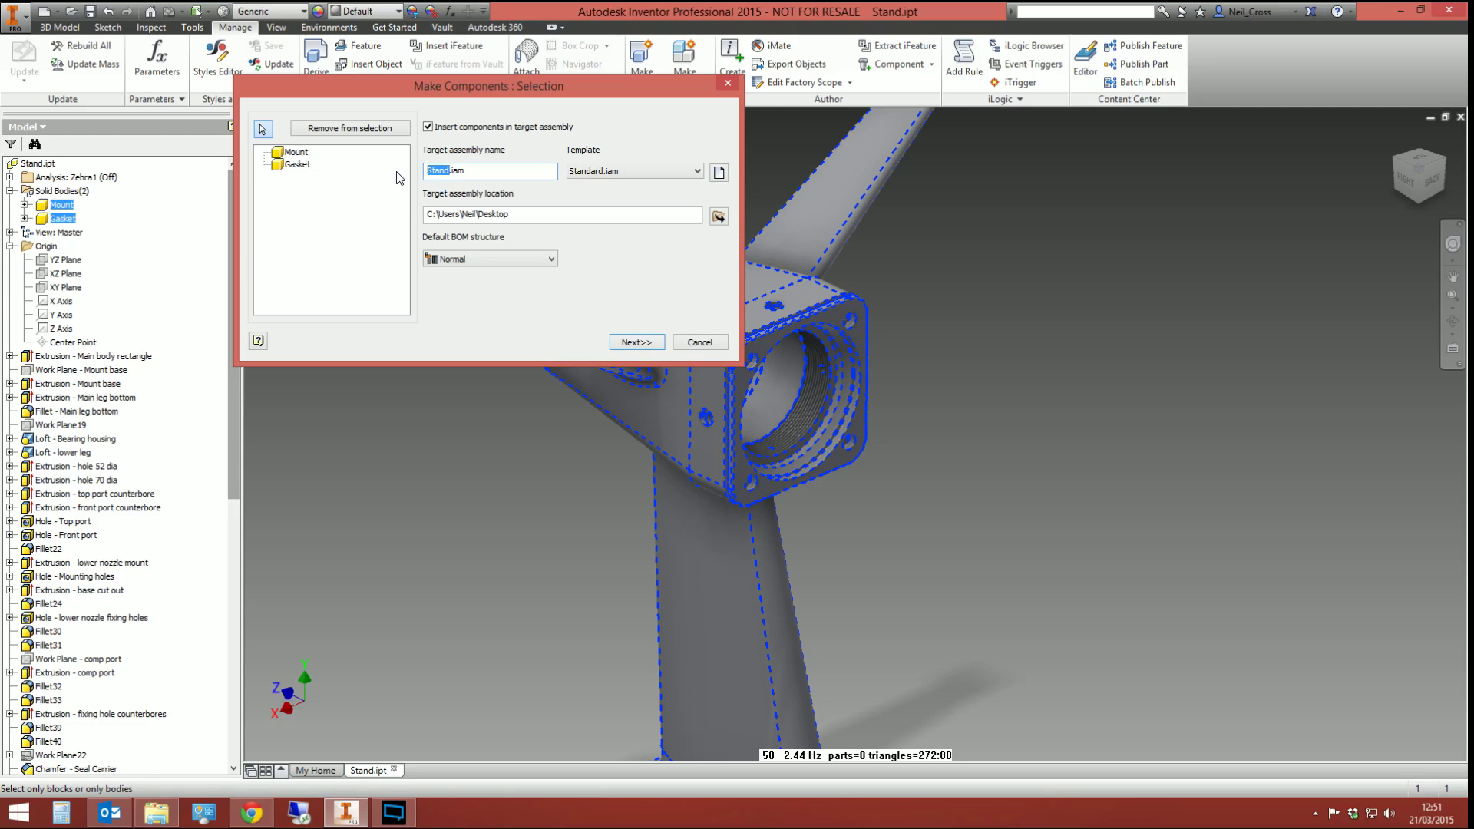
pyautogui.tripleClick(468, 171)
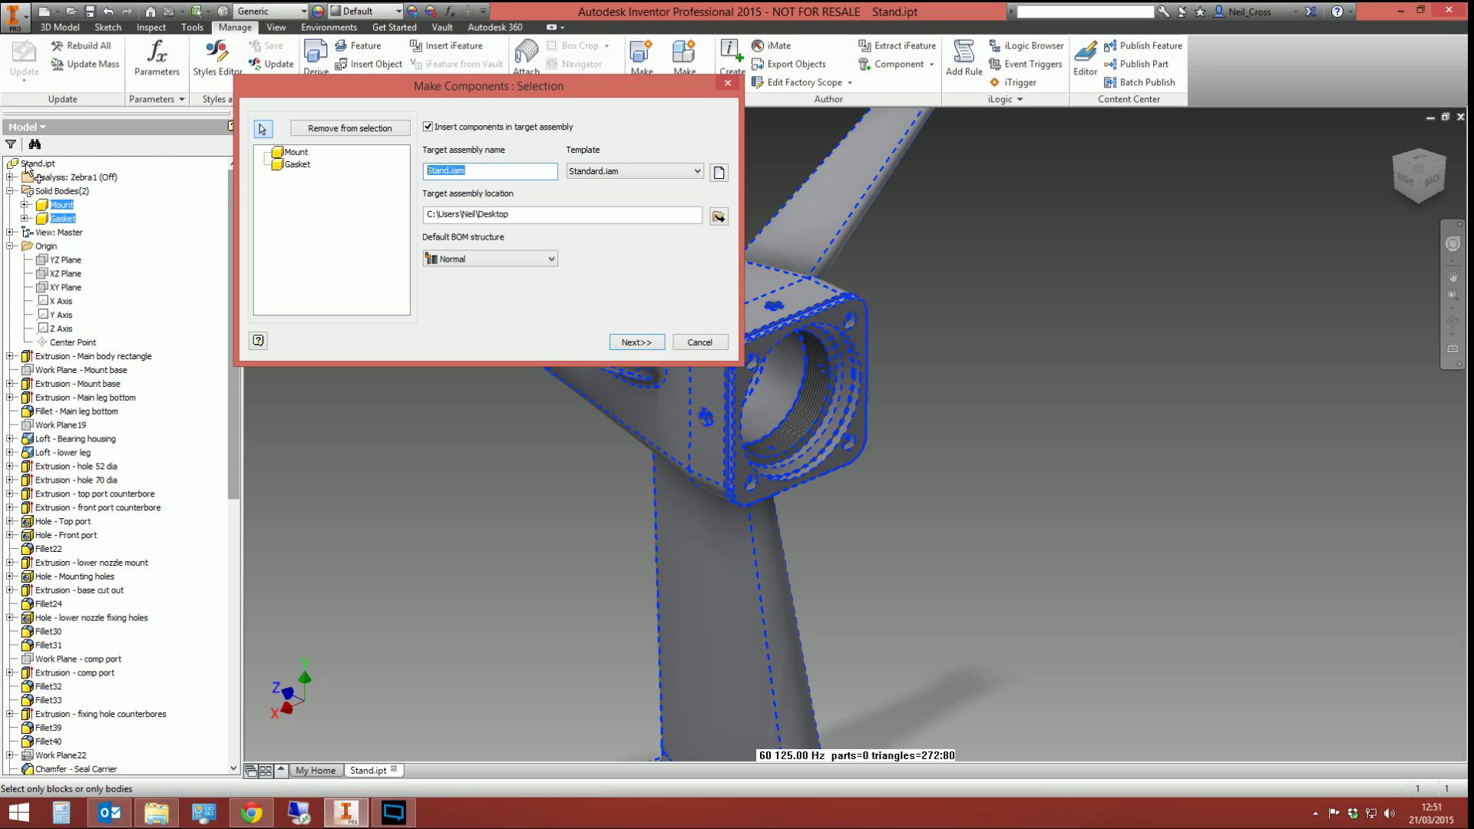
pyautogui.click(475, 174)
pyautogui.hotkey('ctrl', 'a')
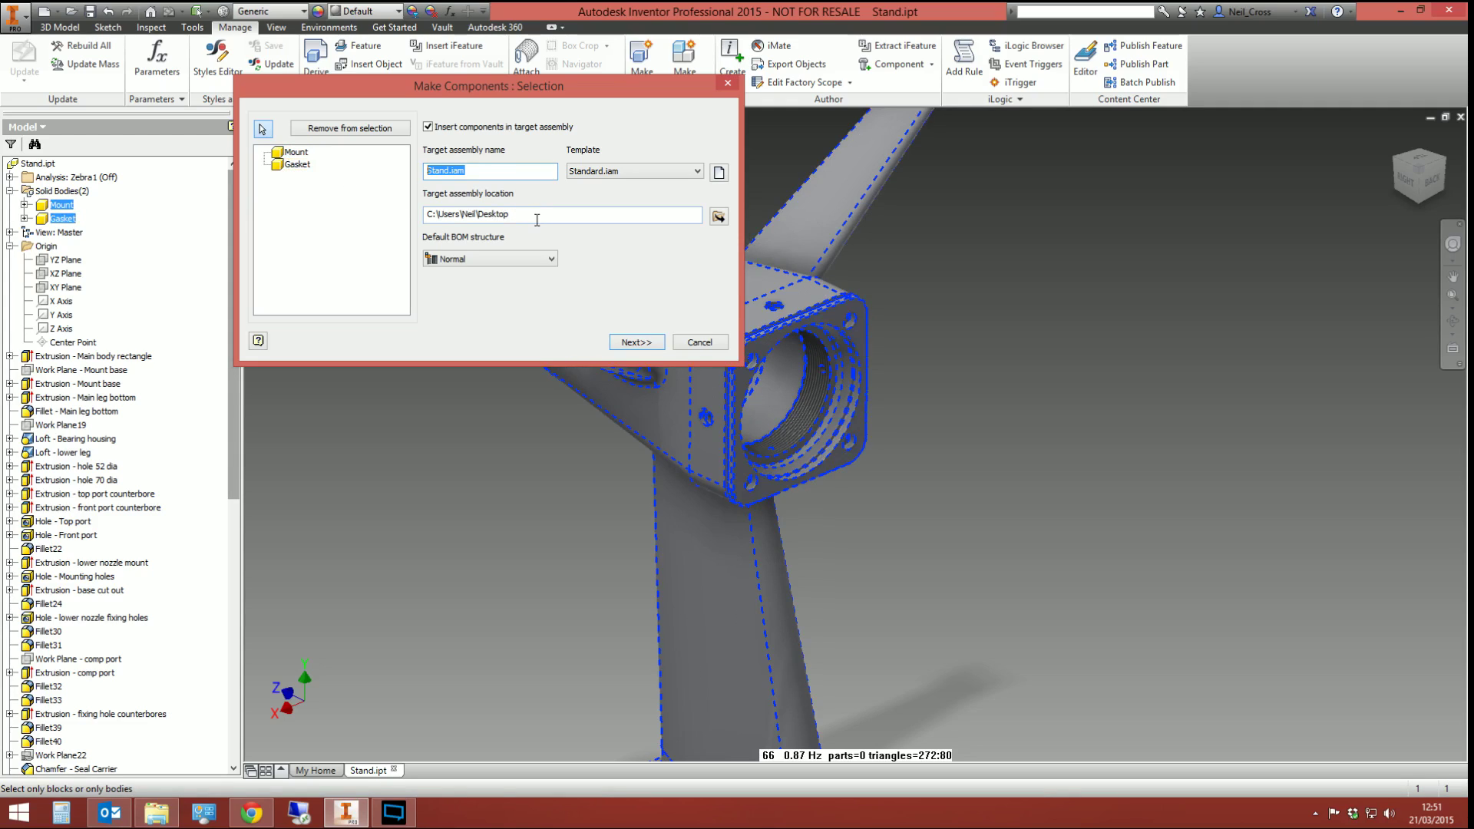
pyautogui.press('Tab')
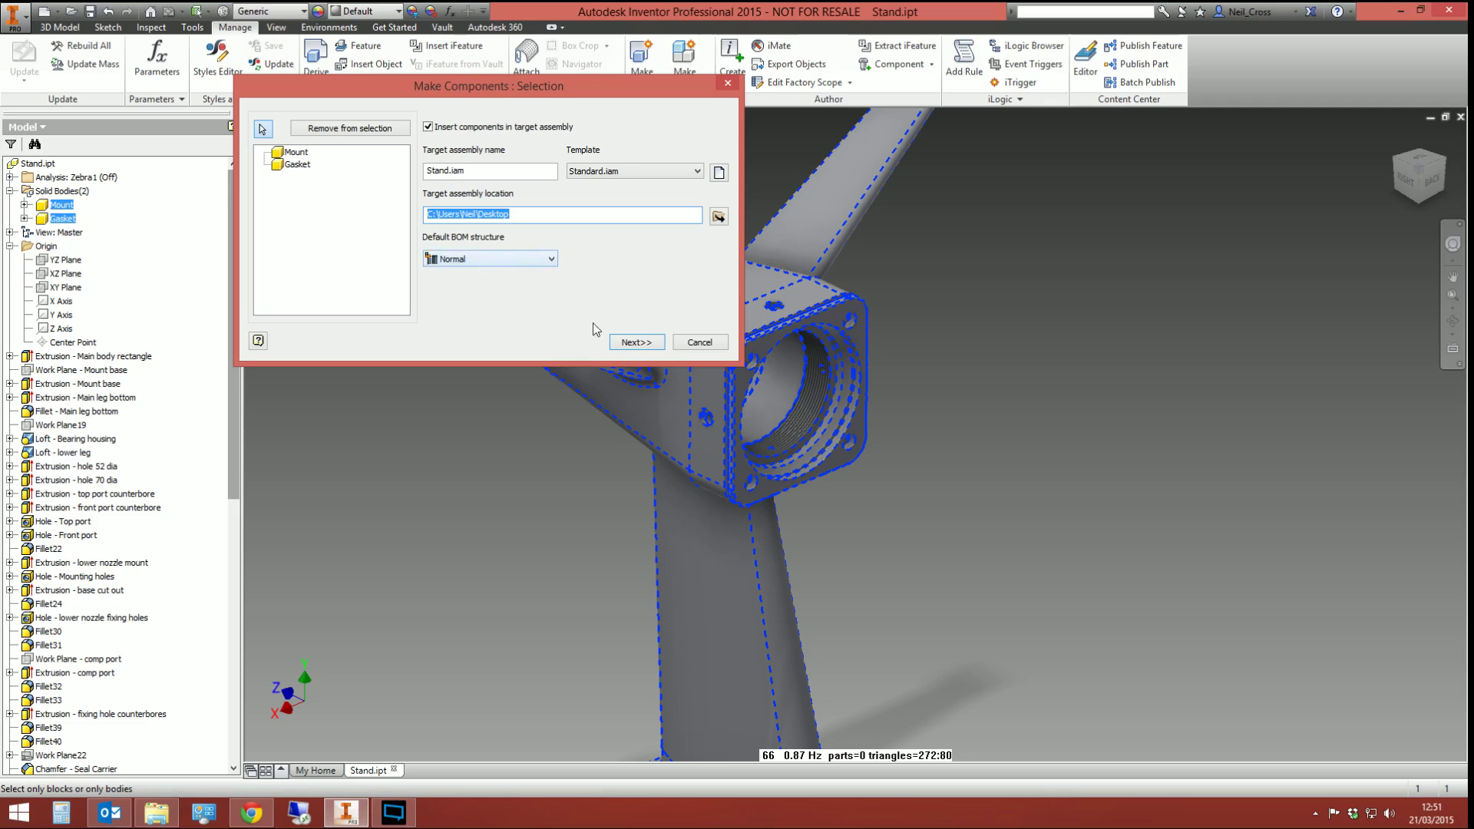
pyautogui.click(636, 342)
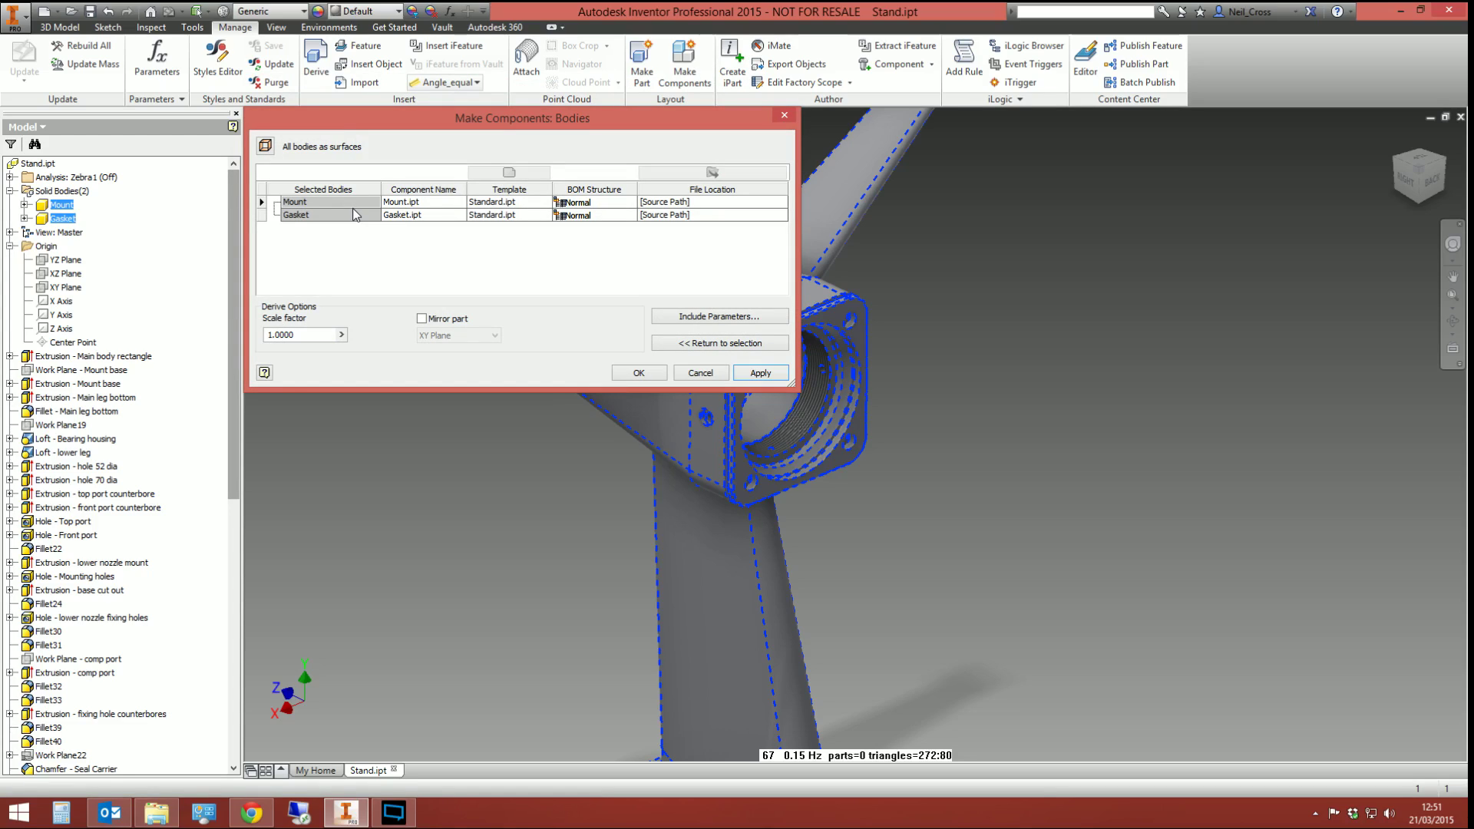
# Step: Generate Mount.ipt and Gasket.ipt with the Normal BOM structure as components of the target assembly
pyautogui.click(606, 218)
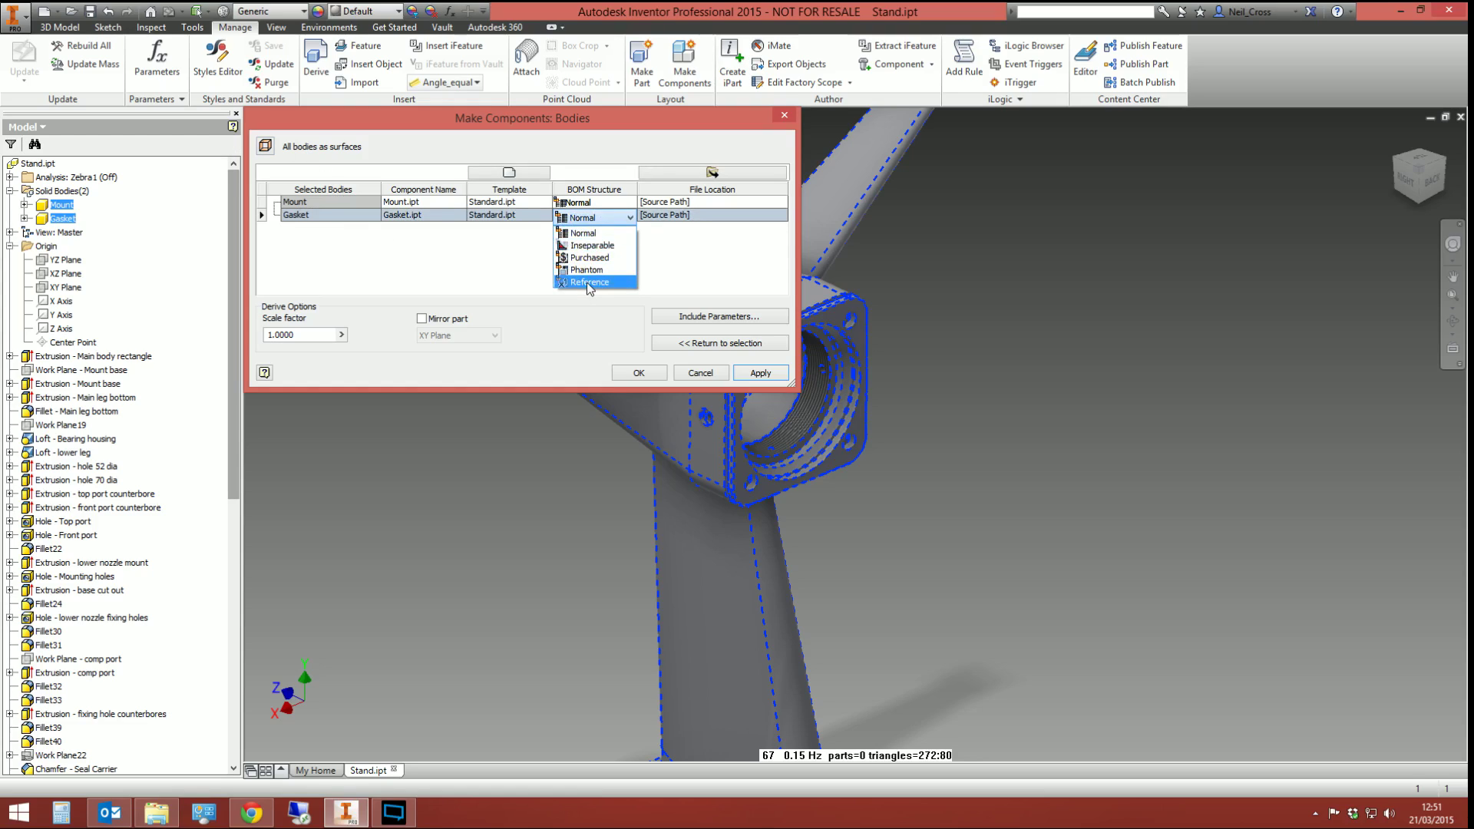
pyautogui.click(466, 270)
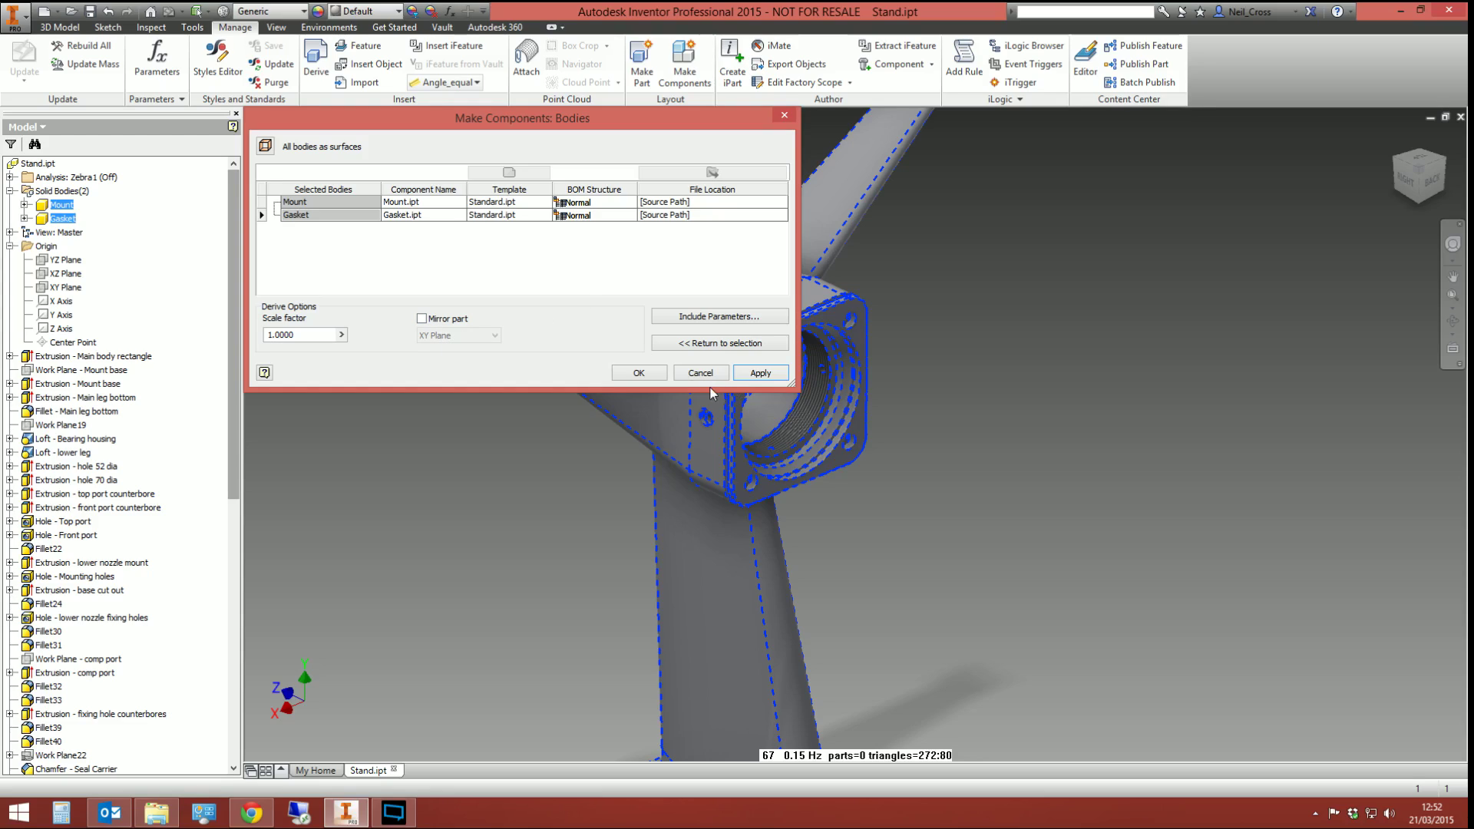
pyautogui.click(640, 373)
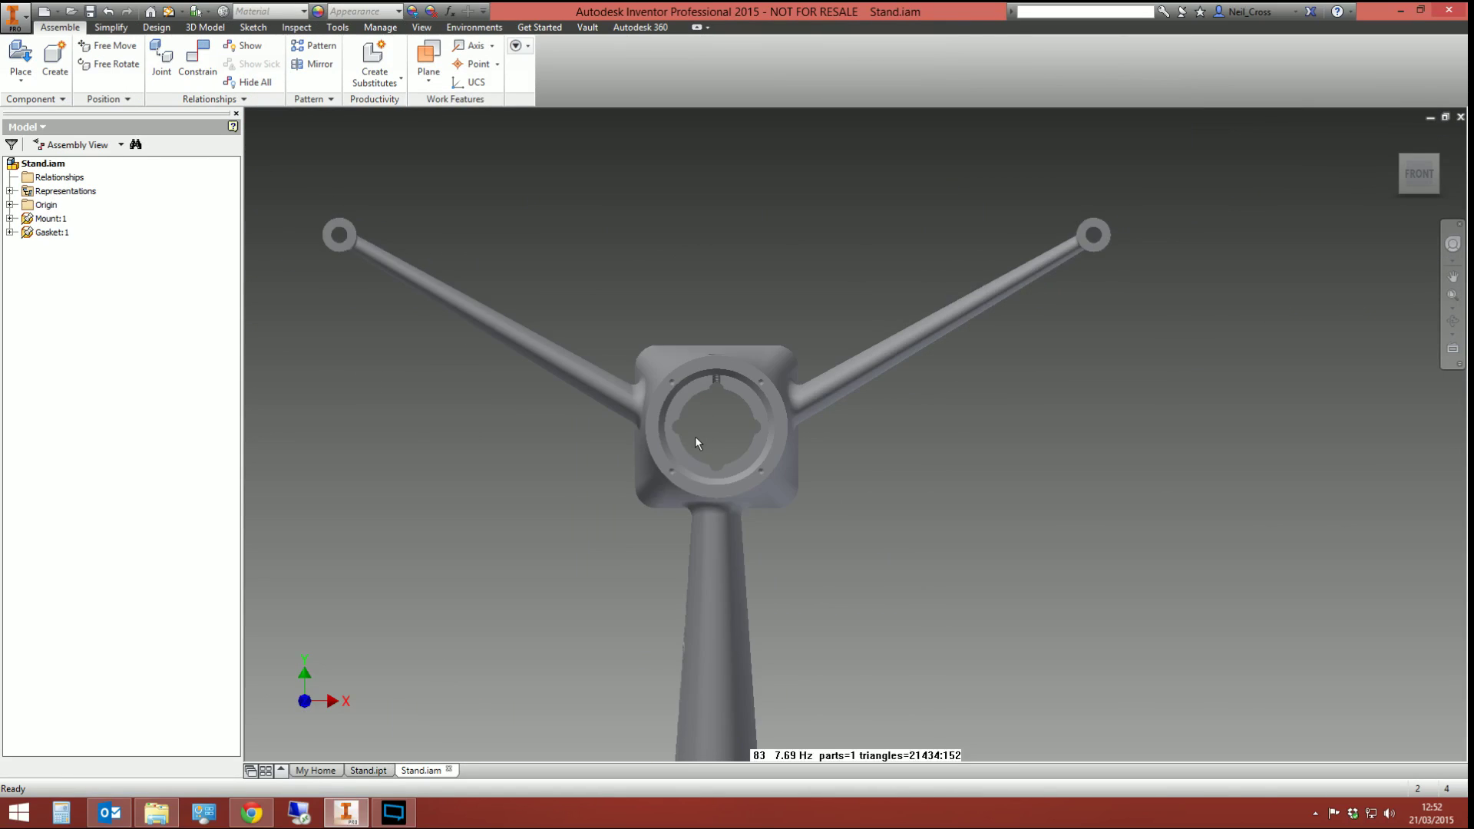
# Step: Inspect the new assembly, open the Gasket component as its own part to examine it, and return to the assembly
pyautogui.keyDown('shift'); pyautogui.moveTo(806, 414); pyautogui.dragTo(748, 436, button='middle'); pyautogui.keyUp('shift')
pyautogui.scroll(5, 603, 428)
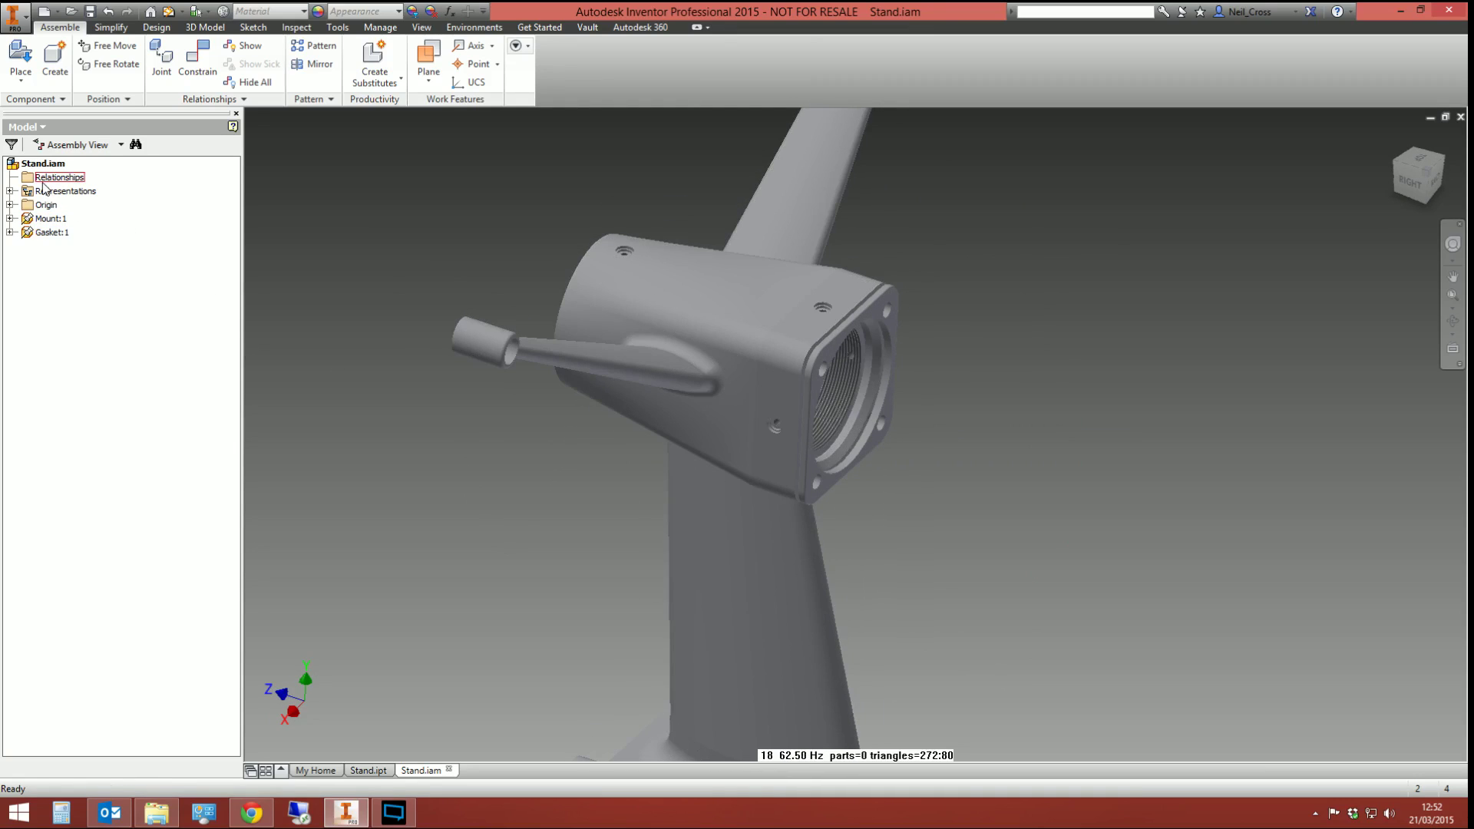
pyautogui.rightClick(48, 233)
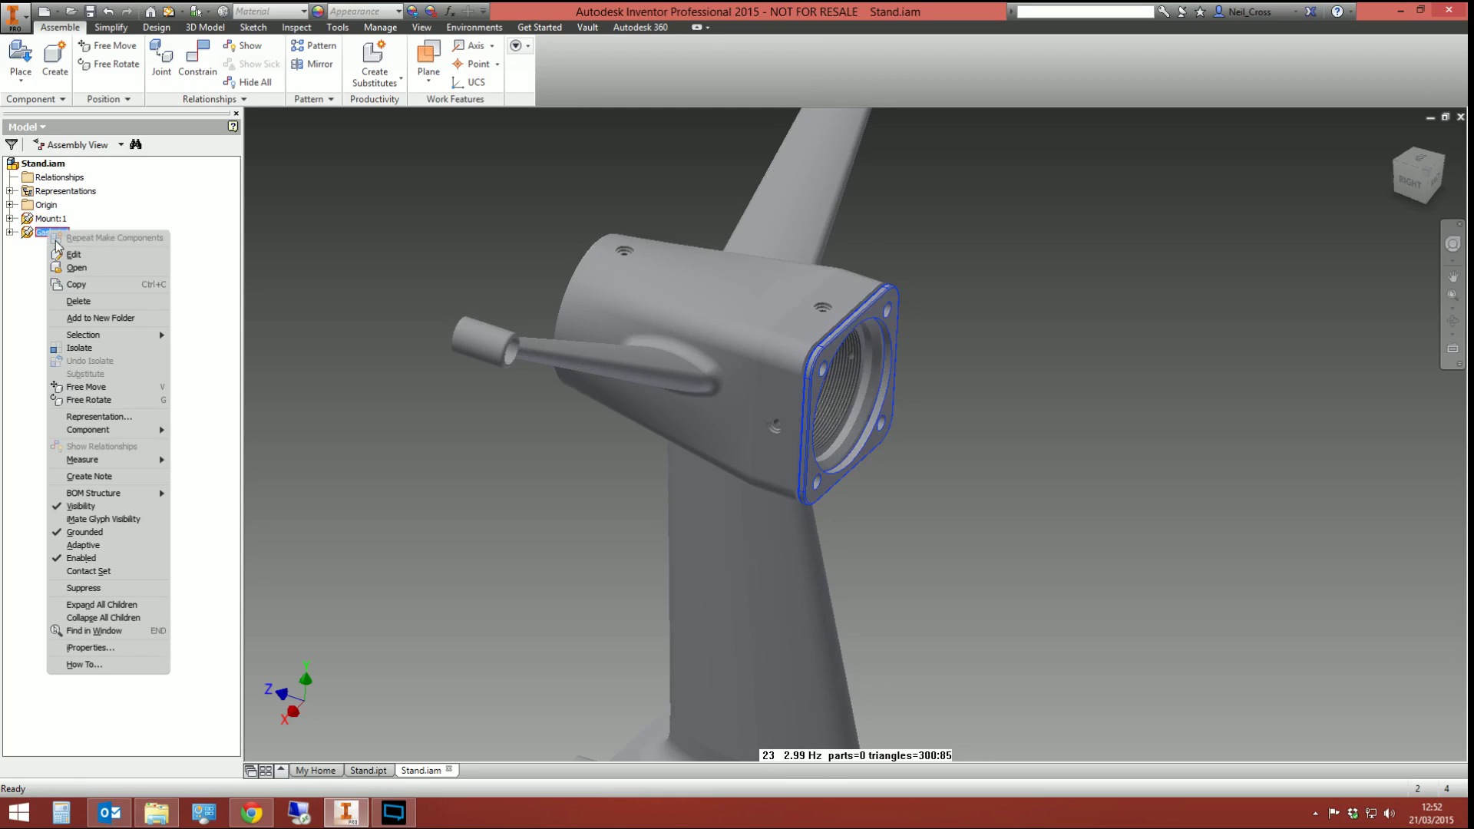
pyautogui.click(91, 265)
pyautogui.press('F6')
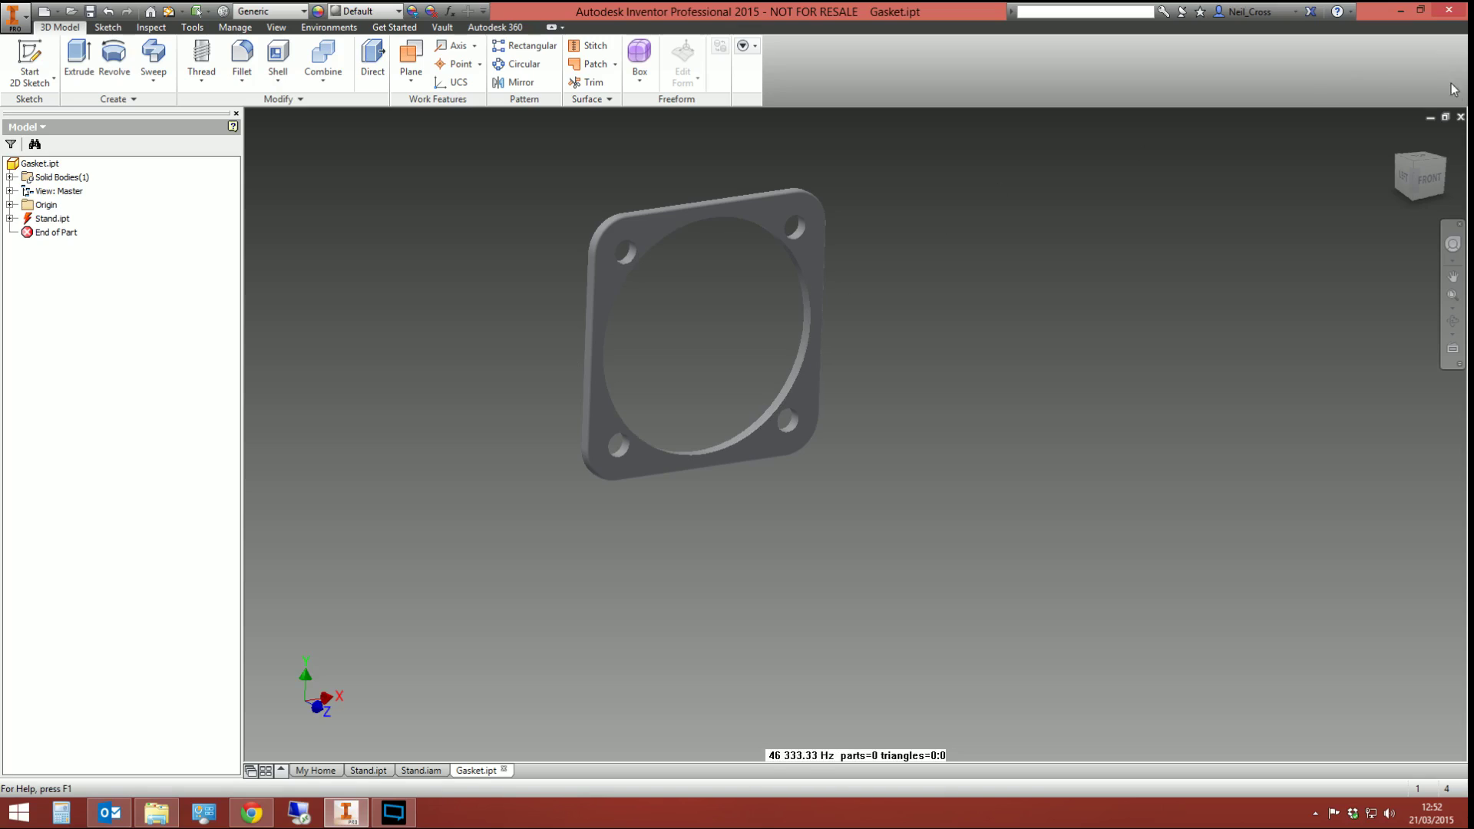
pyautogui.click(1460, 117)
pyautogui.click(691, 440)
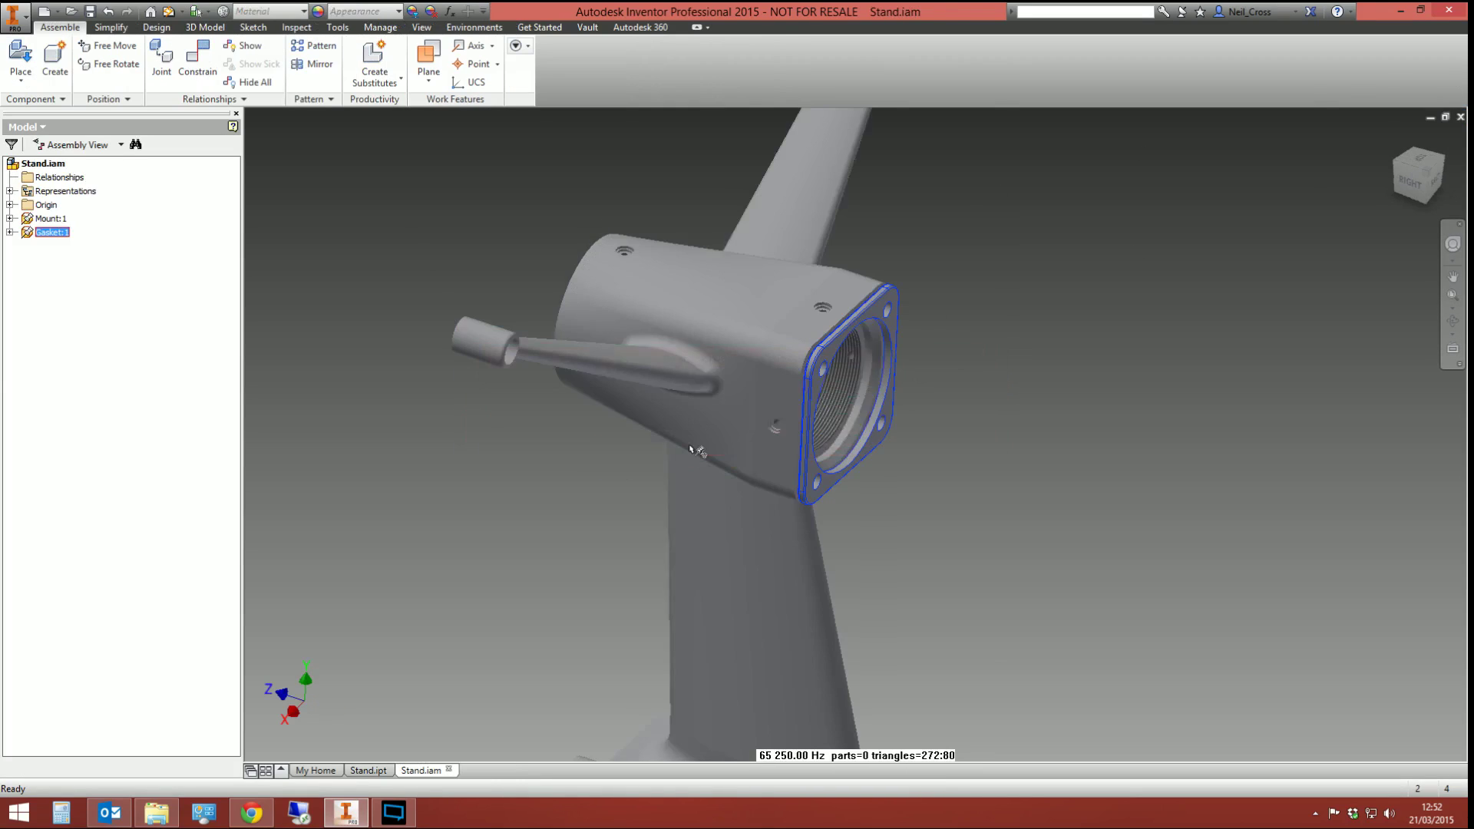
# Step: Save the Stand.iam assembly together with its dependent part files
pyautogui.click(90, 10)
pyautogui.click(802, 338)
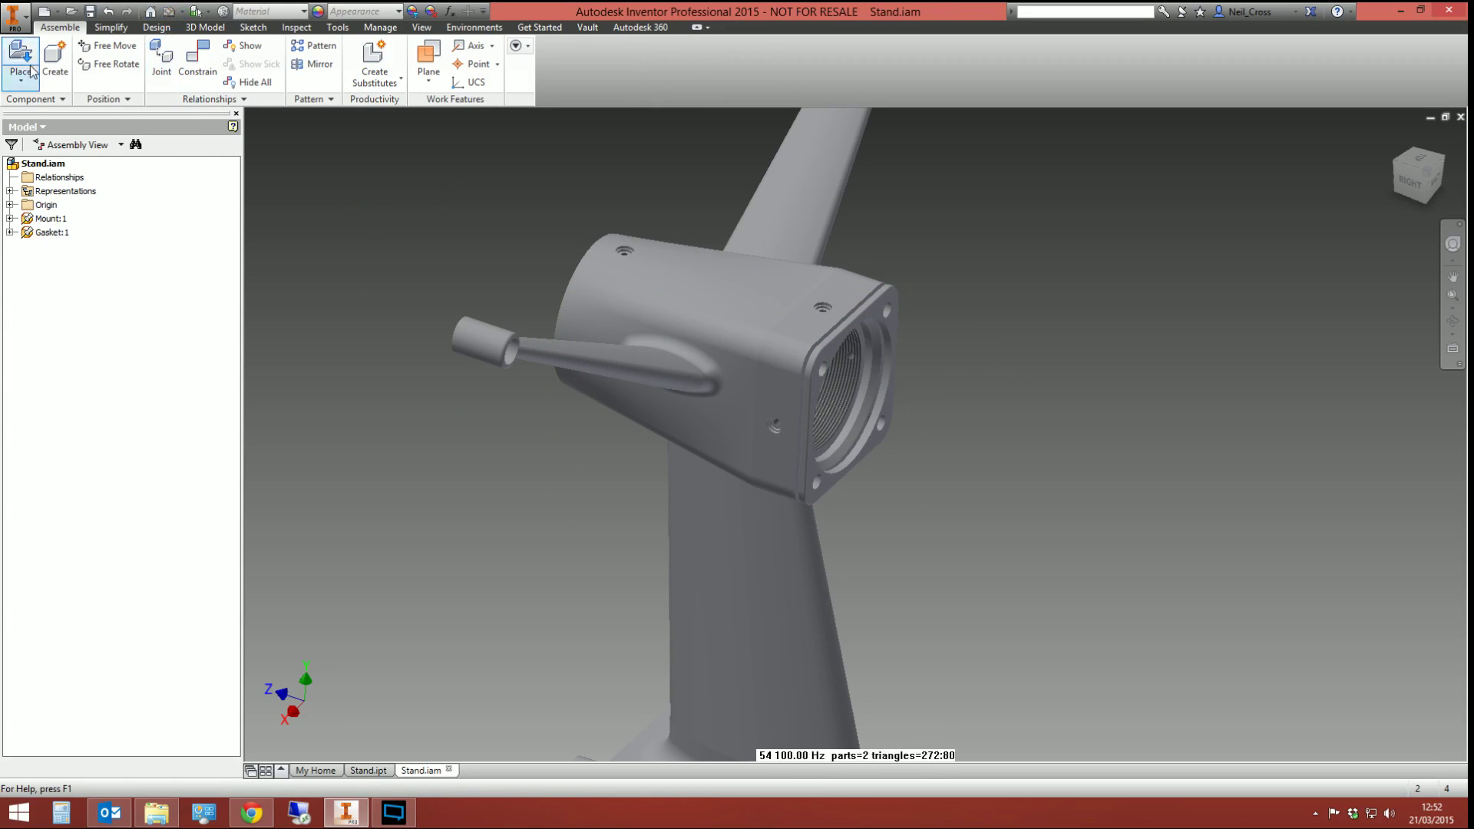
pyautogui.click(90, 11)
pyautogui.click(813, 341)
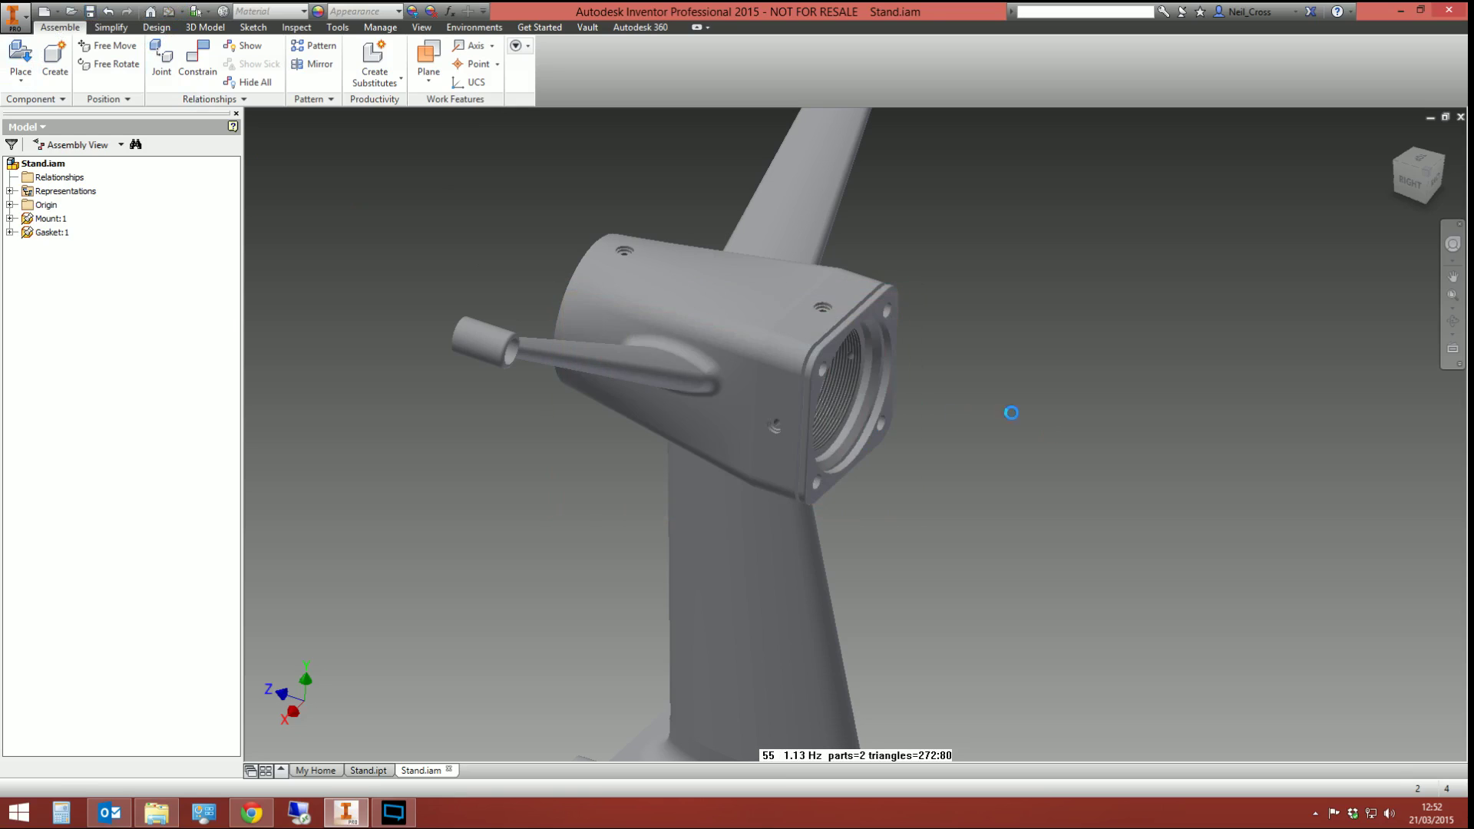
# Step: Examine the gasket on the housing's end face, and open its part file to check the bodies derived from Stand.ipt
pyautogui.scroll(-3, 571, 530)
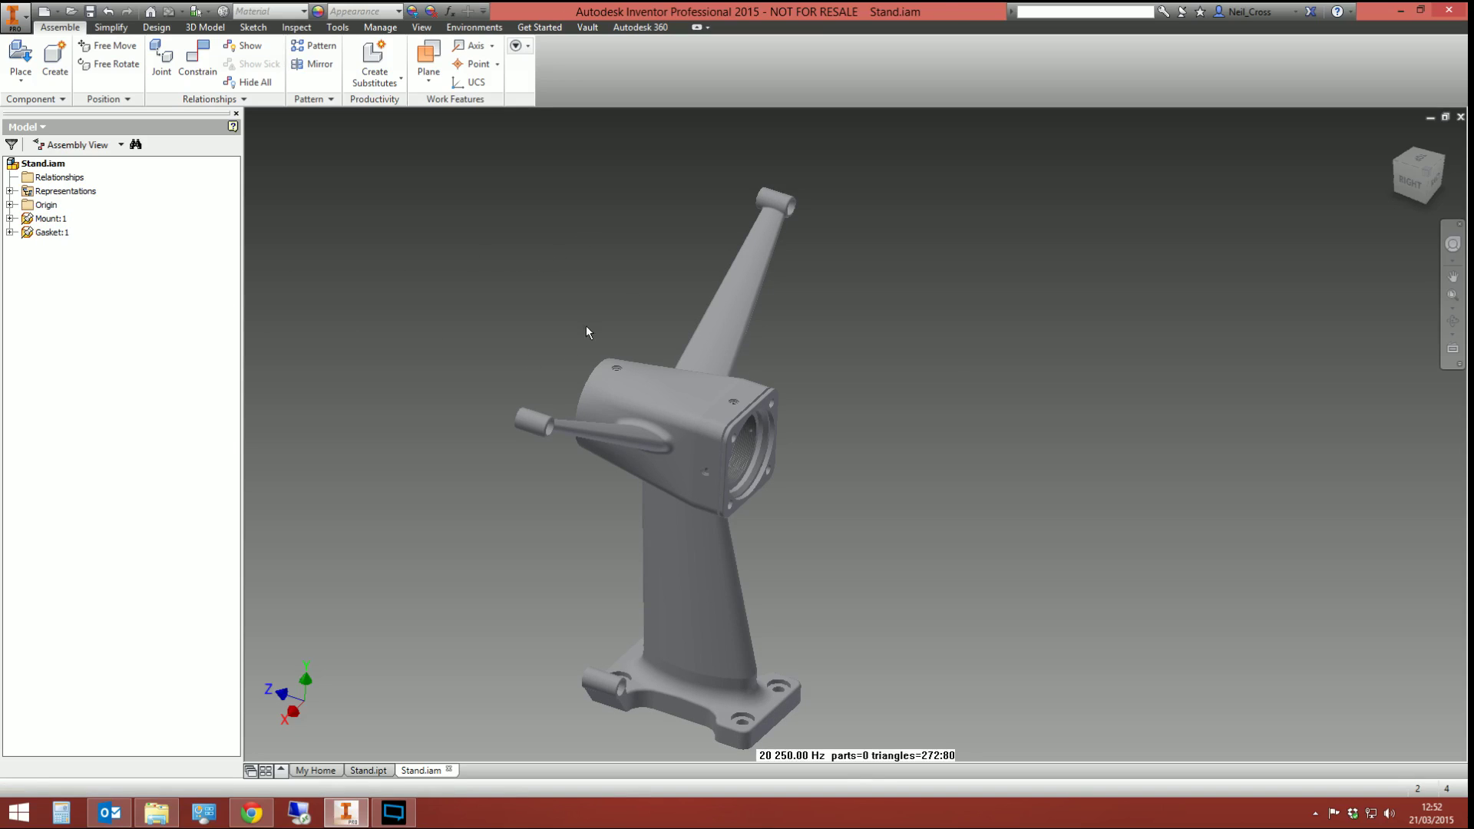
pyautogui.scroll(-5, 794, 453)
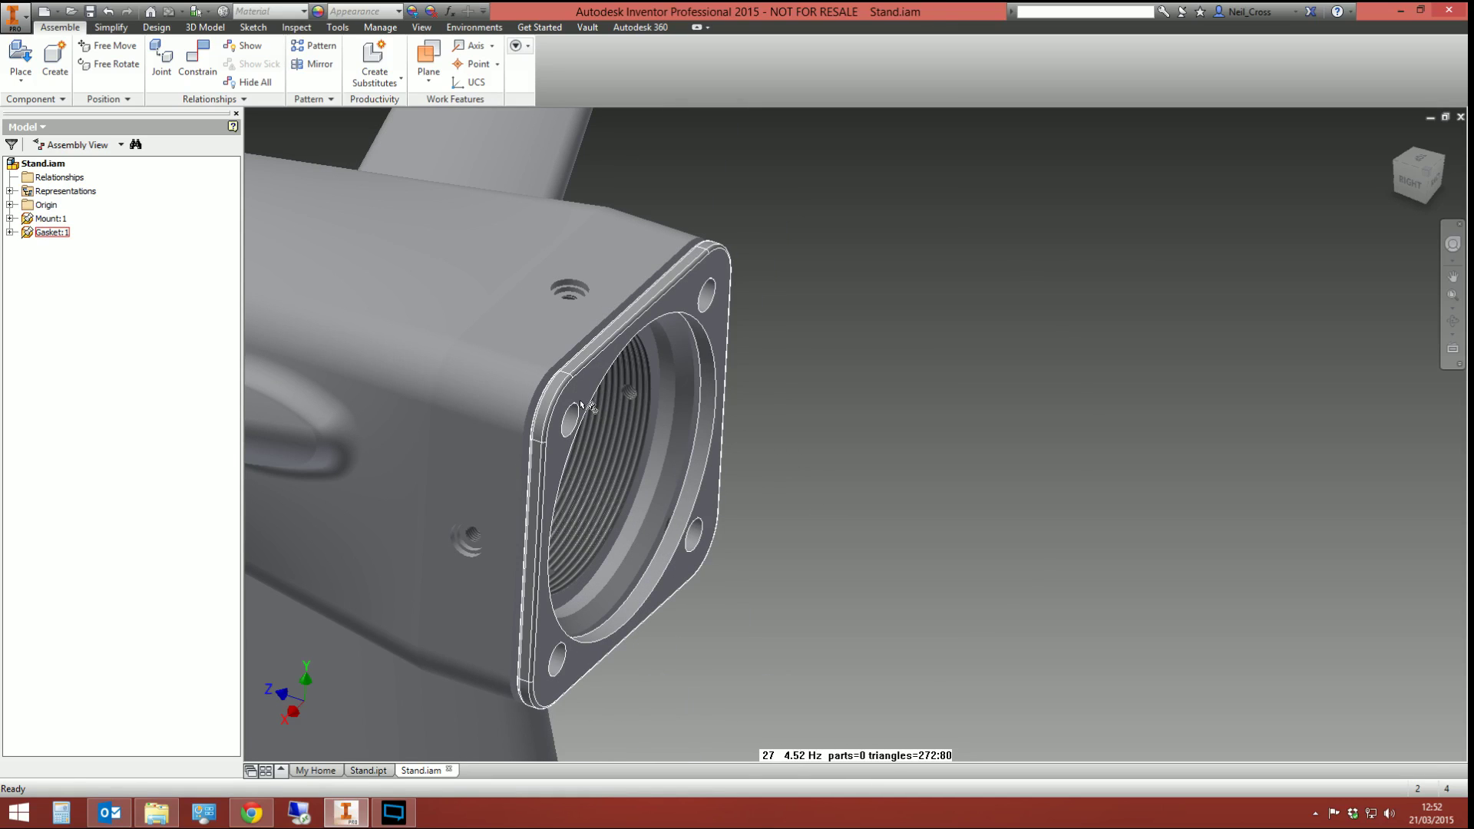
pyautogui.press('F4')
pyautogui.moveTo(585, 405); pyautogui.dragTo(644, 333)
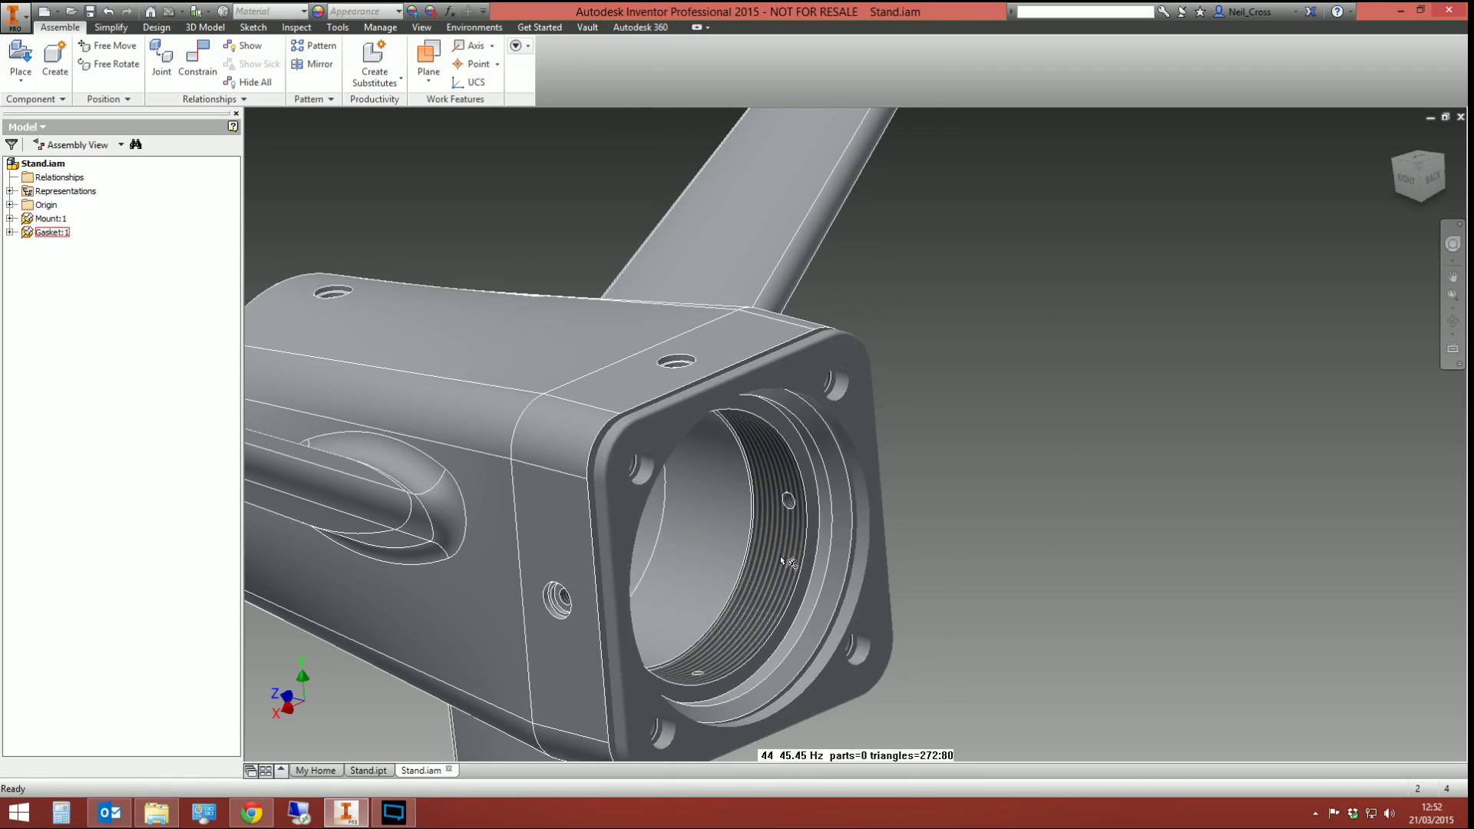
pyautogui.keyDown('shift'); pyautogui.moveTo(781, 562); pyautogui.dragTo(859, 512, button='middle'); pyautogui.keyUp('shift')
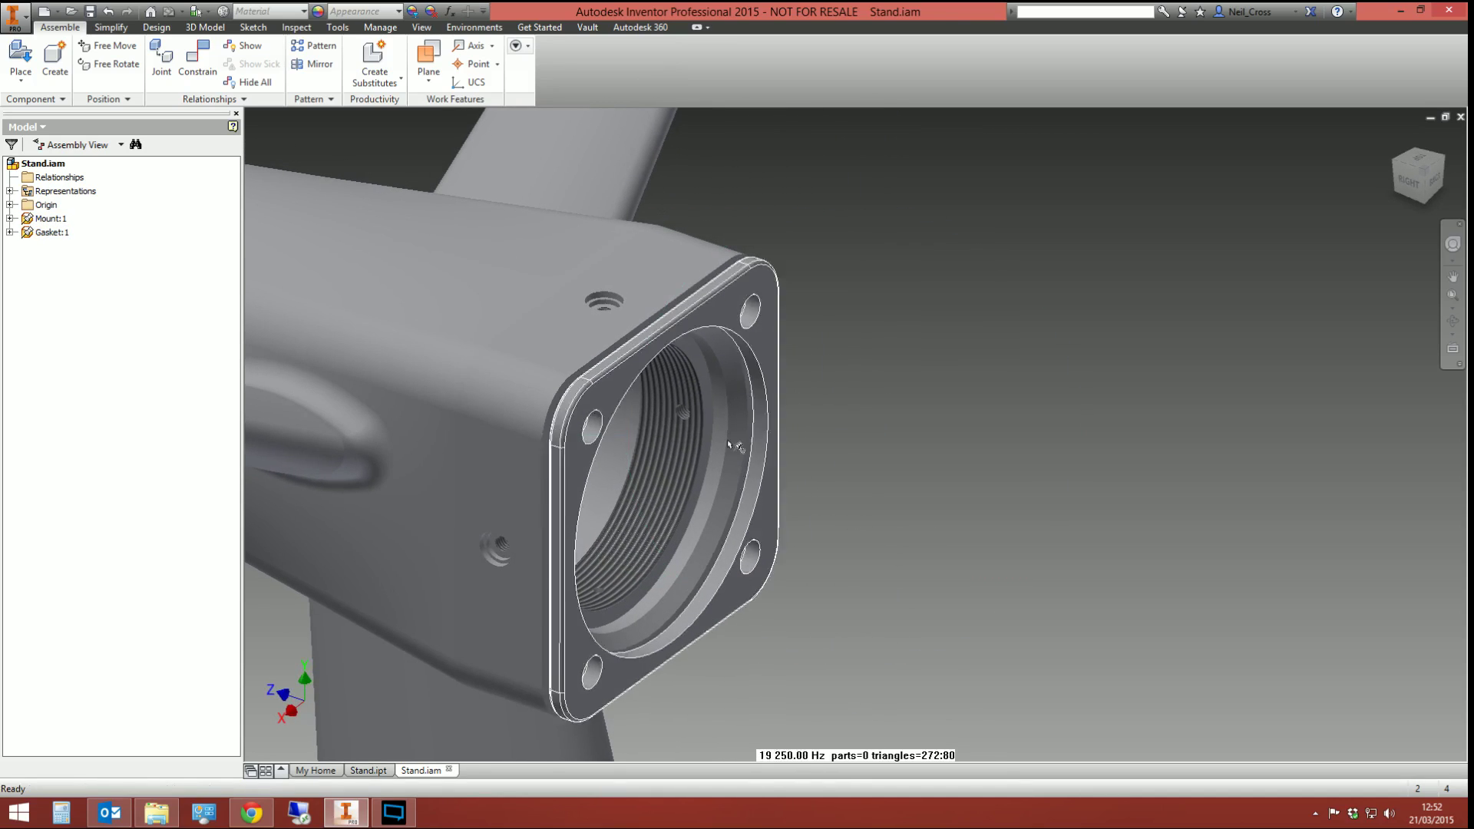
pyautogui.rightClick(757, 333)
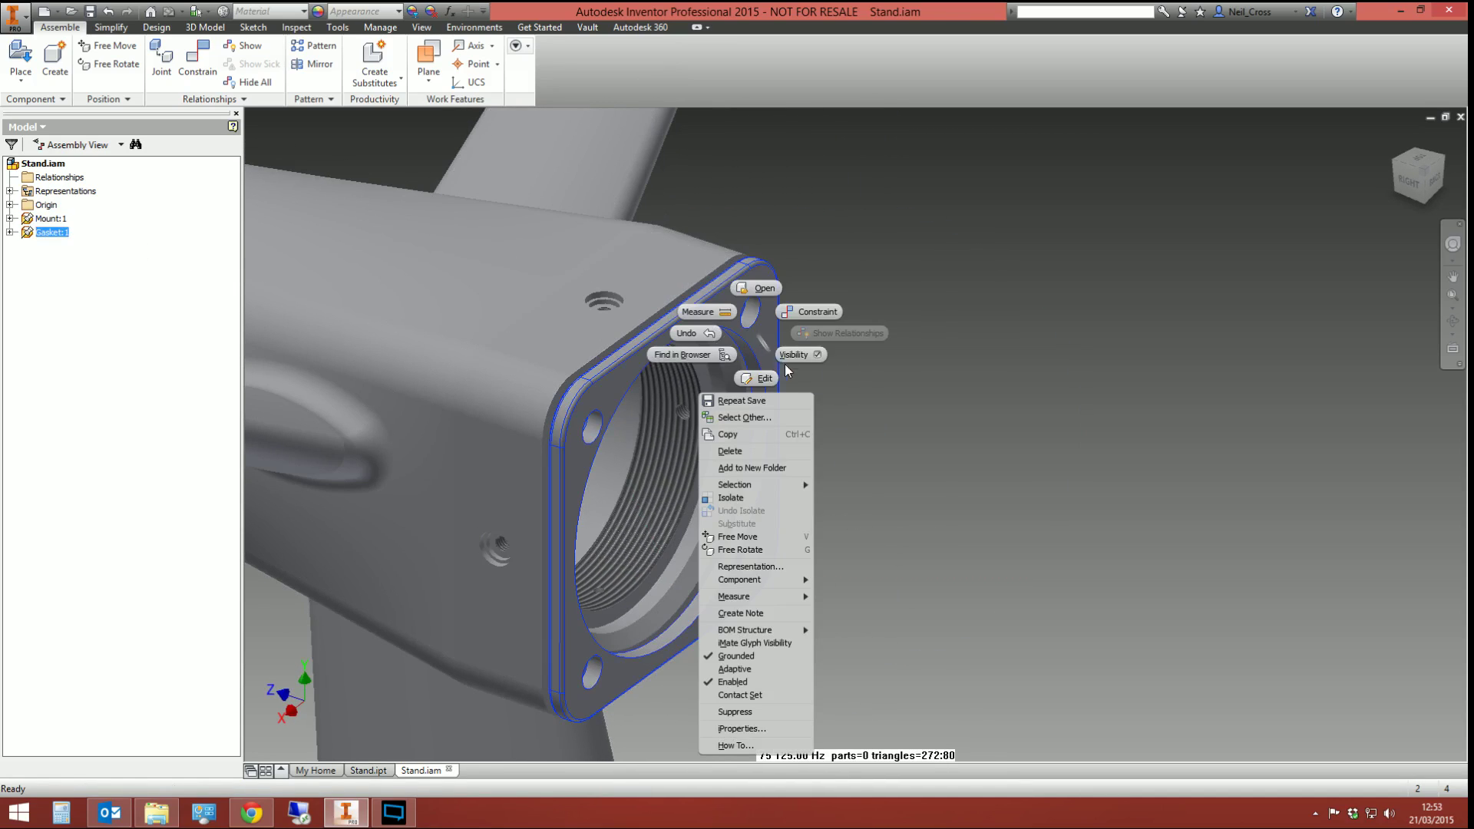
pyautogui.click(758, 288)
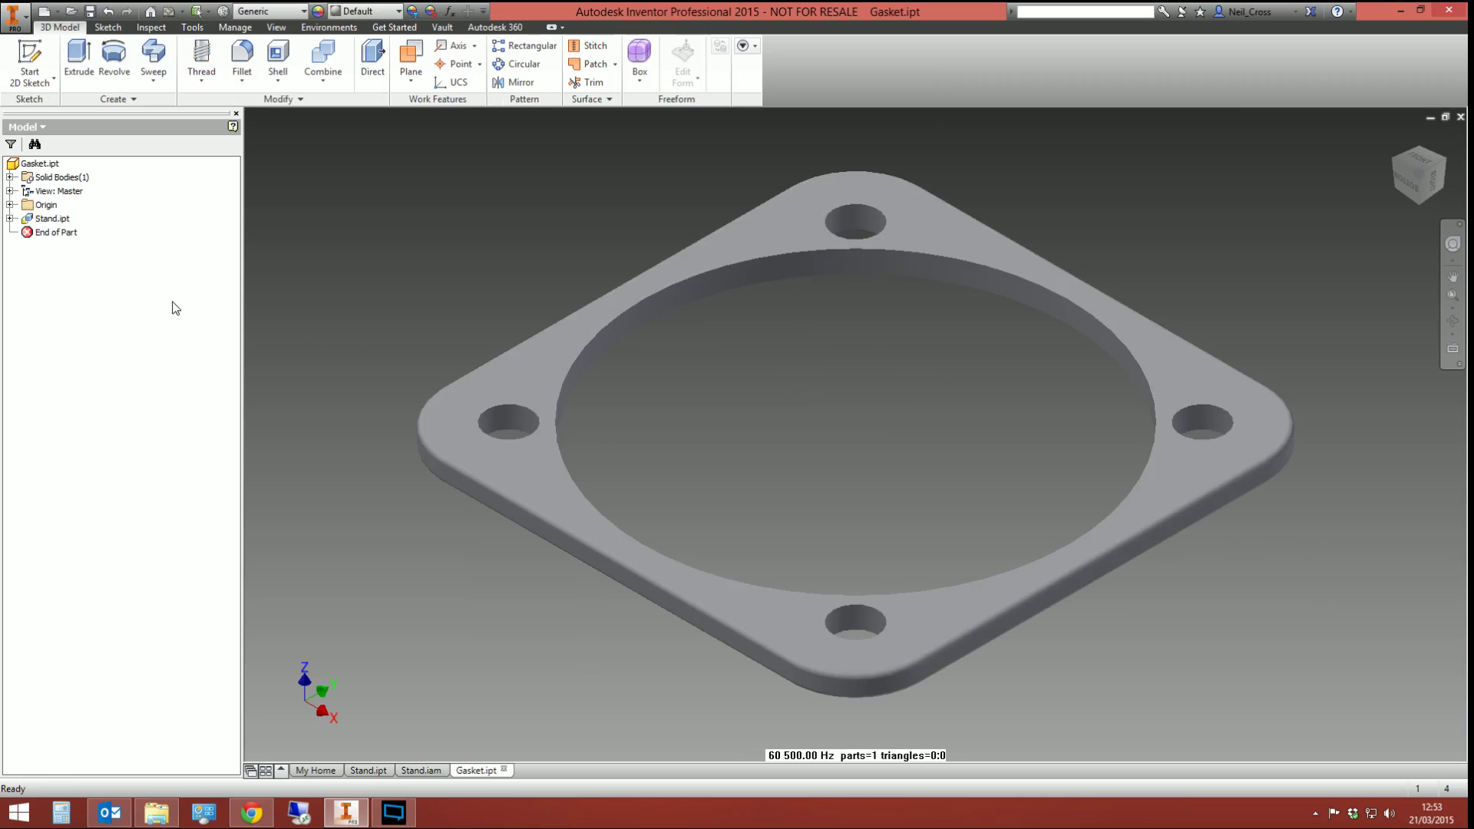
pyautogui.click(10, 219)
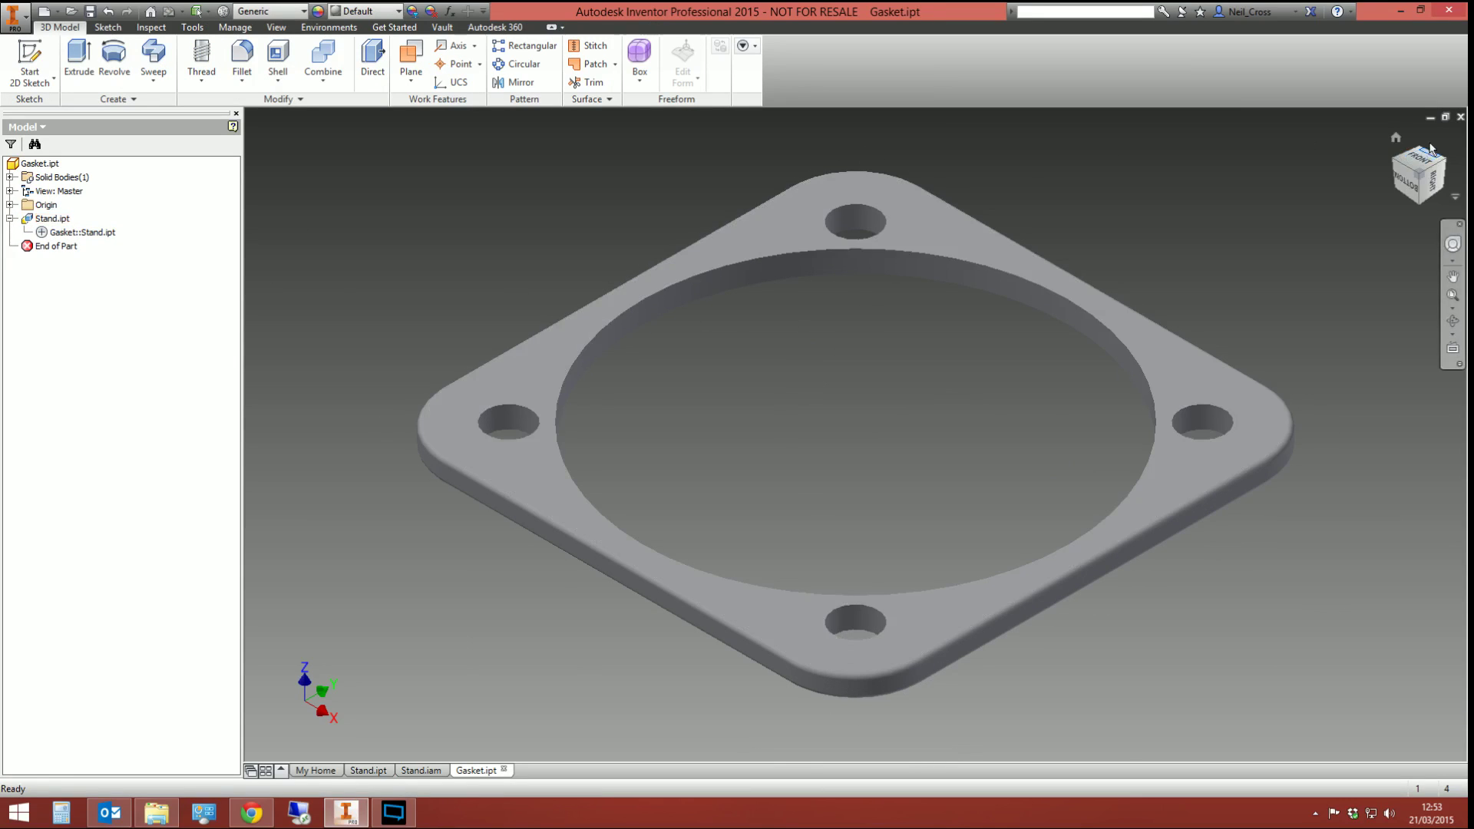
pyautogui.click(1460, 116)
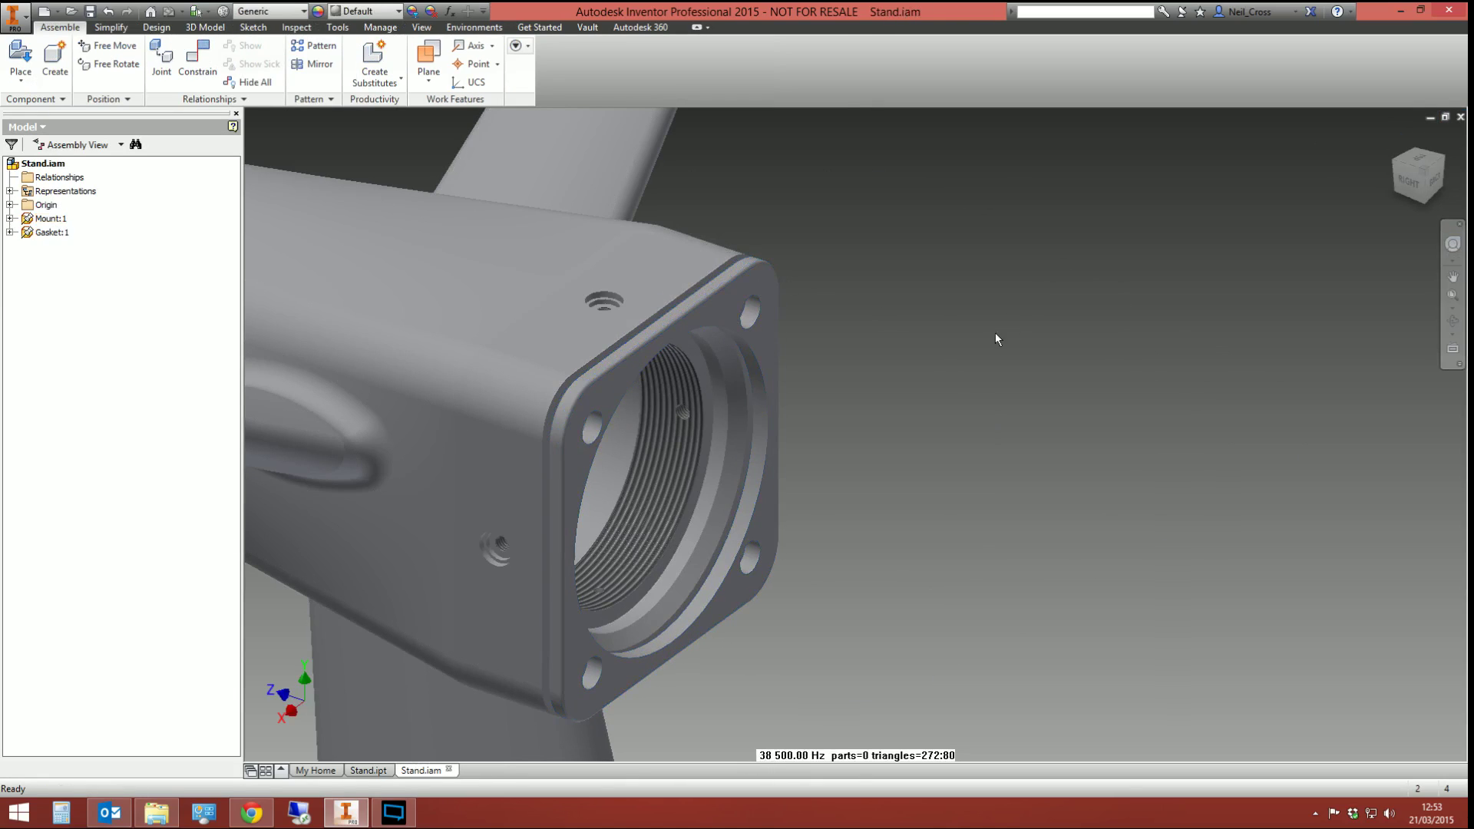
# Step: In Stand.ipt, move the Gasket body along the origin's Z axis, away from the housing's end face, using Move along ray
pyautogui.click(368, 770)
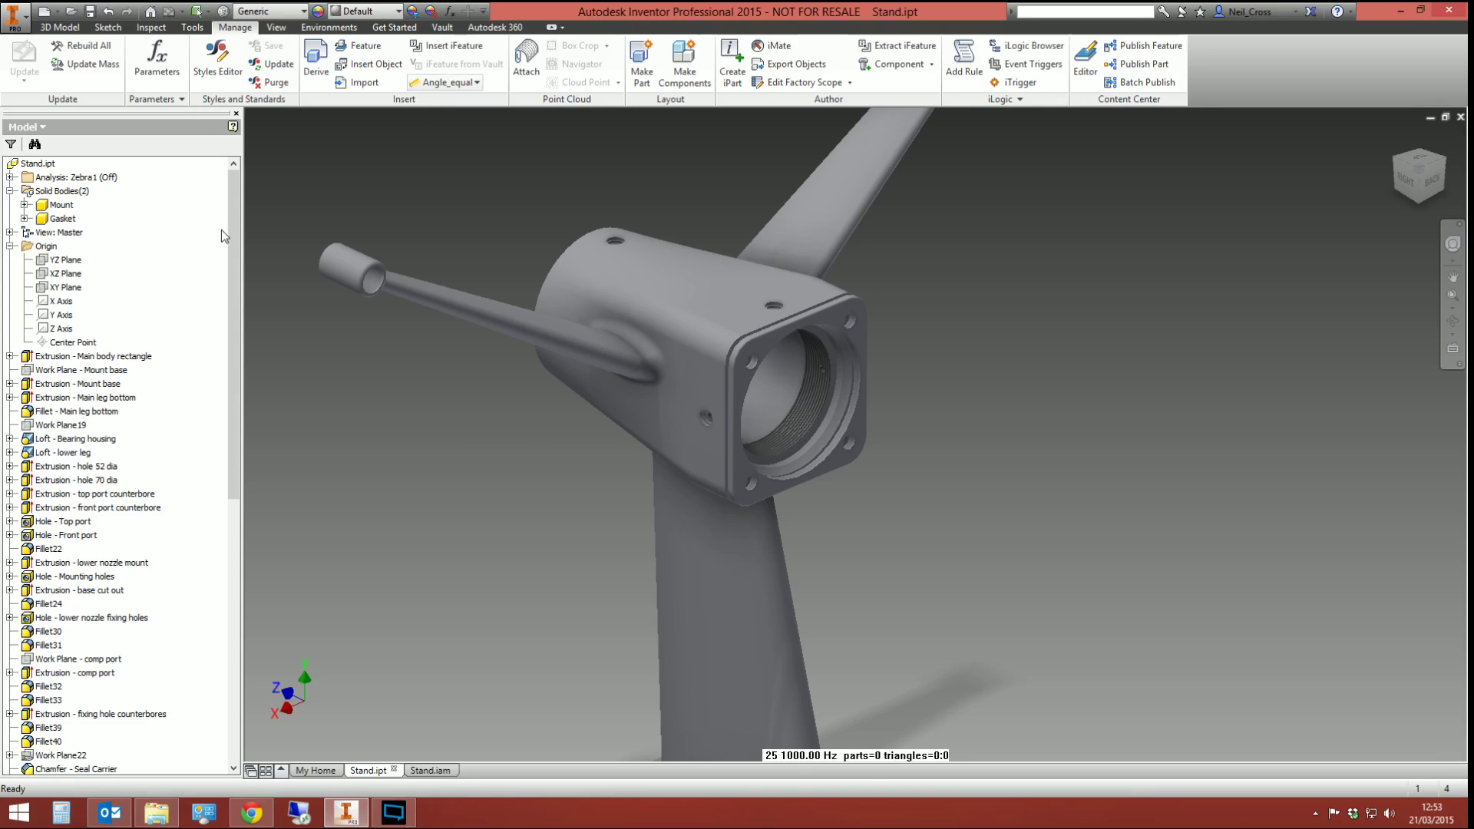
pyautogui.click(57, 28)
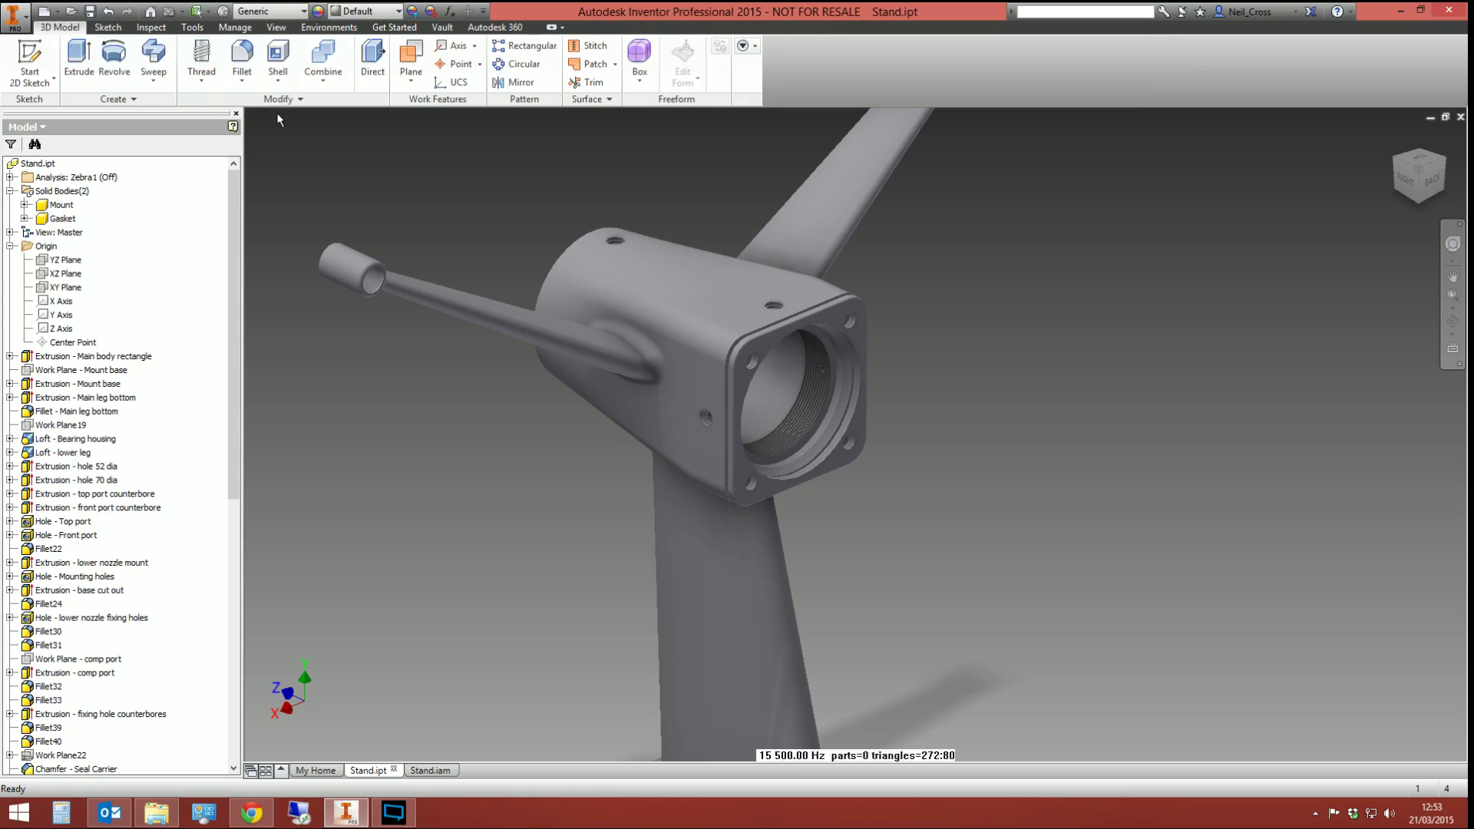
pyautogui.click(283, 99)
pyautogui.click(224, 136)
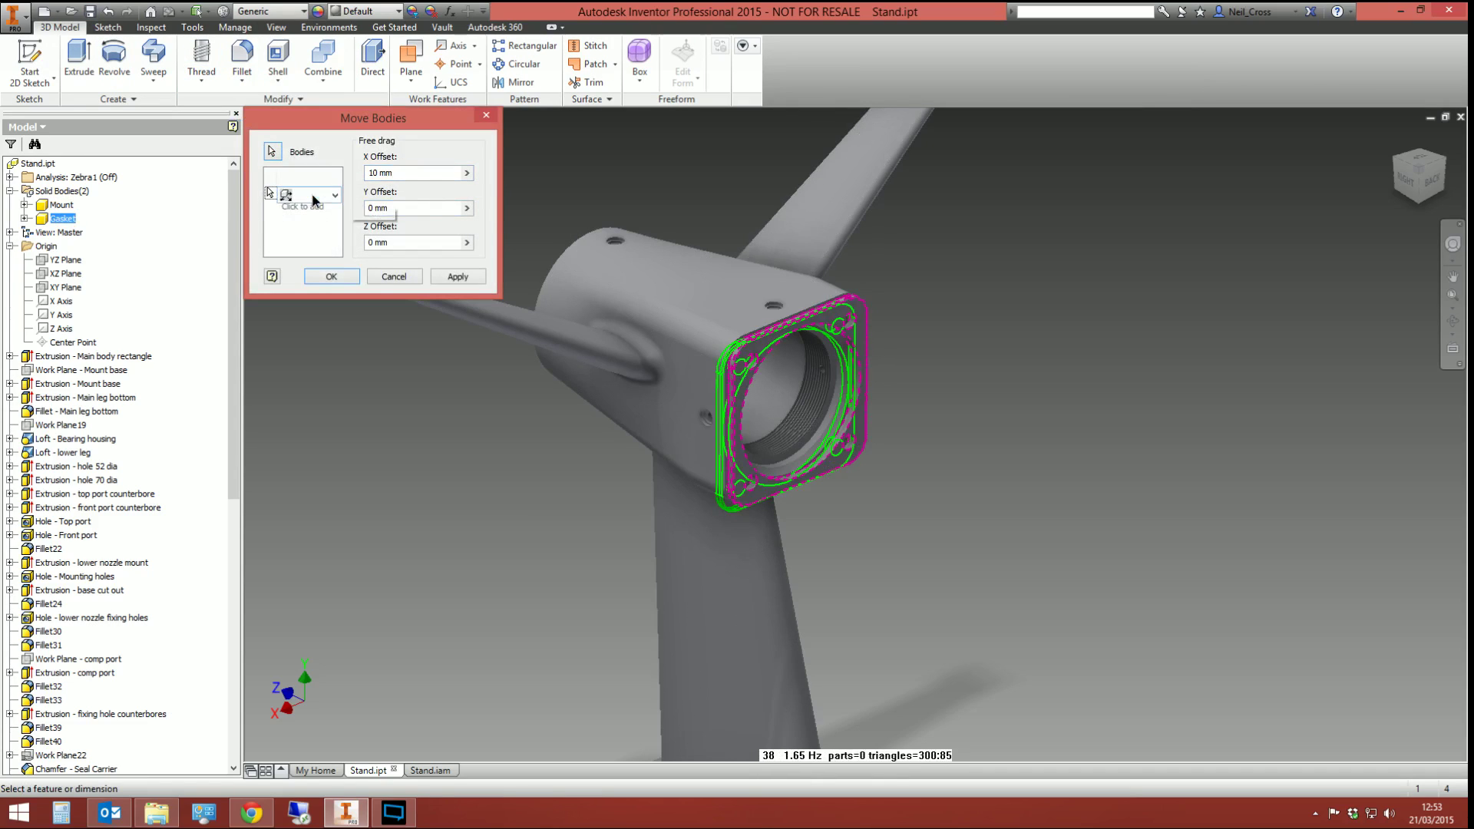
pyautogui.click(286, 194)
pyautogui.click(311, 229)
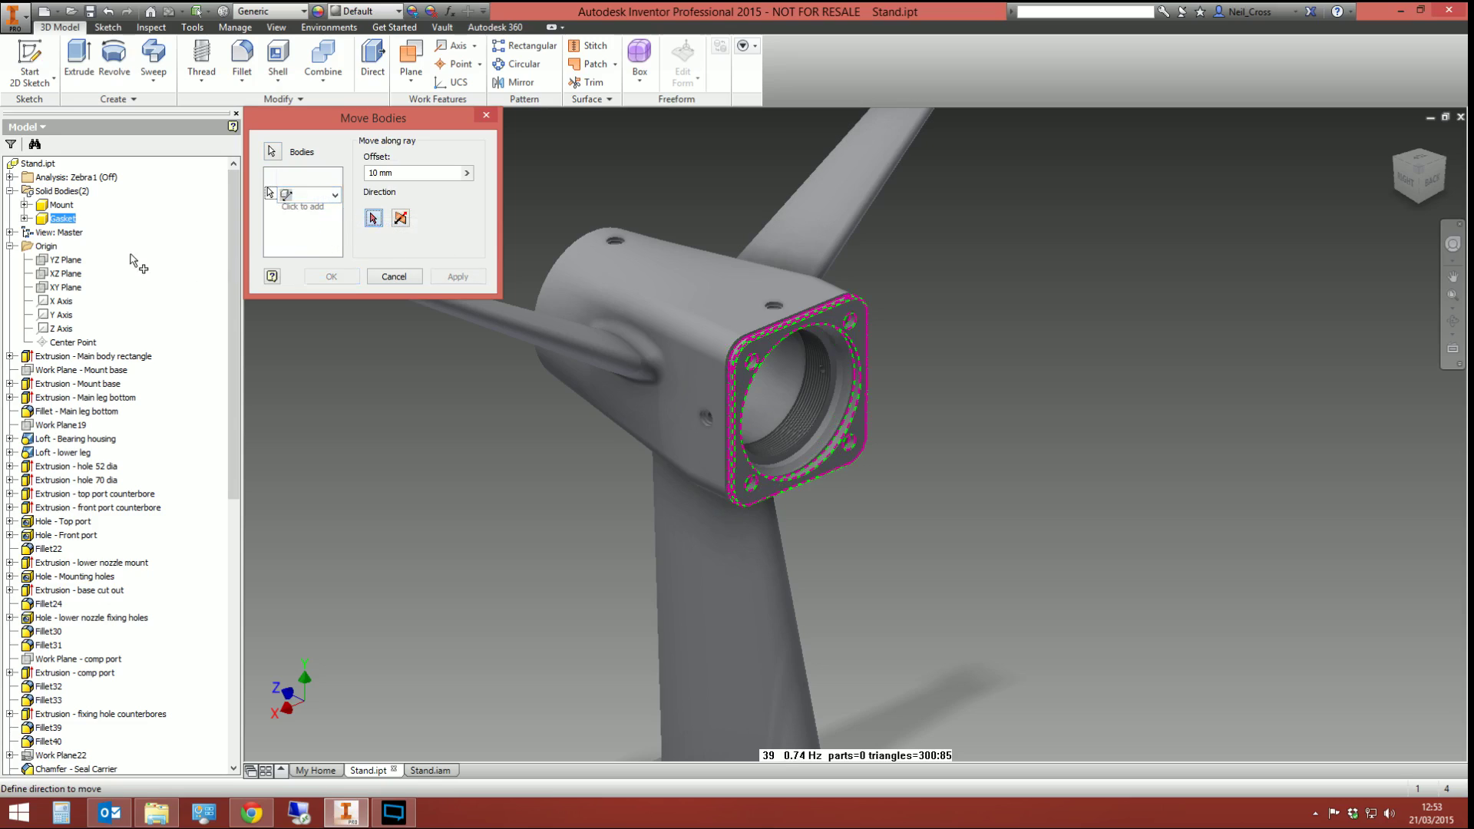
pyautogui.click(61, 329)
pyautogui.moveTo(770, 399); pyautogui.dragTo(780, 374)
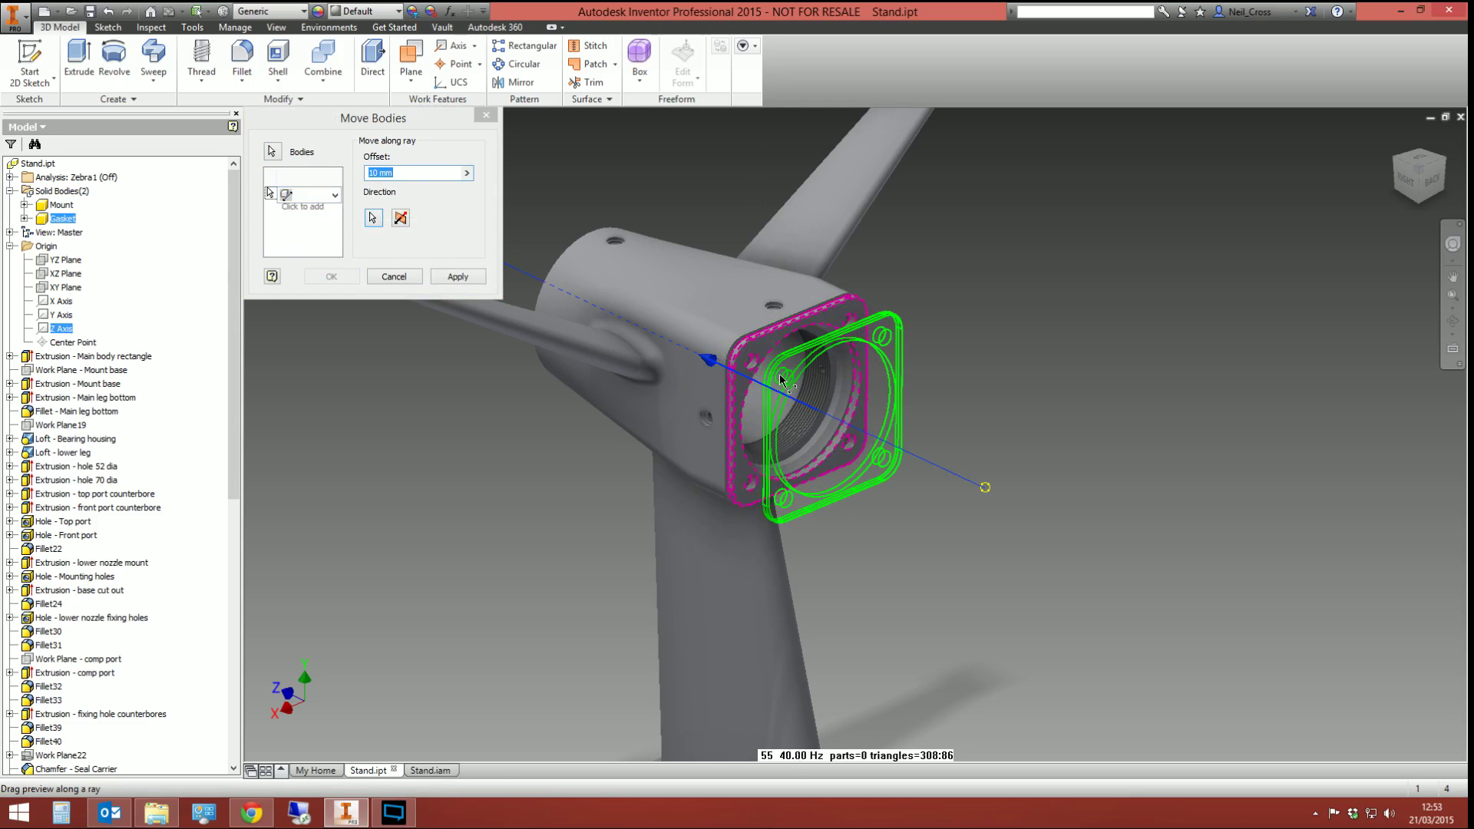
pyautogui.click(331, 276)
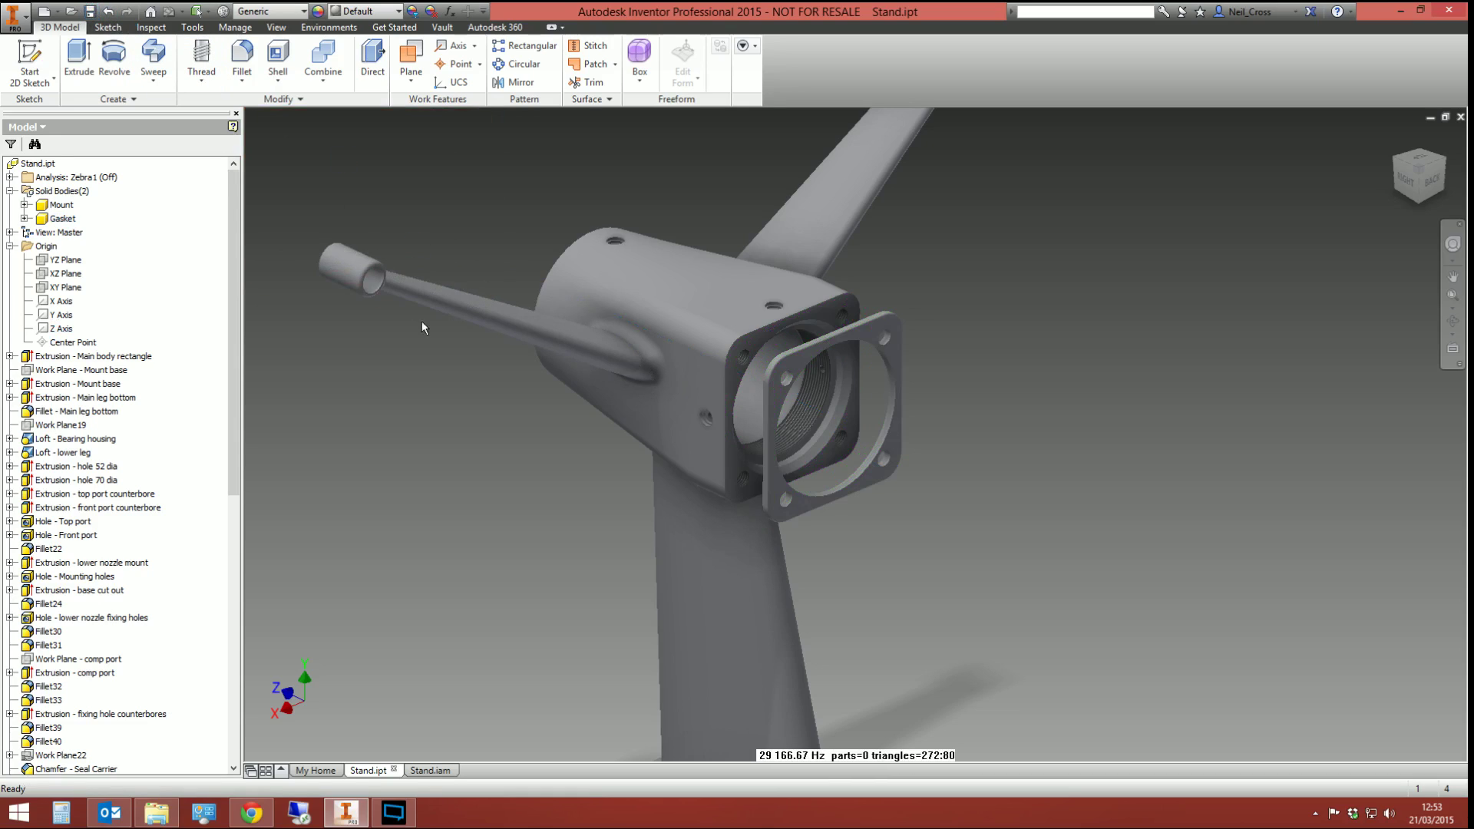
# Step: Update the Stand.iam assembly with the moved gasket and save it with its dependents
pyautogui.click(430, 770)
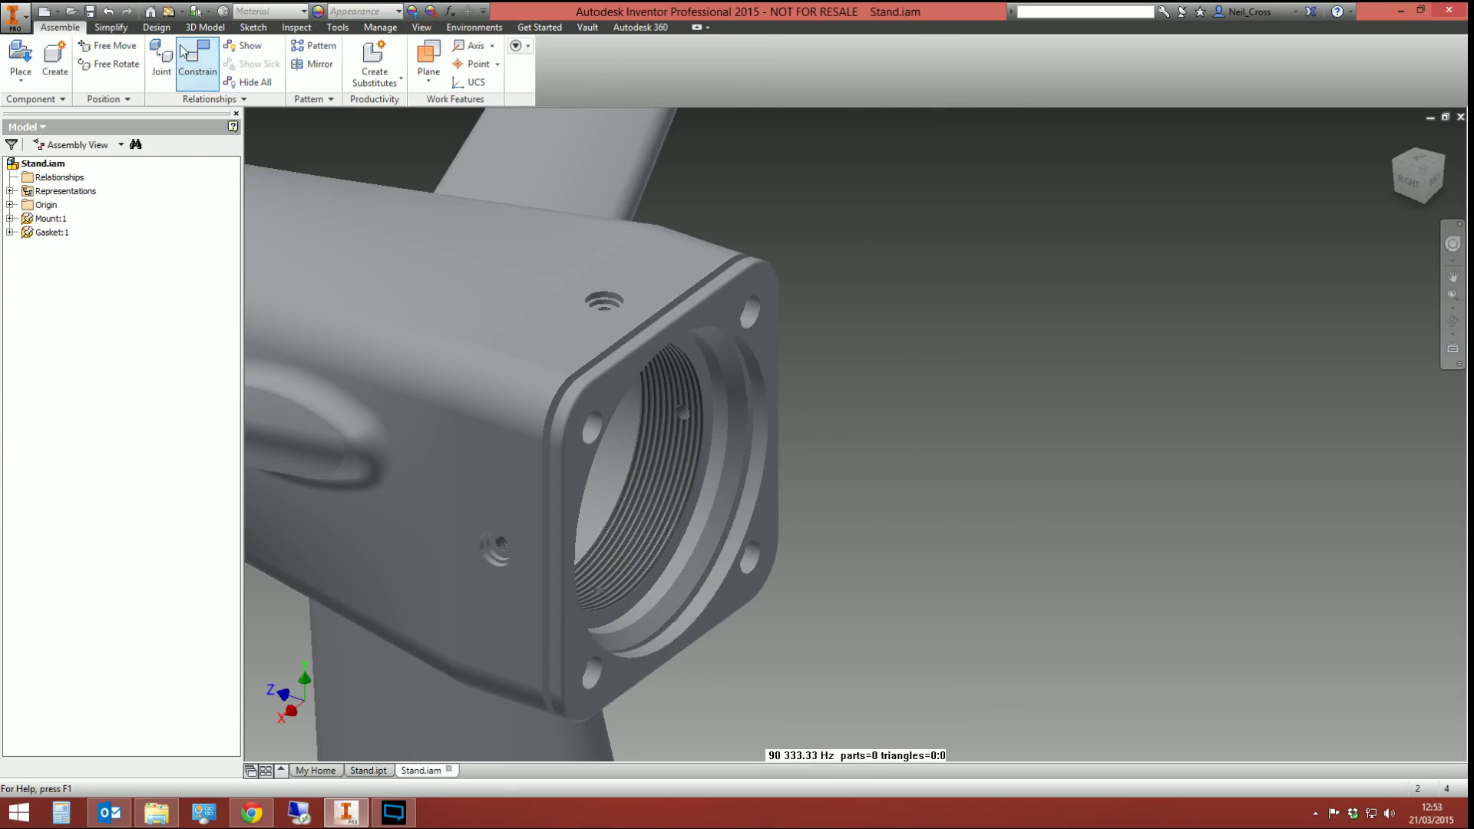
pyautogui.scroll(-5, 773, 453)
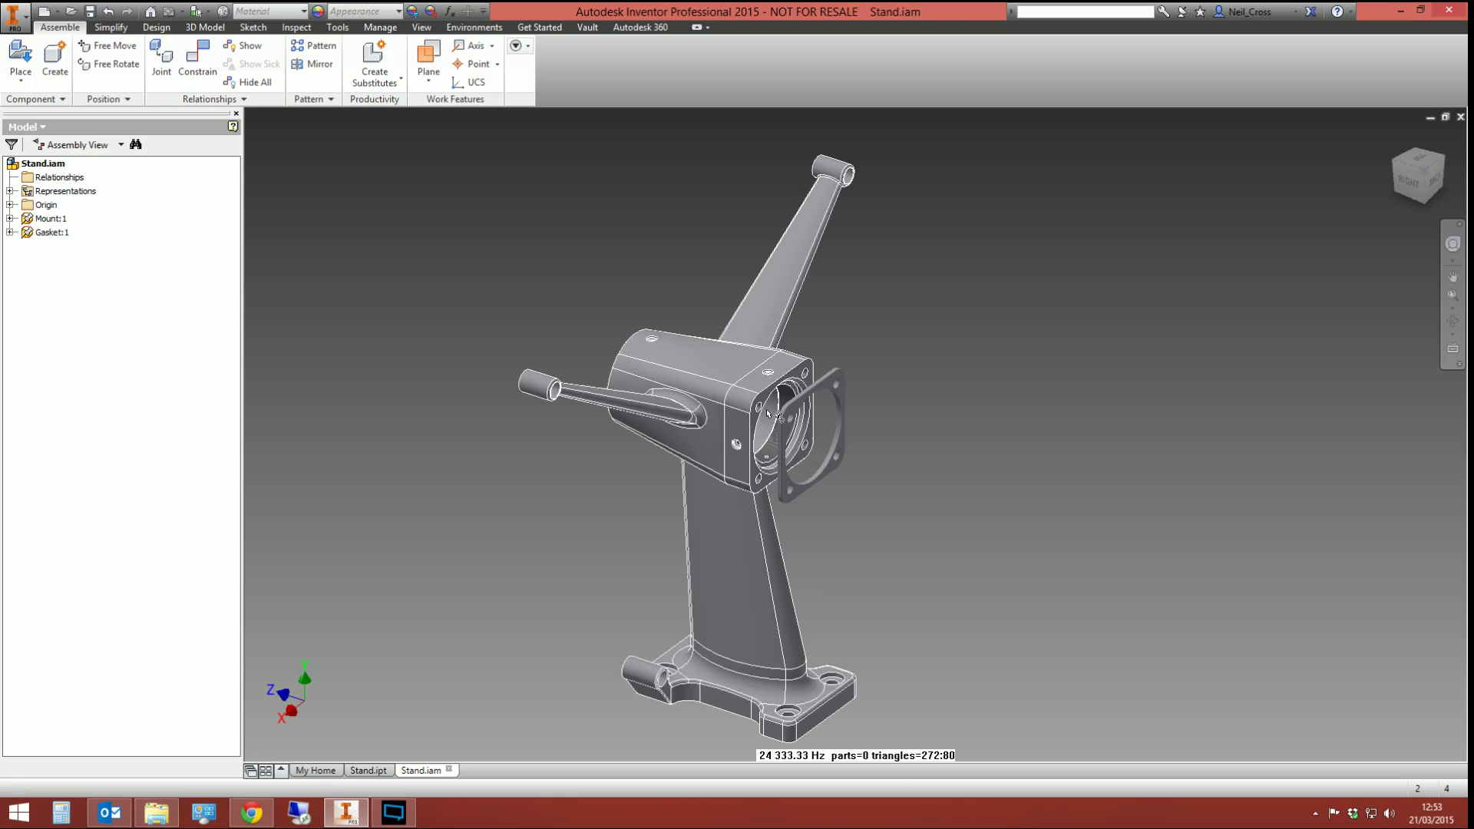
pyautogui.click(90, 11)
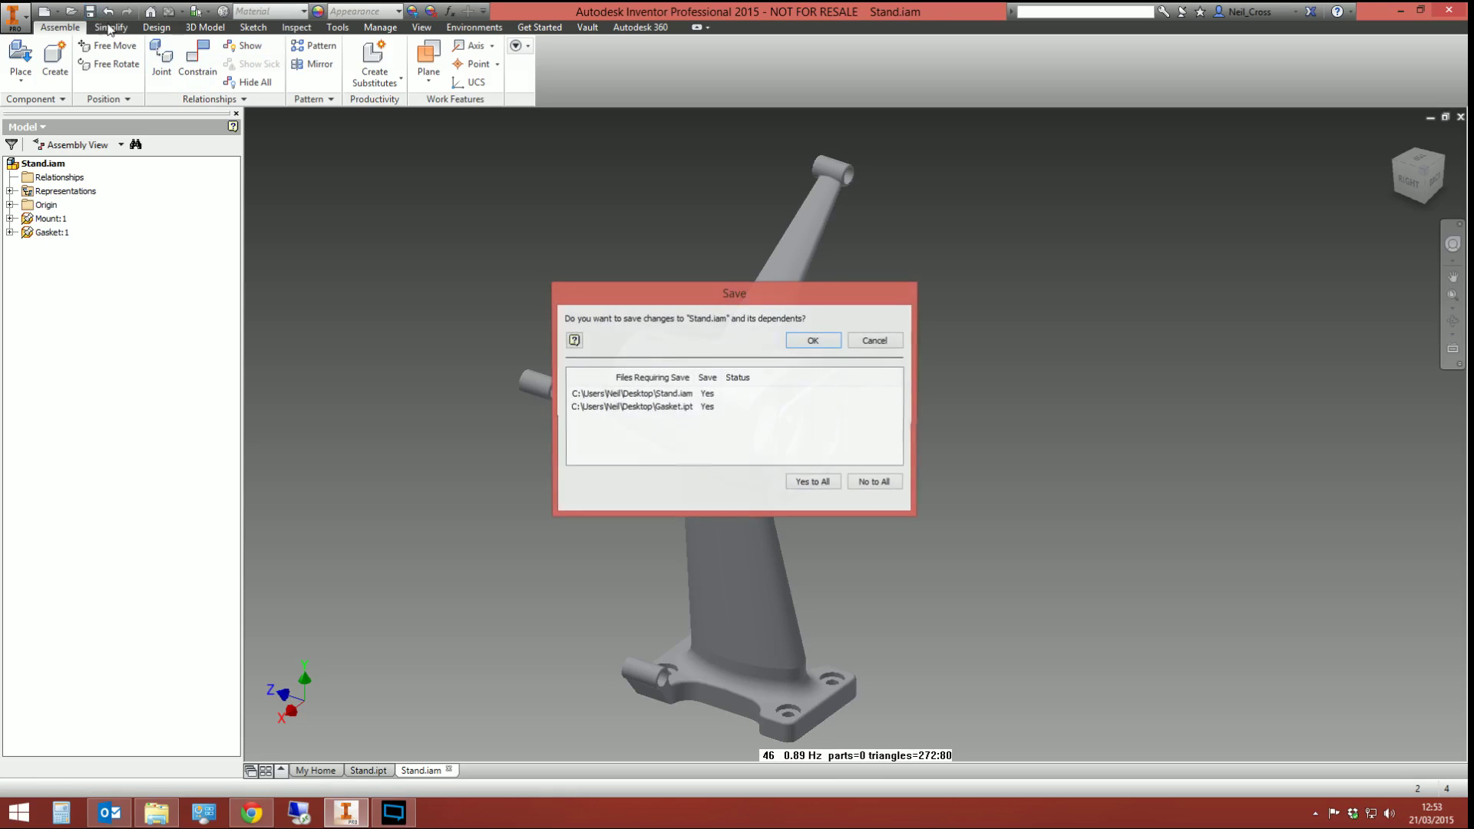
pyautogui.click(810, 343)
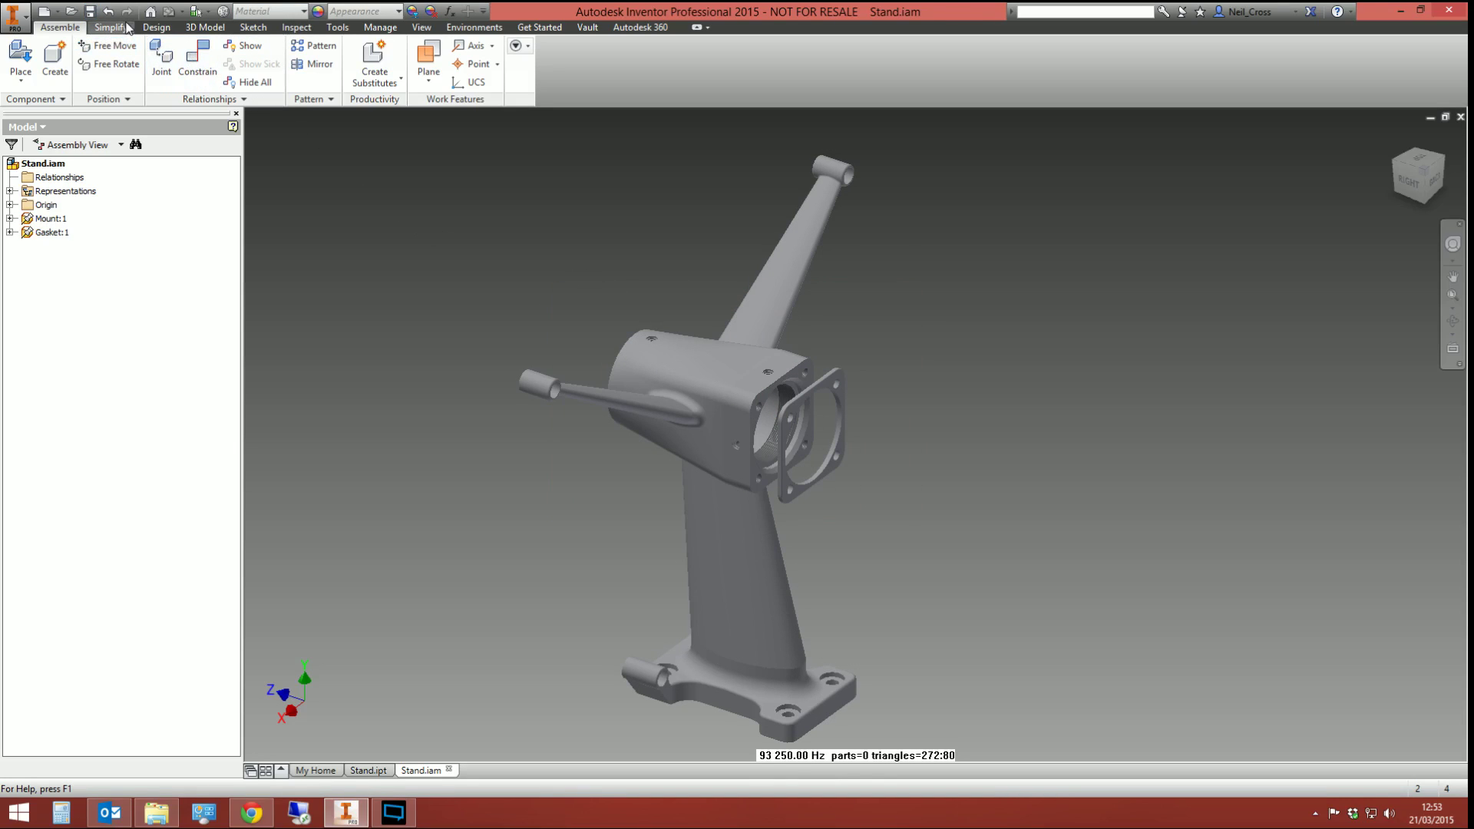
# Step: Open the Stand.iam bill of materials, enable its Structured view, and check the Mount and Gasket entries
pyautogui.click(380, 27)
pyautogui.click(156, 73)
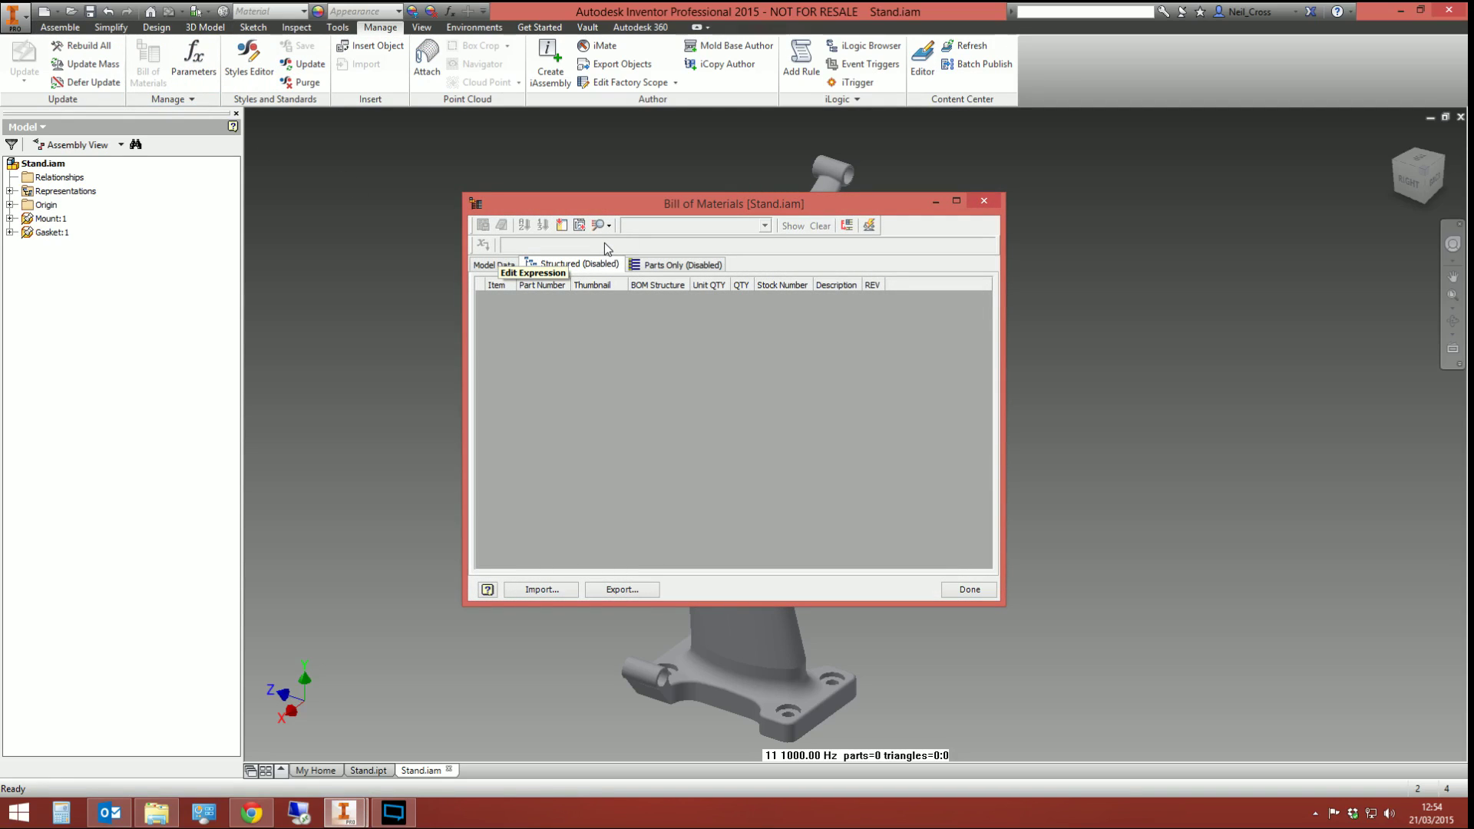
pyautogui.rightClick(578, 266)
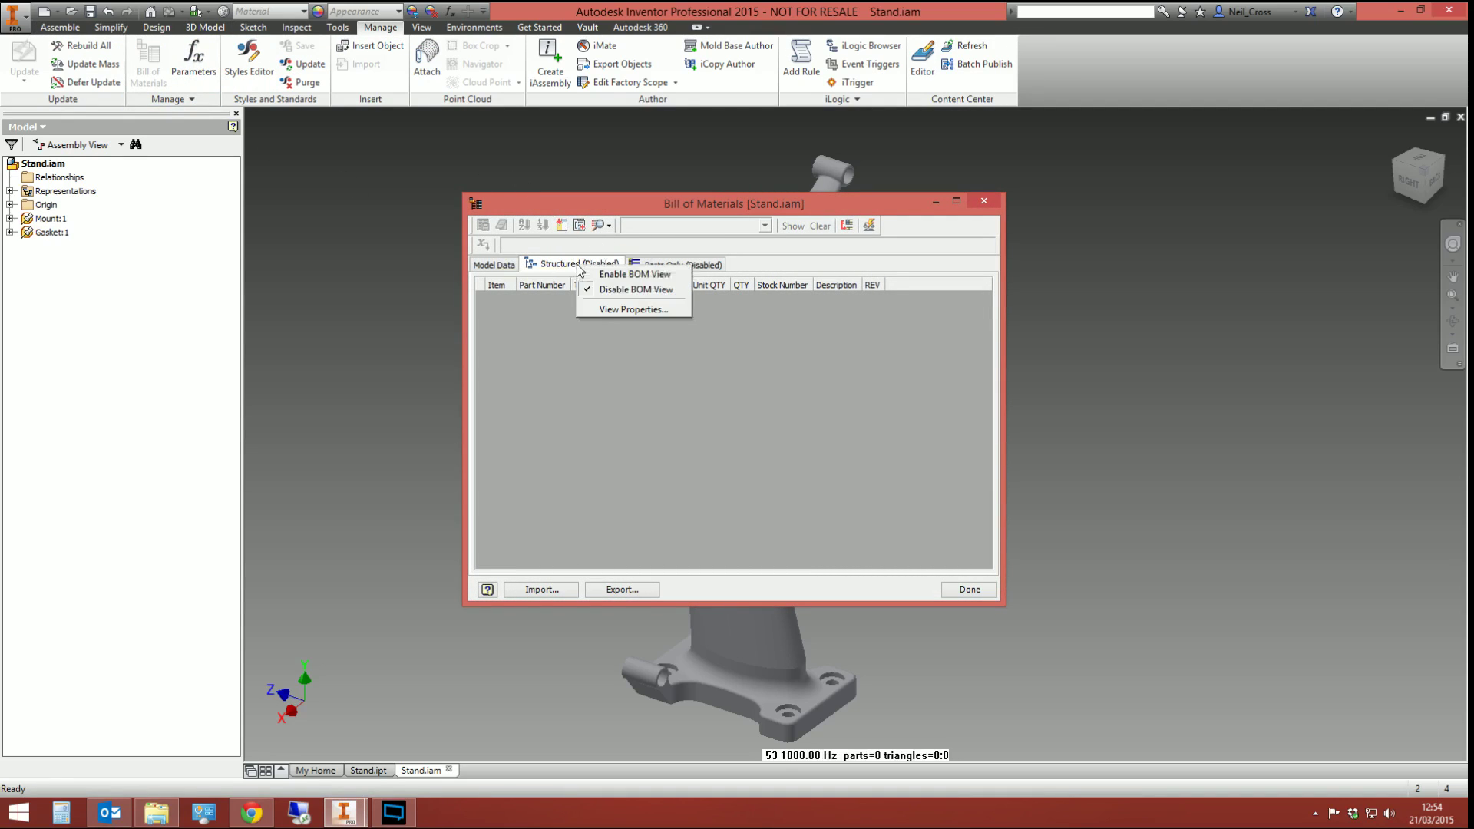
pyautogui.click(634, 274)
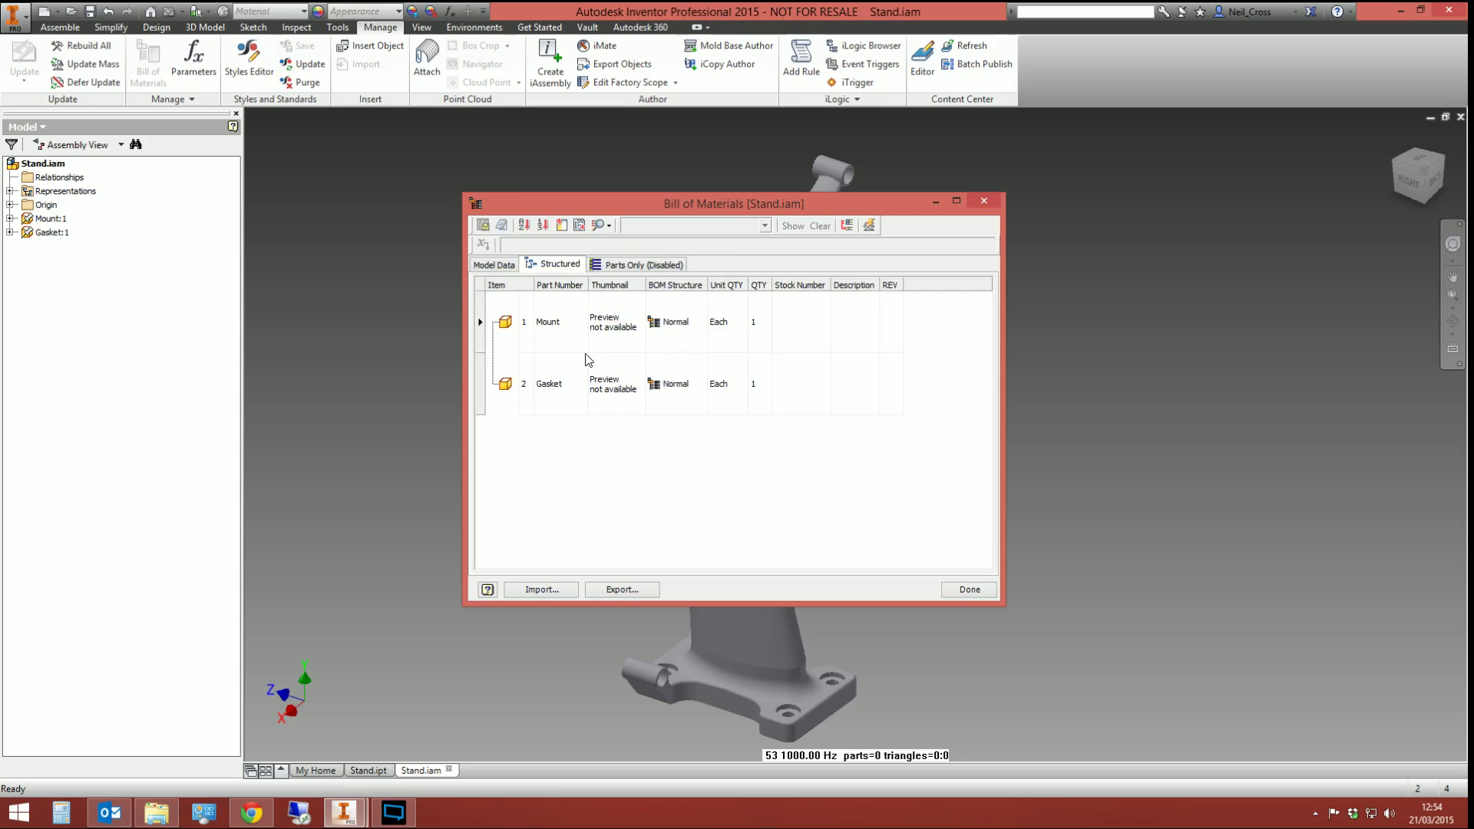
pyautogui.click(542, 337)
pyautogui.click(545, 399)
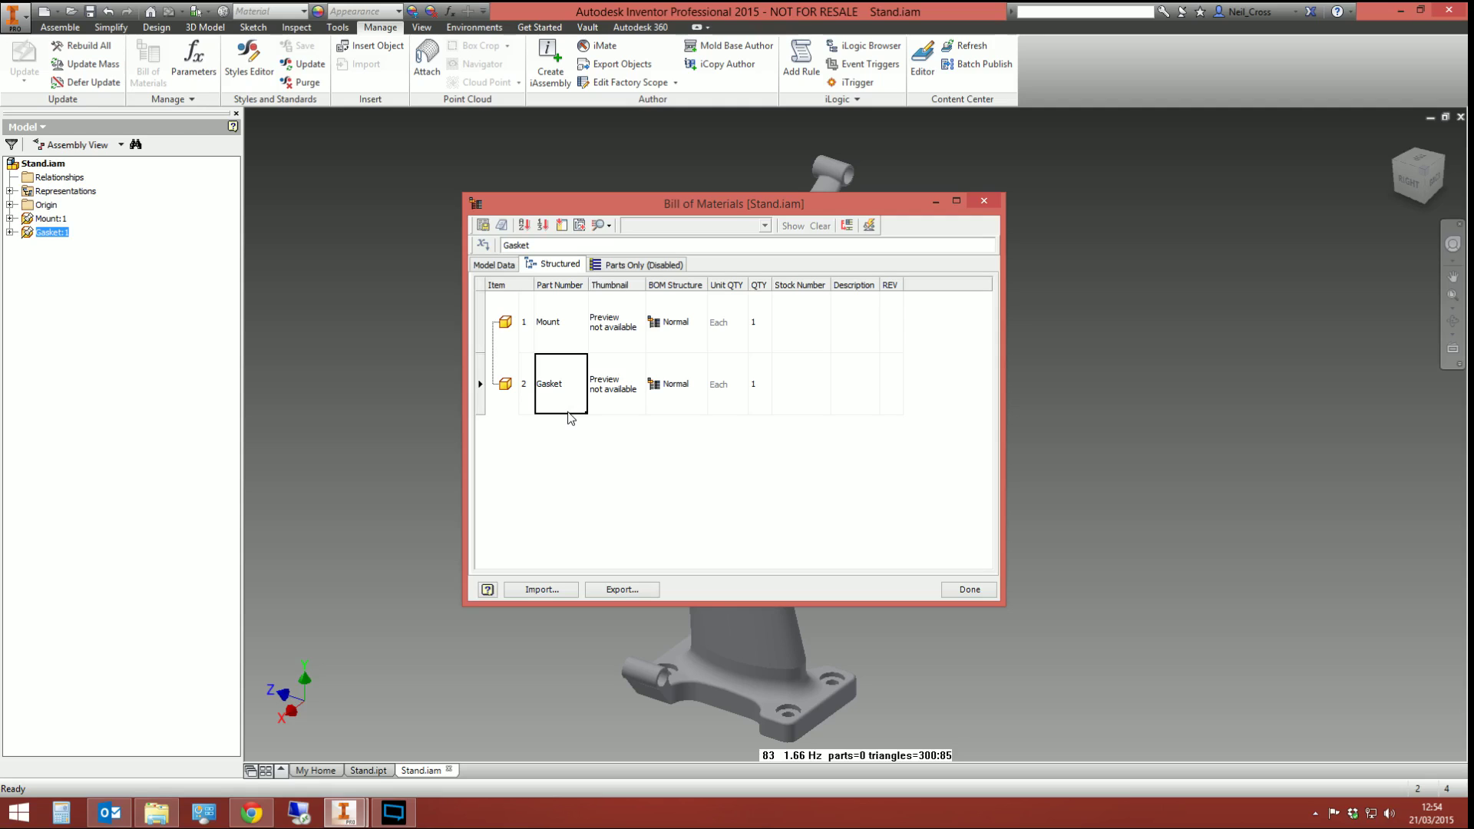
pyautogui.click(970, 589)
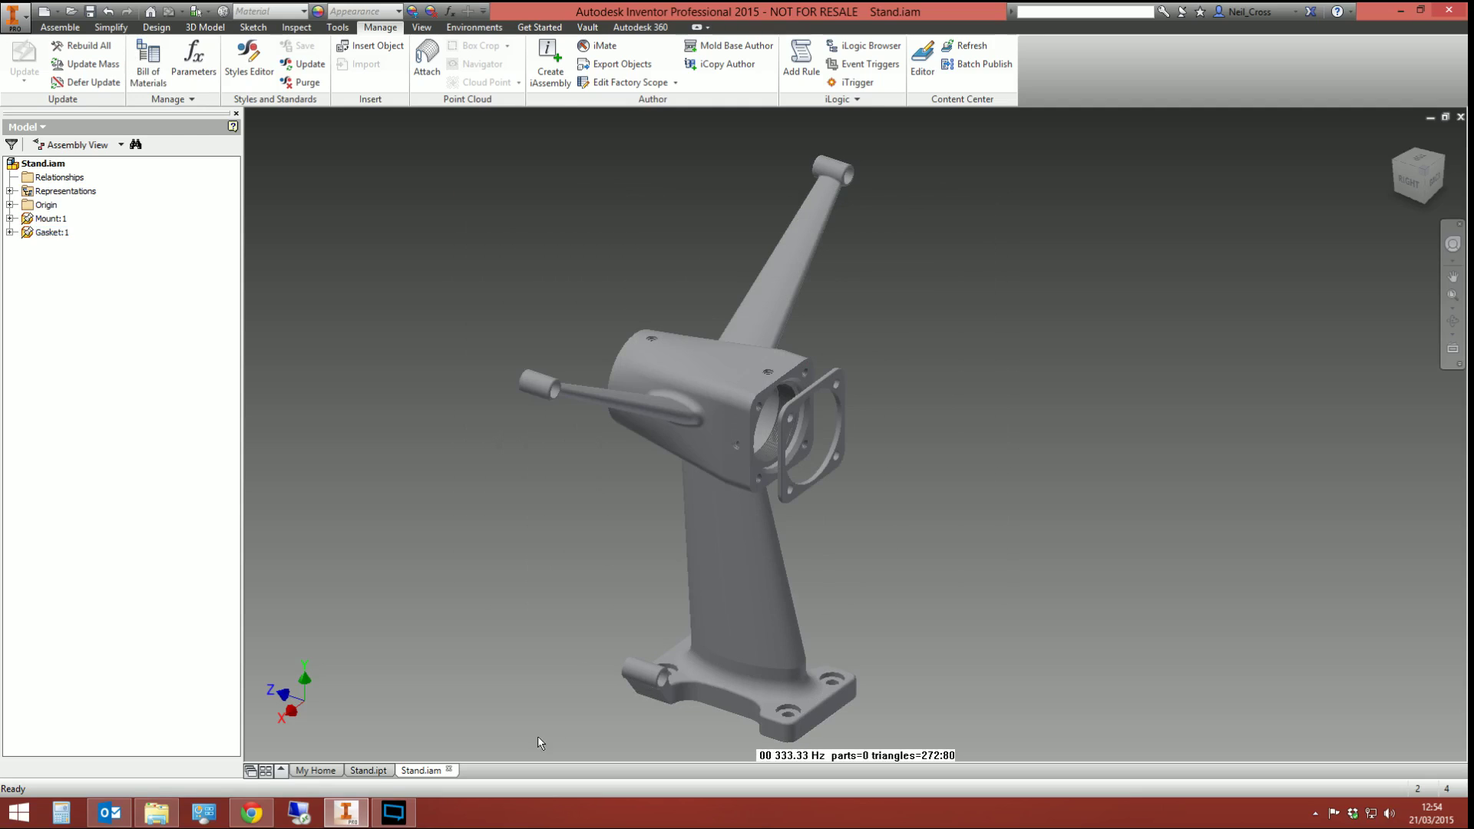
# Step: Switch to Stand.ipt and examine the mounting base at the foot of the stand
pyautogui.click(377, 769)
pyautogui.scroll(4, 423, 583)
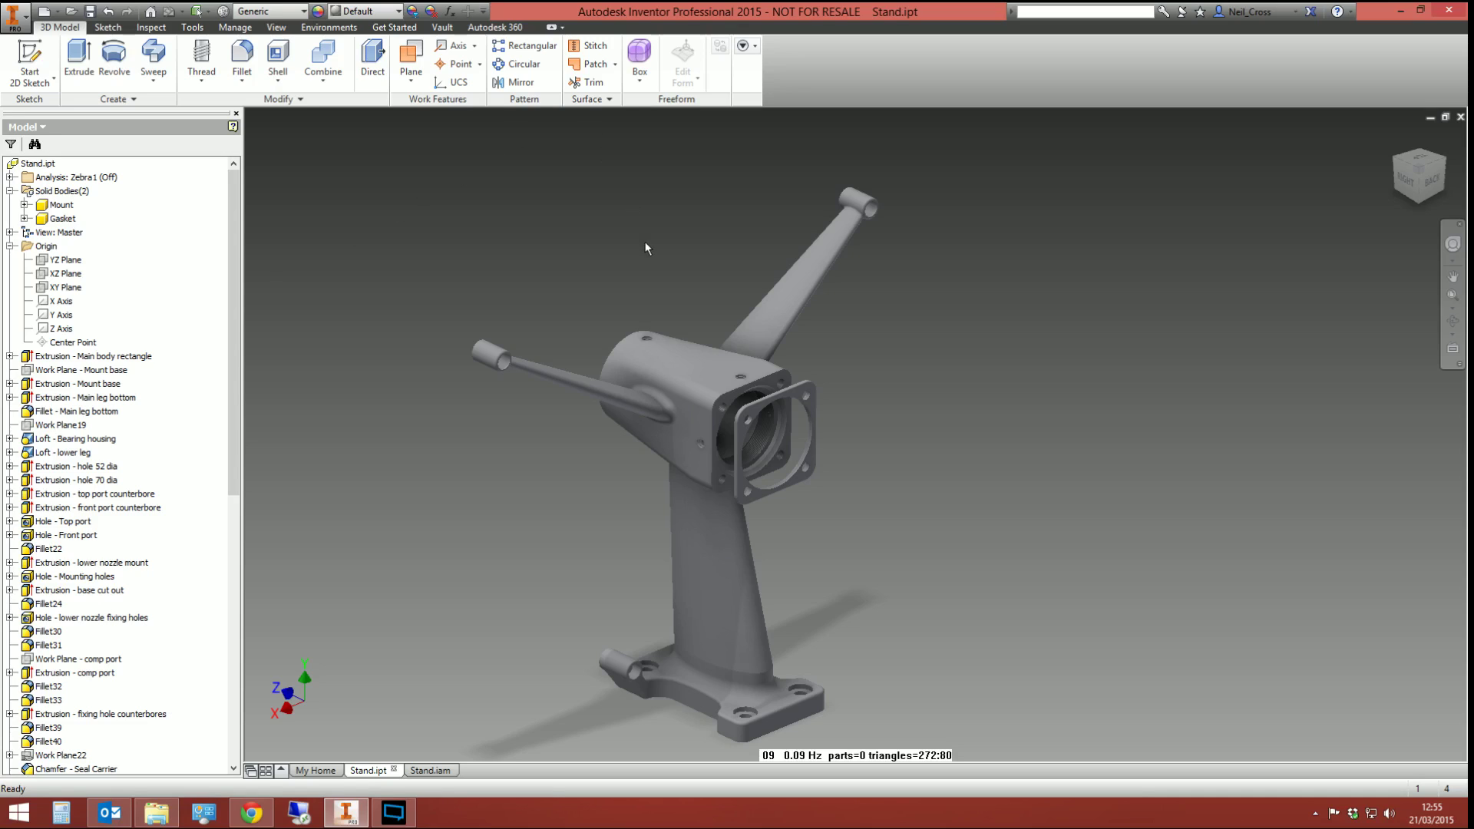
pyautogui.keyDown('shift'); pyautogui.moveTo(650, 233); pyautogui.dragTo(707, 416, button='middle'); pyautogui.keyUp('shift')
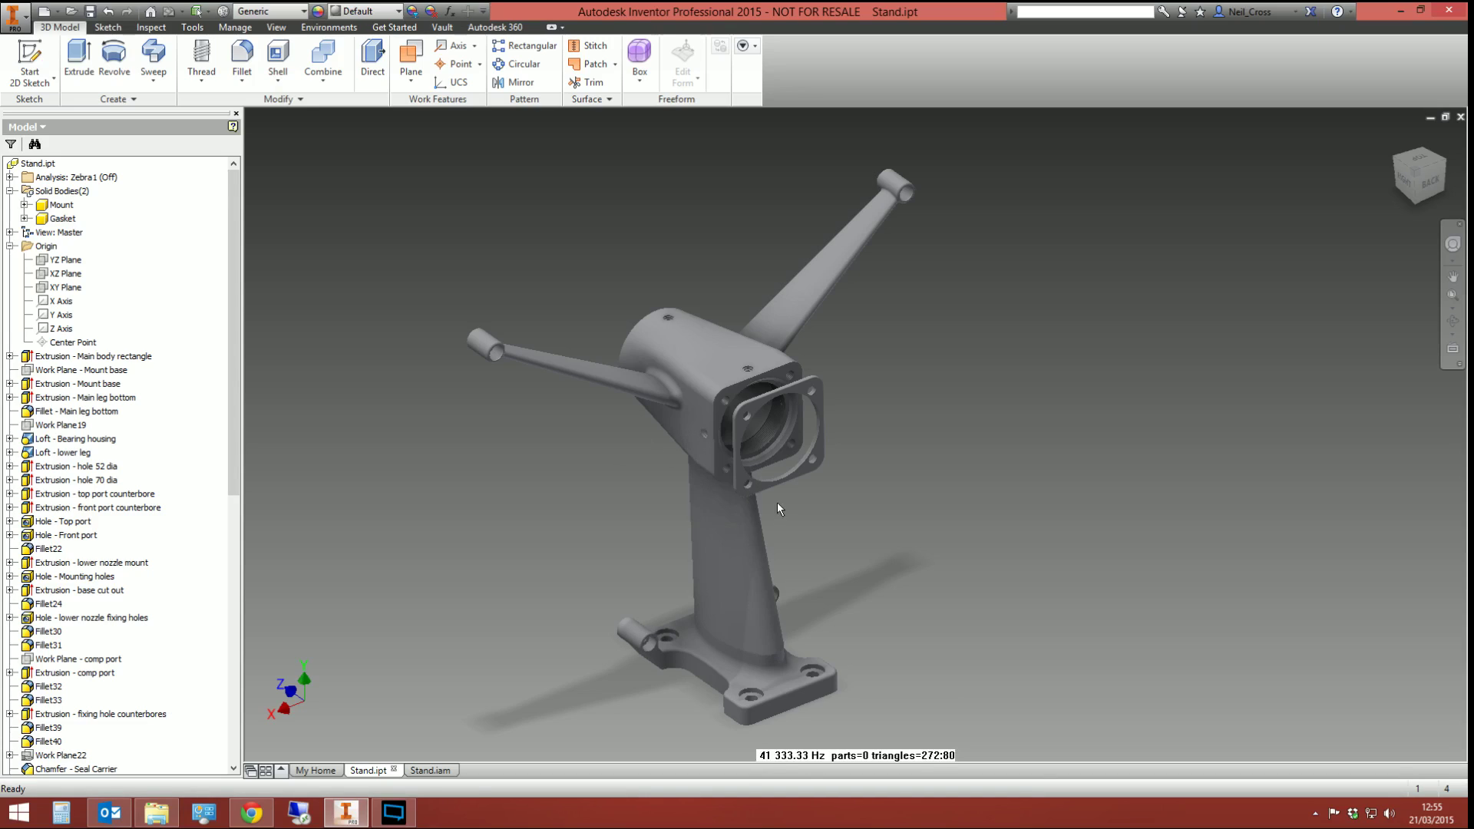
pyautogui.scroll(5, 693, 491)
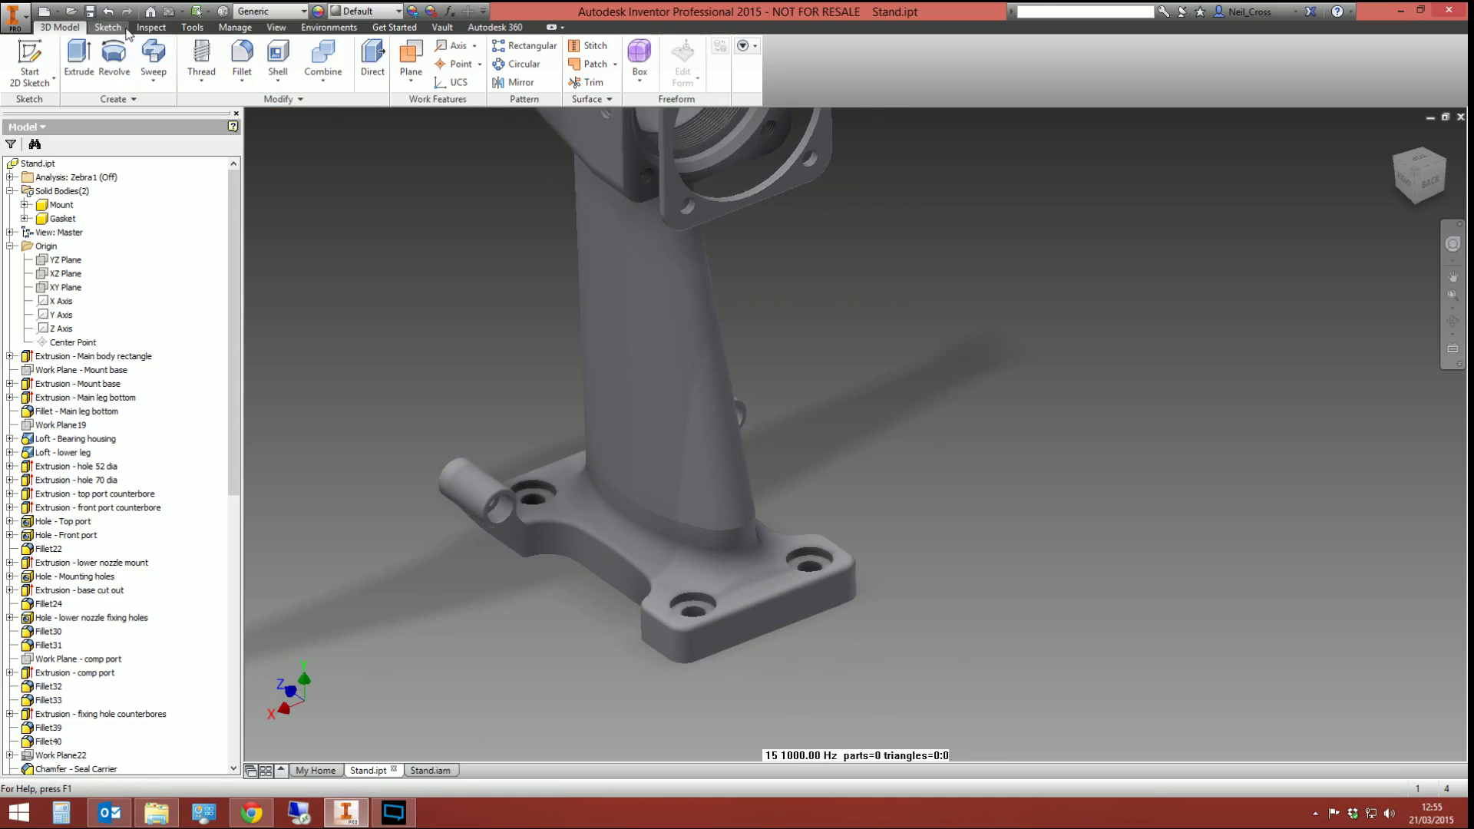
# Step: Try to create a work plane from planar faces on the base beside the nozzle mounts
pyautogui.click(411, 60)
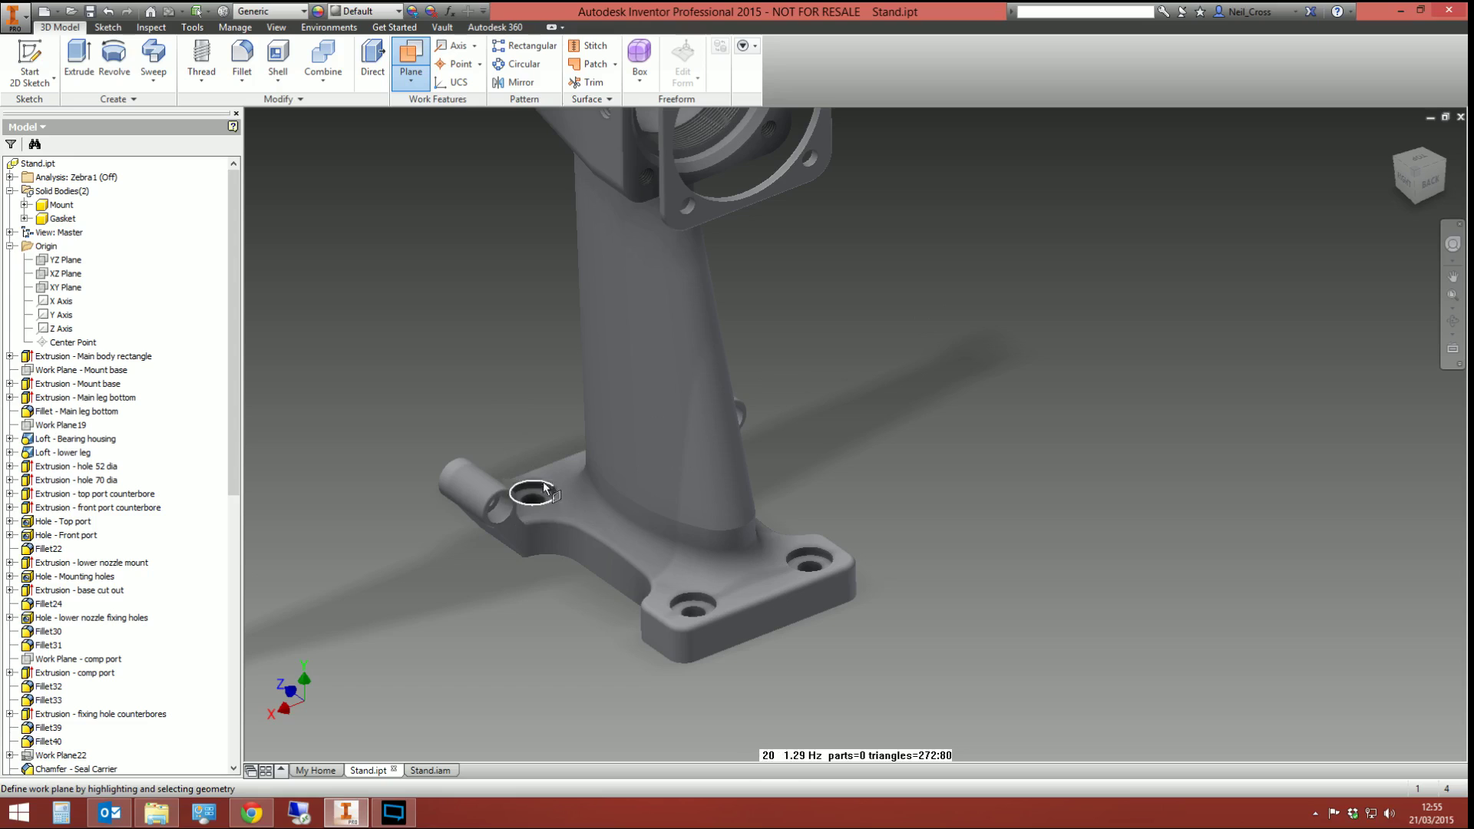
pyautogui.keyDown('shift'); pyautogui.moveTo(557, 506); pyautogui.dragTo(750, 549, button='middle'); pyautogui.keyUp('shift')
pyautogui.scroll(-5, 750, 549)
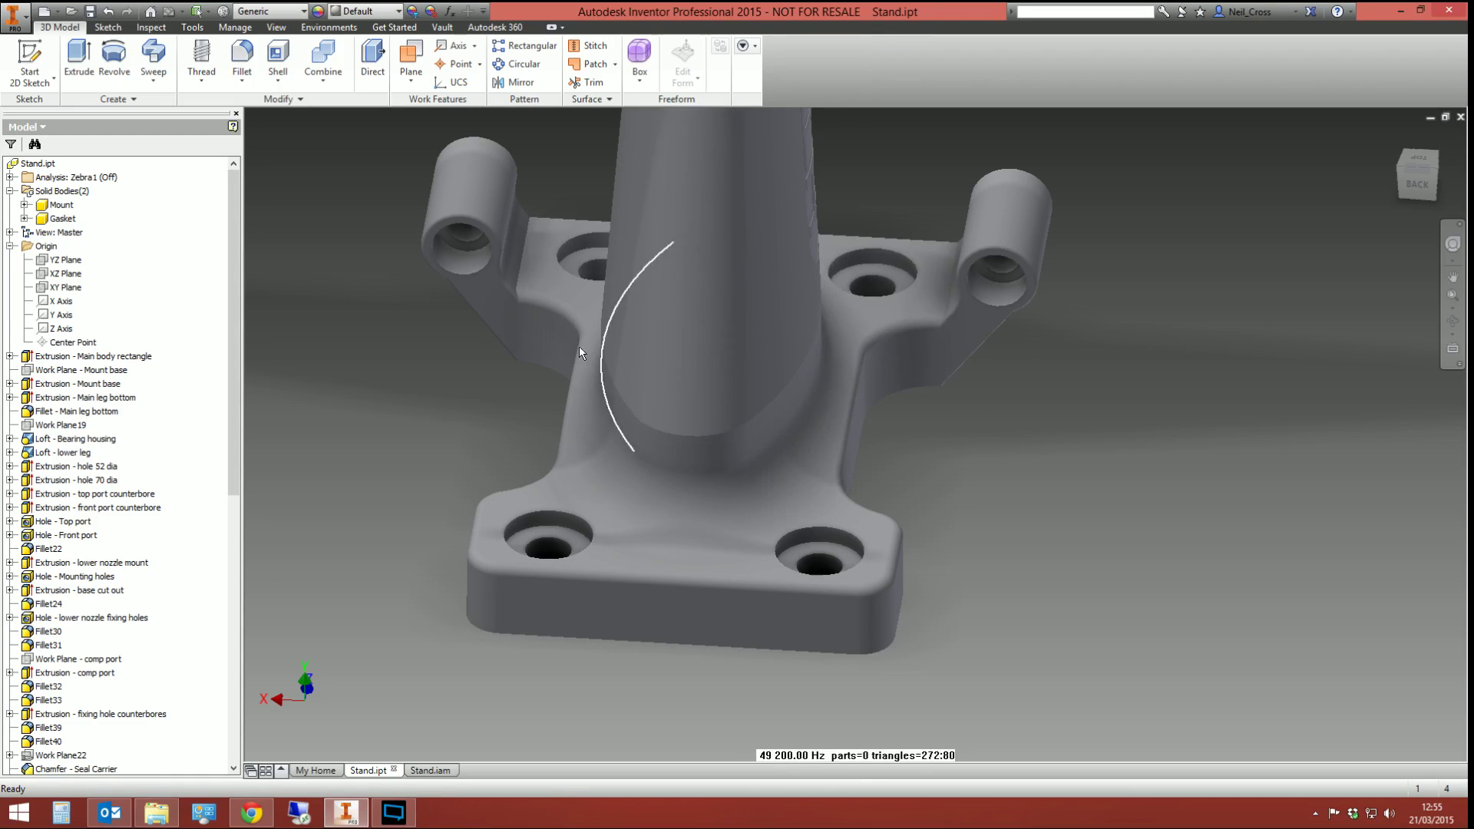
pyautogui.click(411, 56)
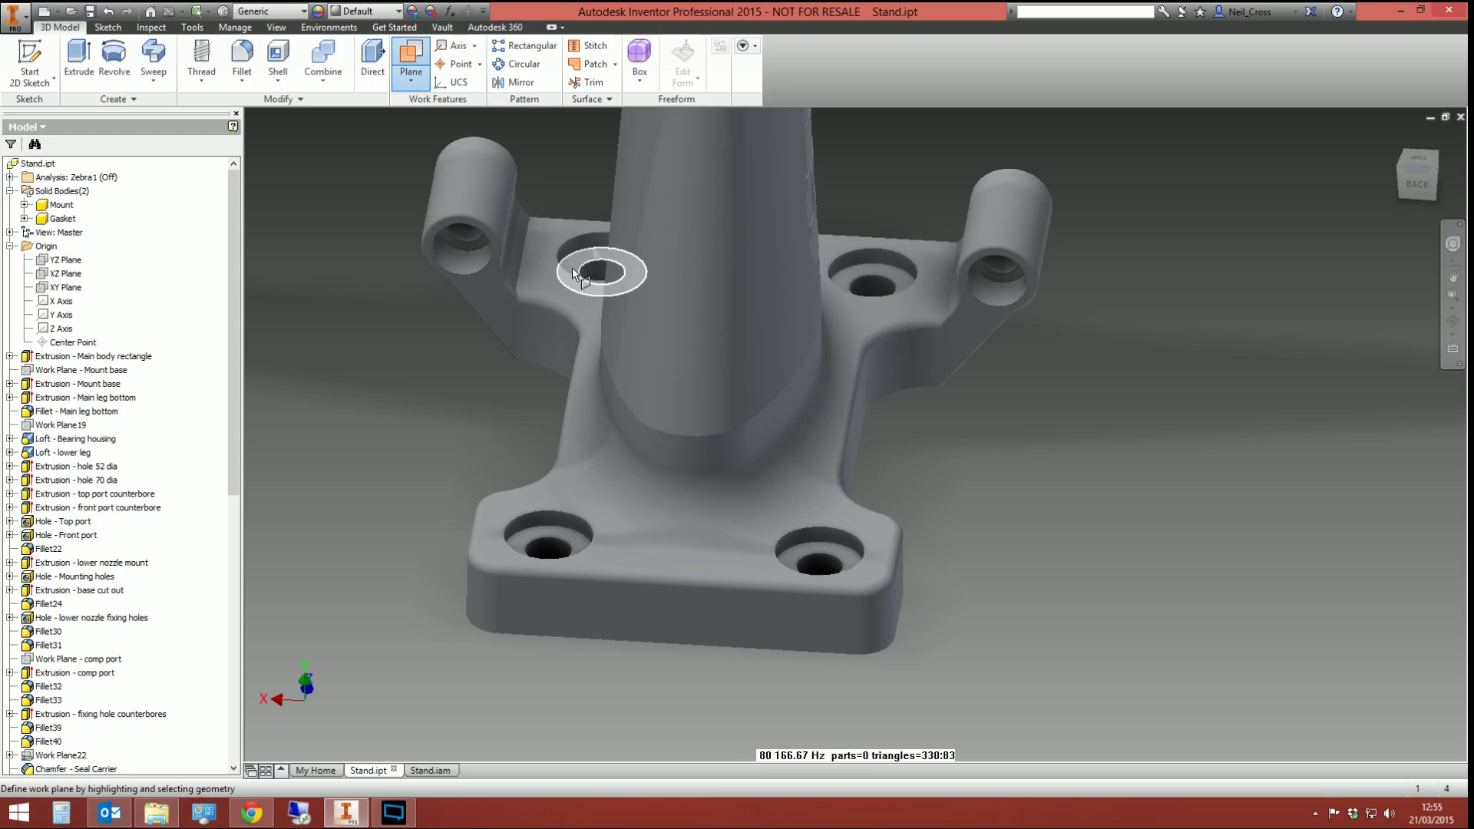
pyautogui.click(545, 265)
pyautogui.rightClick(495, 365)
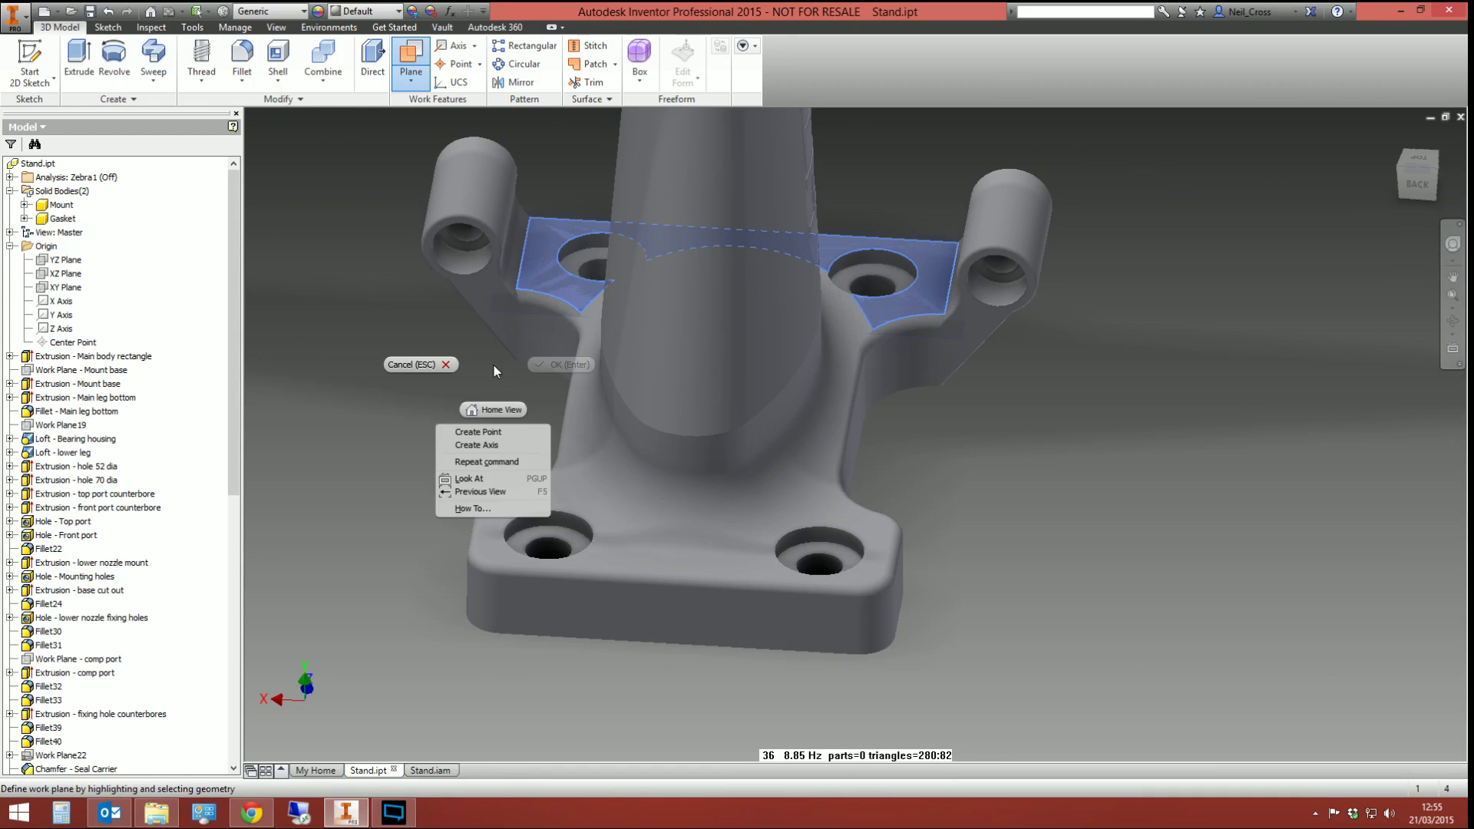
pyautogui.click(522, 323)
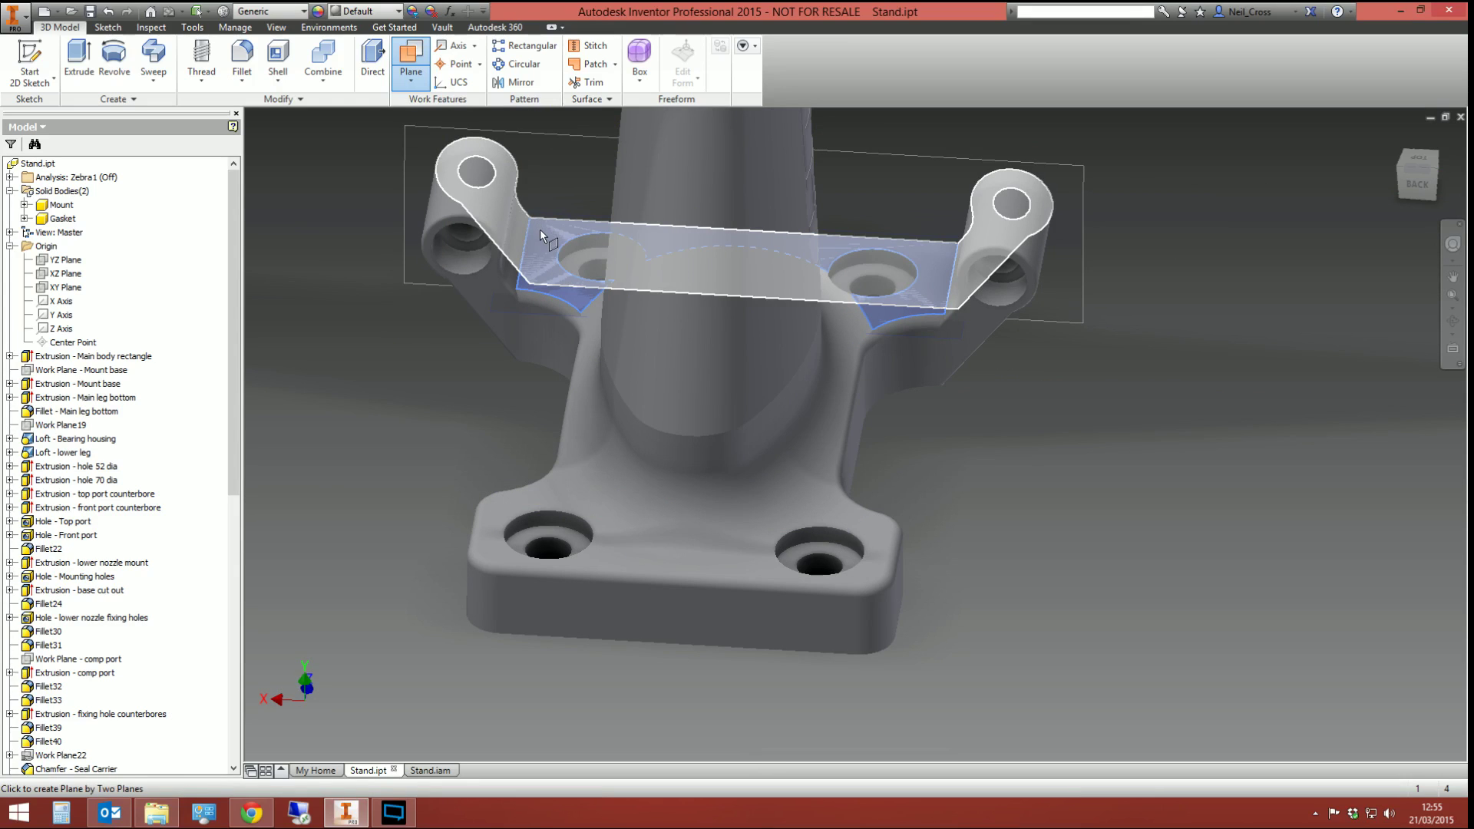
pyautogui.click(542, 237)
pyautogui.press('F6')
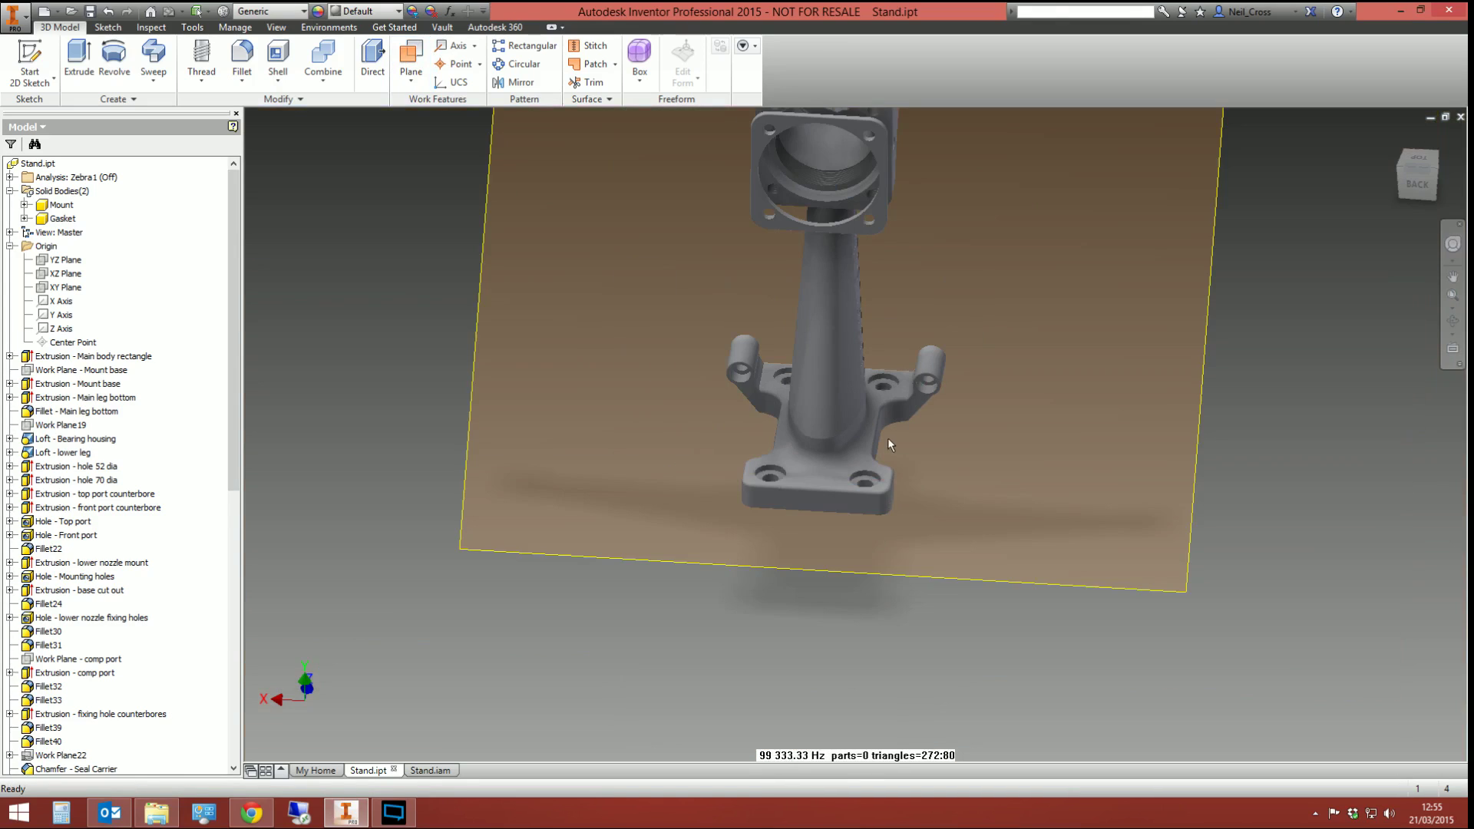
pyautogui.keyDown('shift'); pyautogui.moveTo(887, 442); pyautogui.dragTo(822, 527, button='middle'); pyautogui.keyUp('shift')
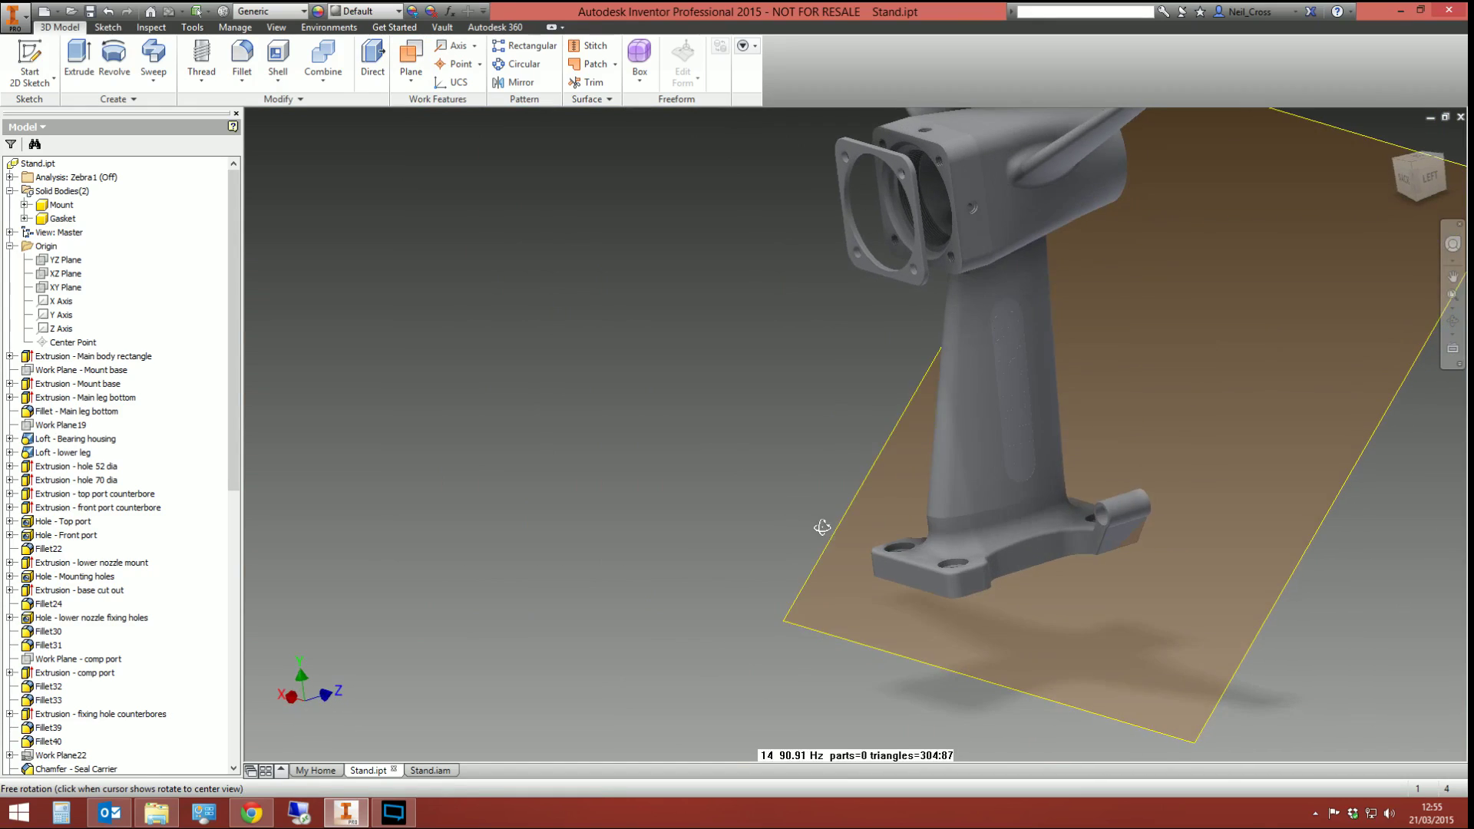
pyautogui.click(746, 536)
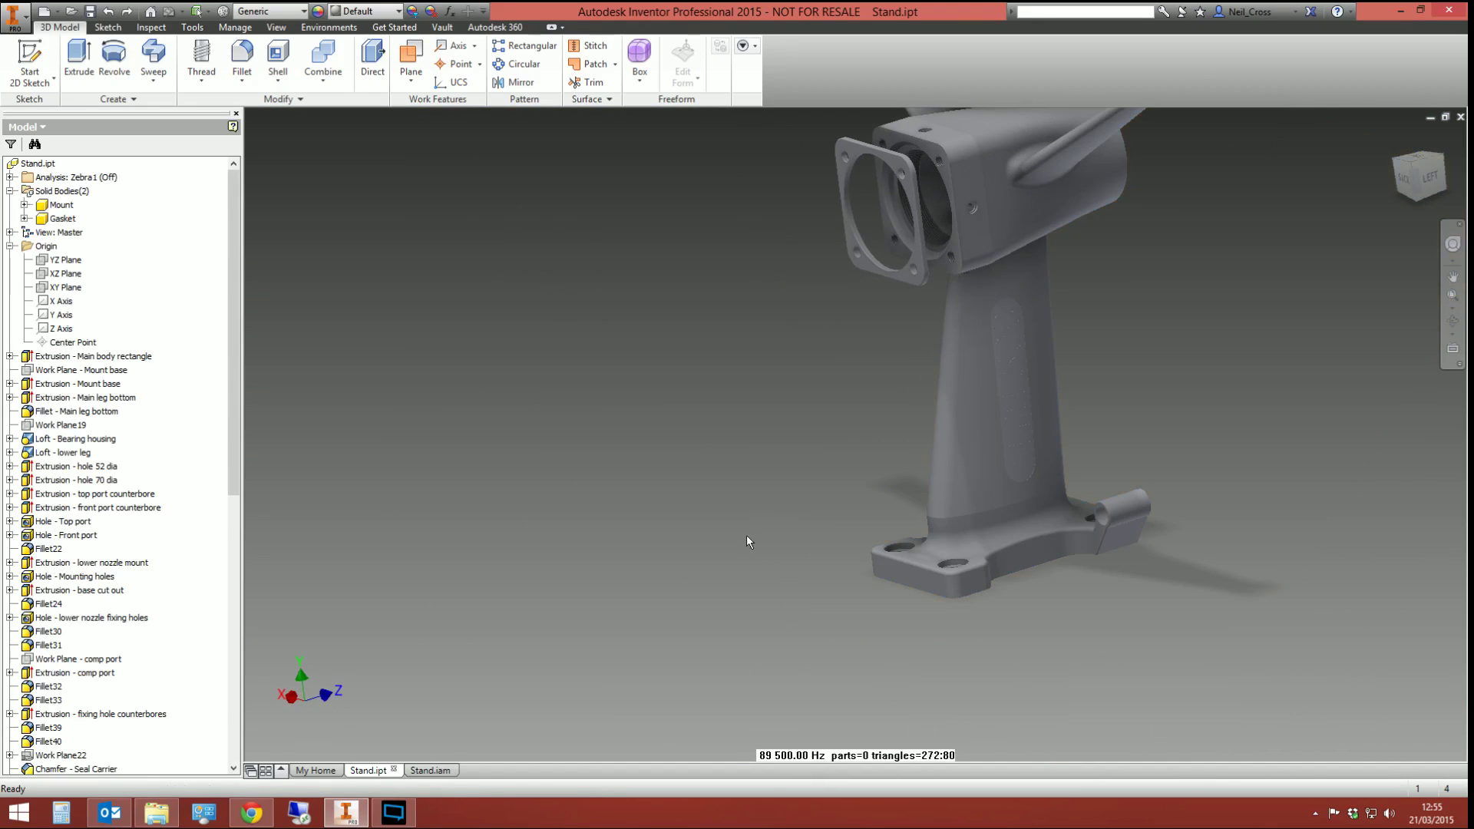
# Step: Create a work plane on the base's flat upper face around the two mounting holes at the gasket end
pyautogui.click(412, 69)
pyautogui.scroll(-6, 844, 529)
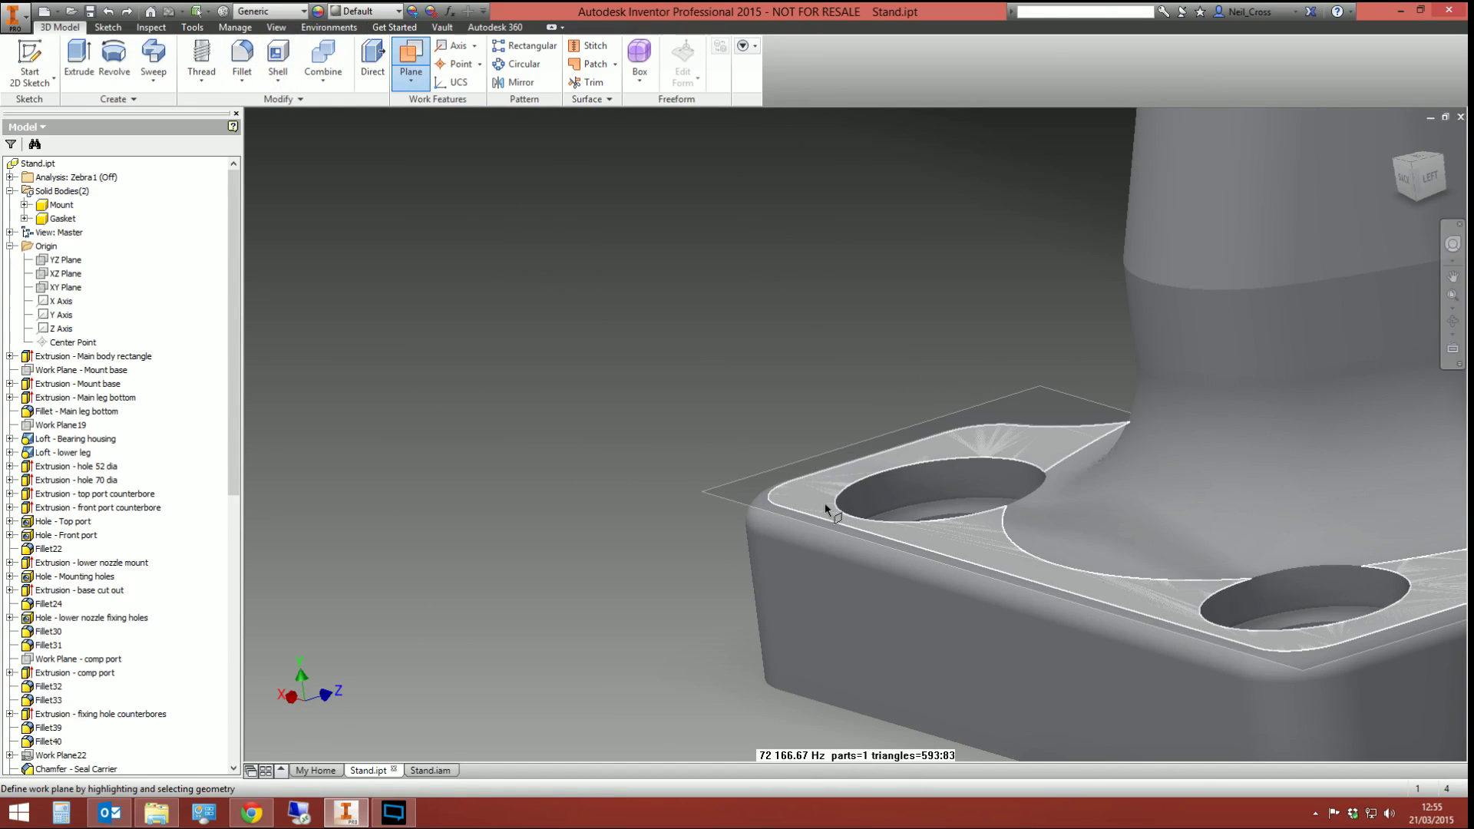
pyautogui.click(824, 504)
pyautogui.click(1180, 424)
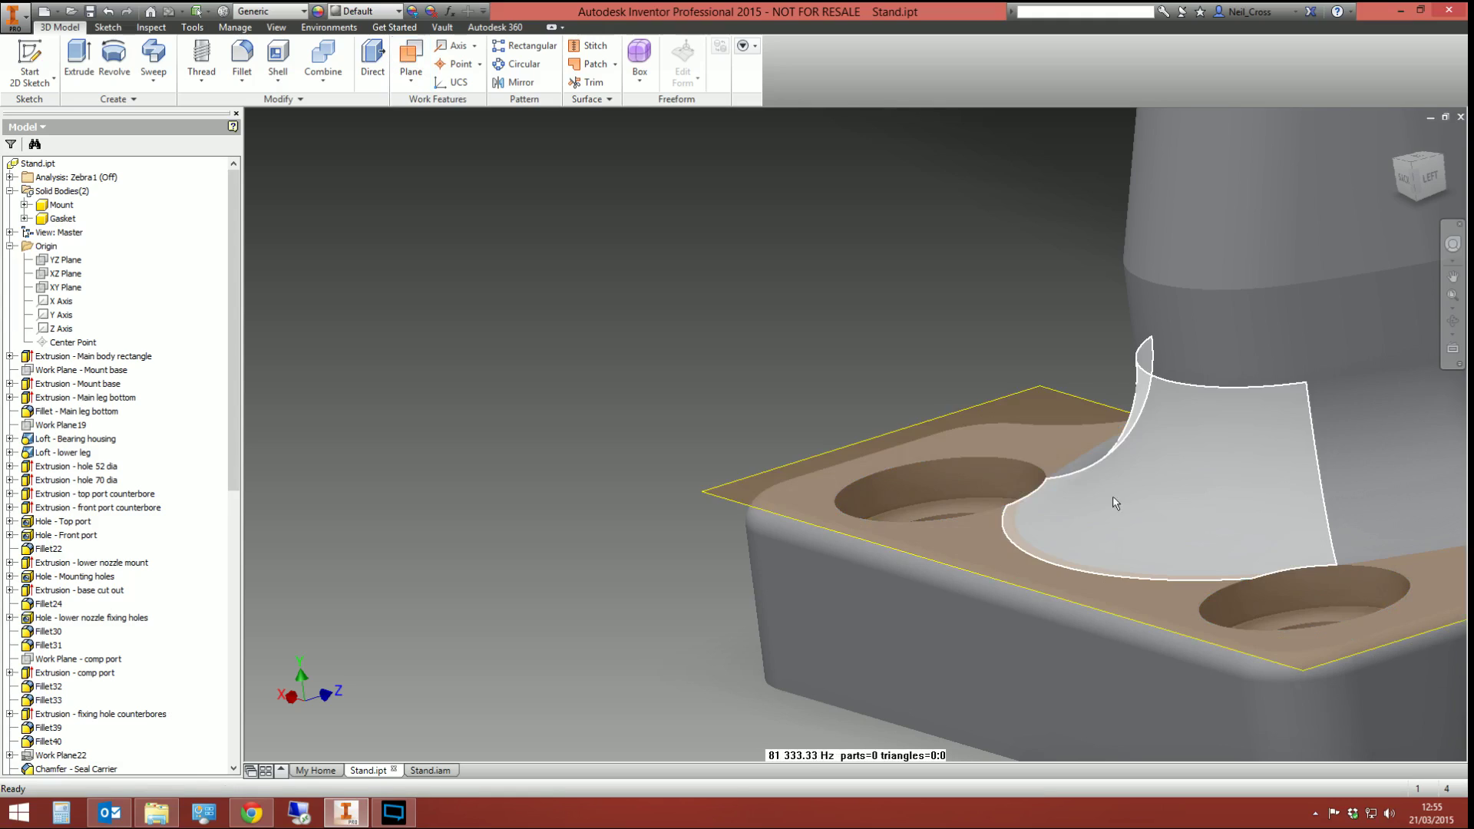
pyautogui.scroll(8, 1114, 503)
pyautogui.keyDown('shift'); pyautogui.moveTo(1115, 503); pyautogui.dragTo(923, 494, button='middle'); pyautogui.keyUp('shift')
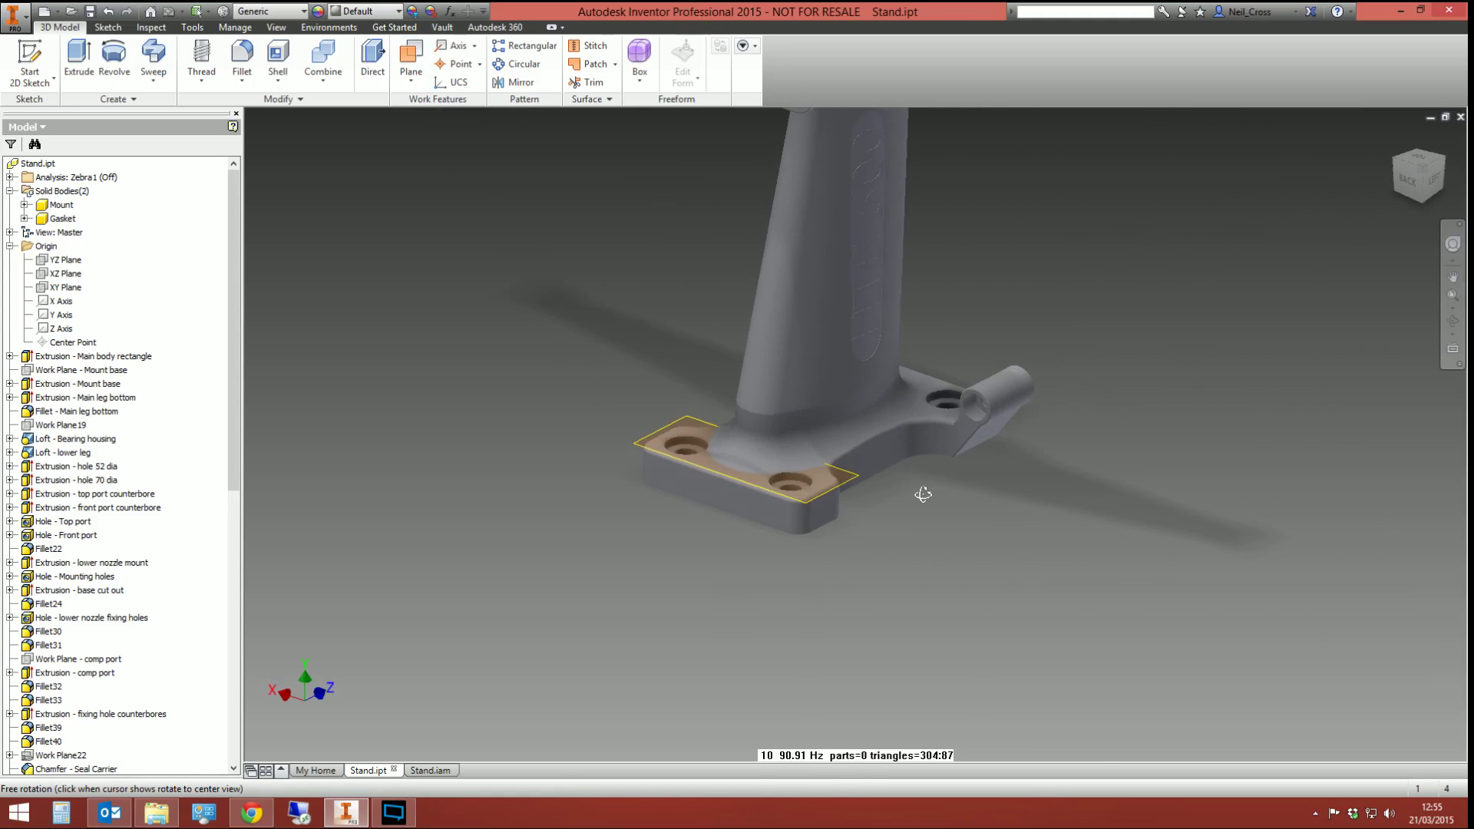
# Step: Split the Mount body into two solids with Split Solid, using the new work plane on the base as the split tool
pyautogui.click(327, 87)
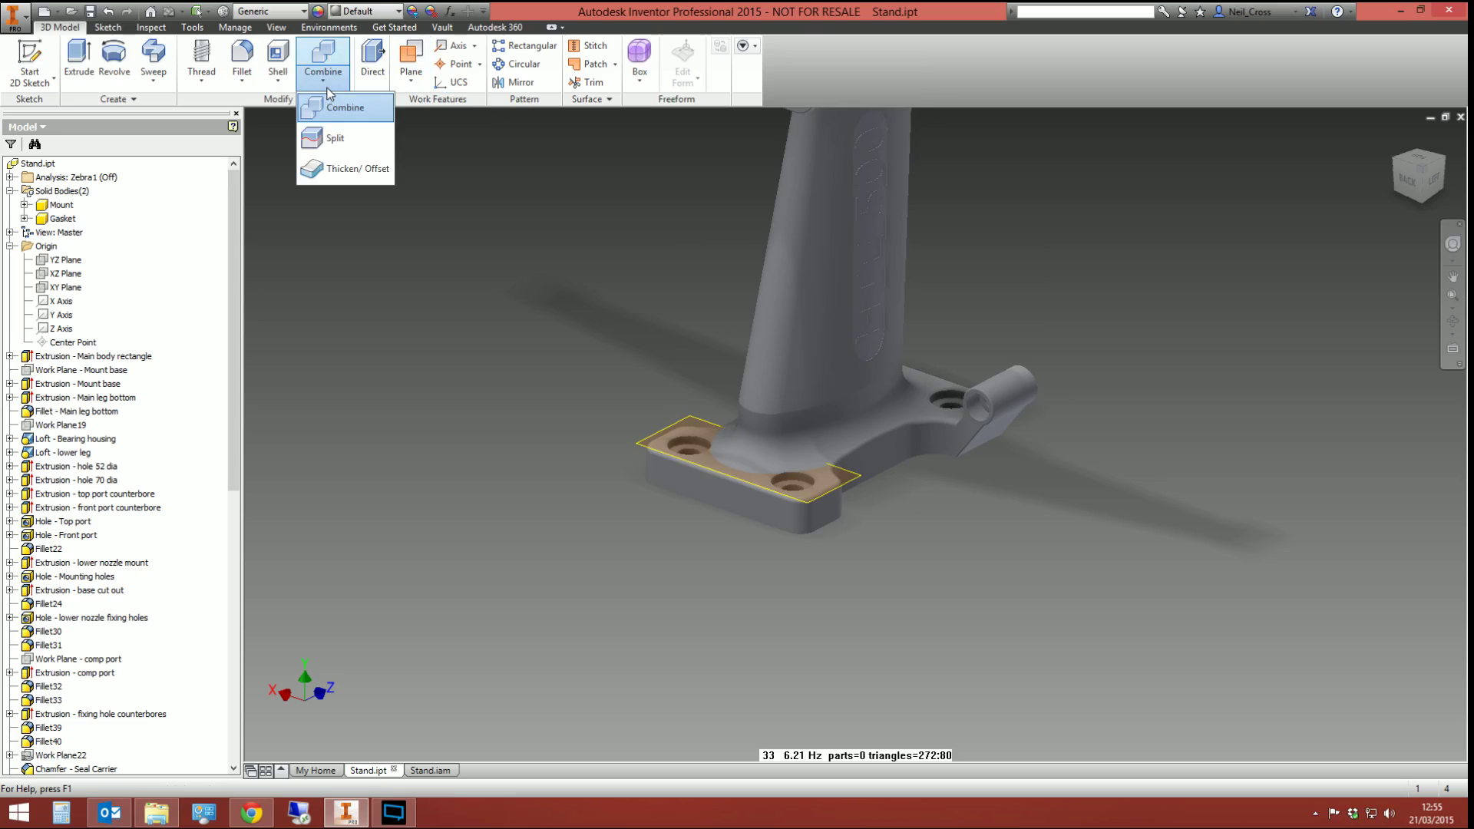
pyautogui.click(335, 138)
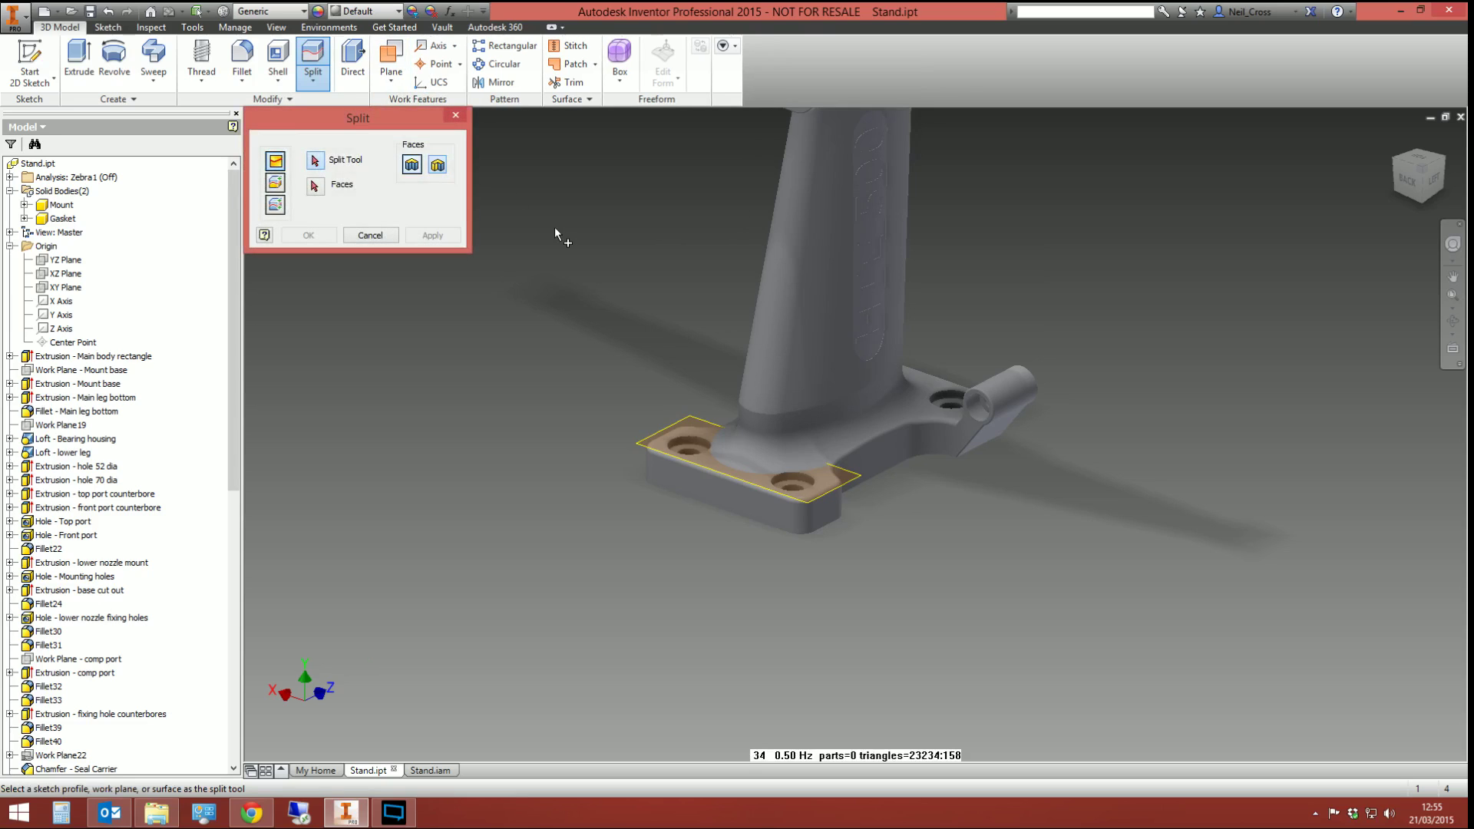
pyautogui.click(276, 204)
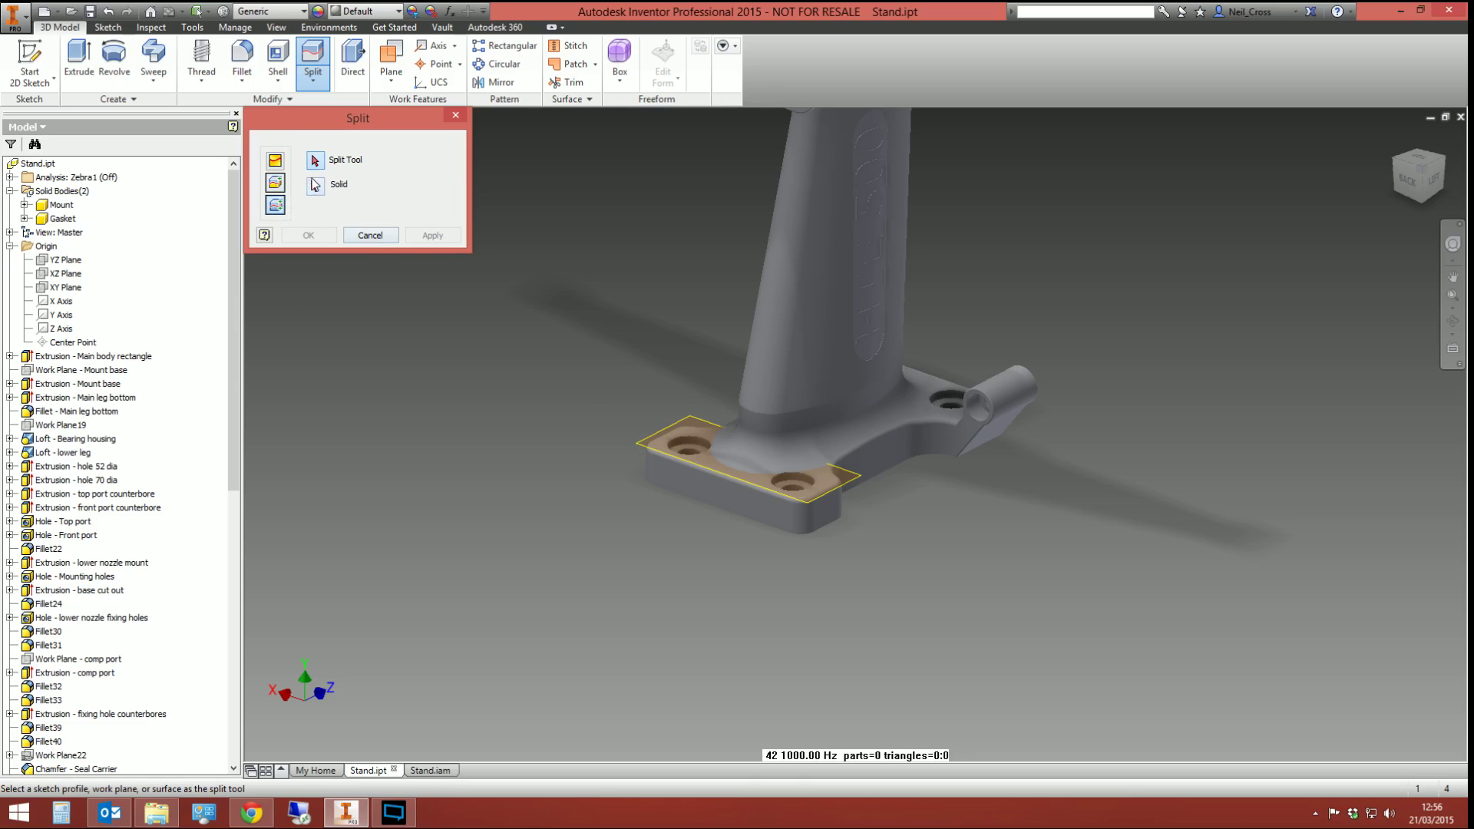
pyautogui.click(752, 460)
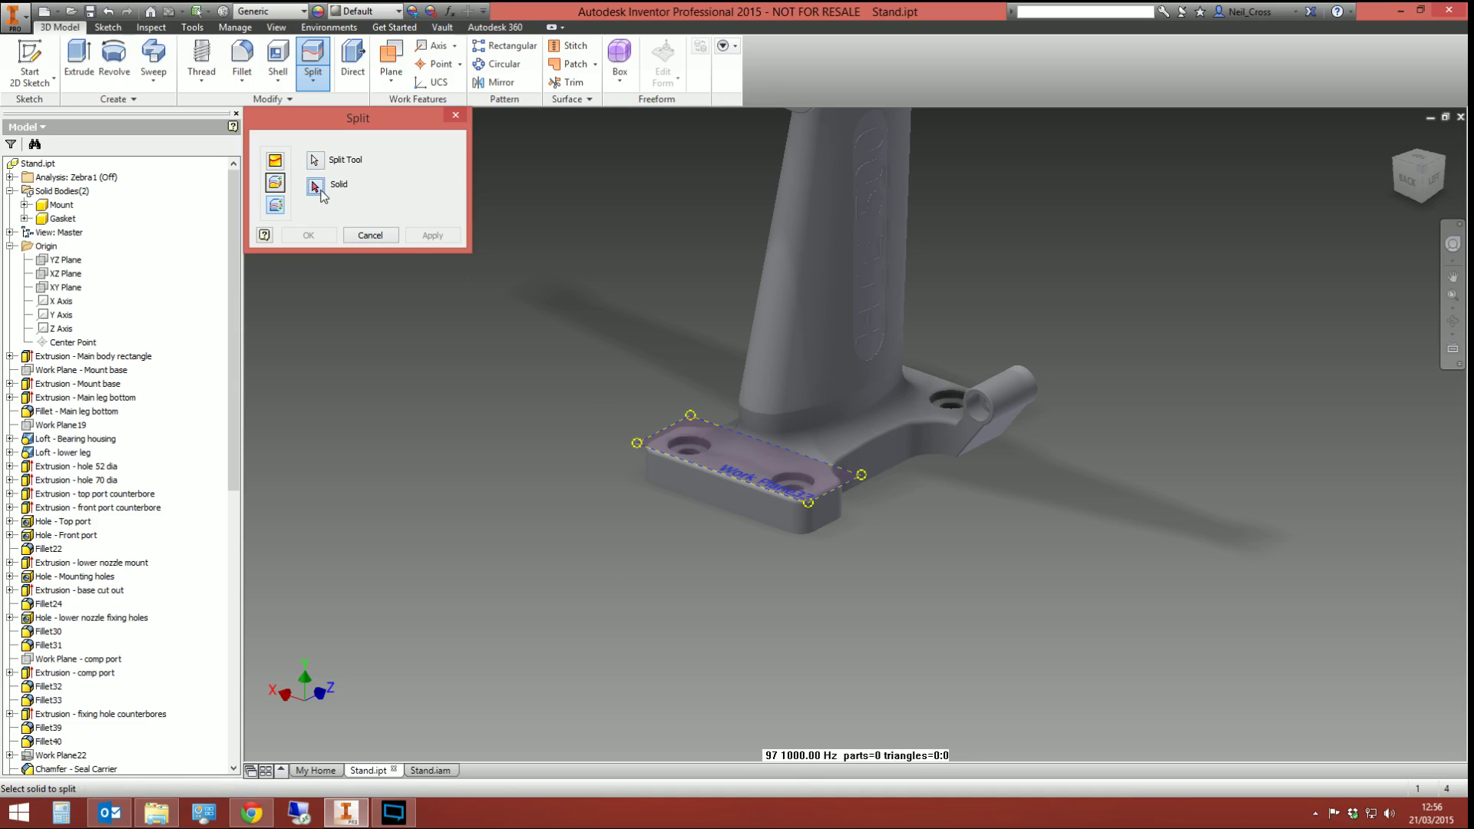
pyautogui.click(753, 393)
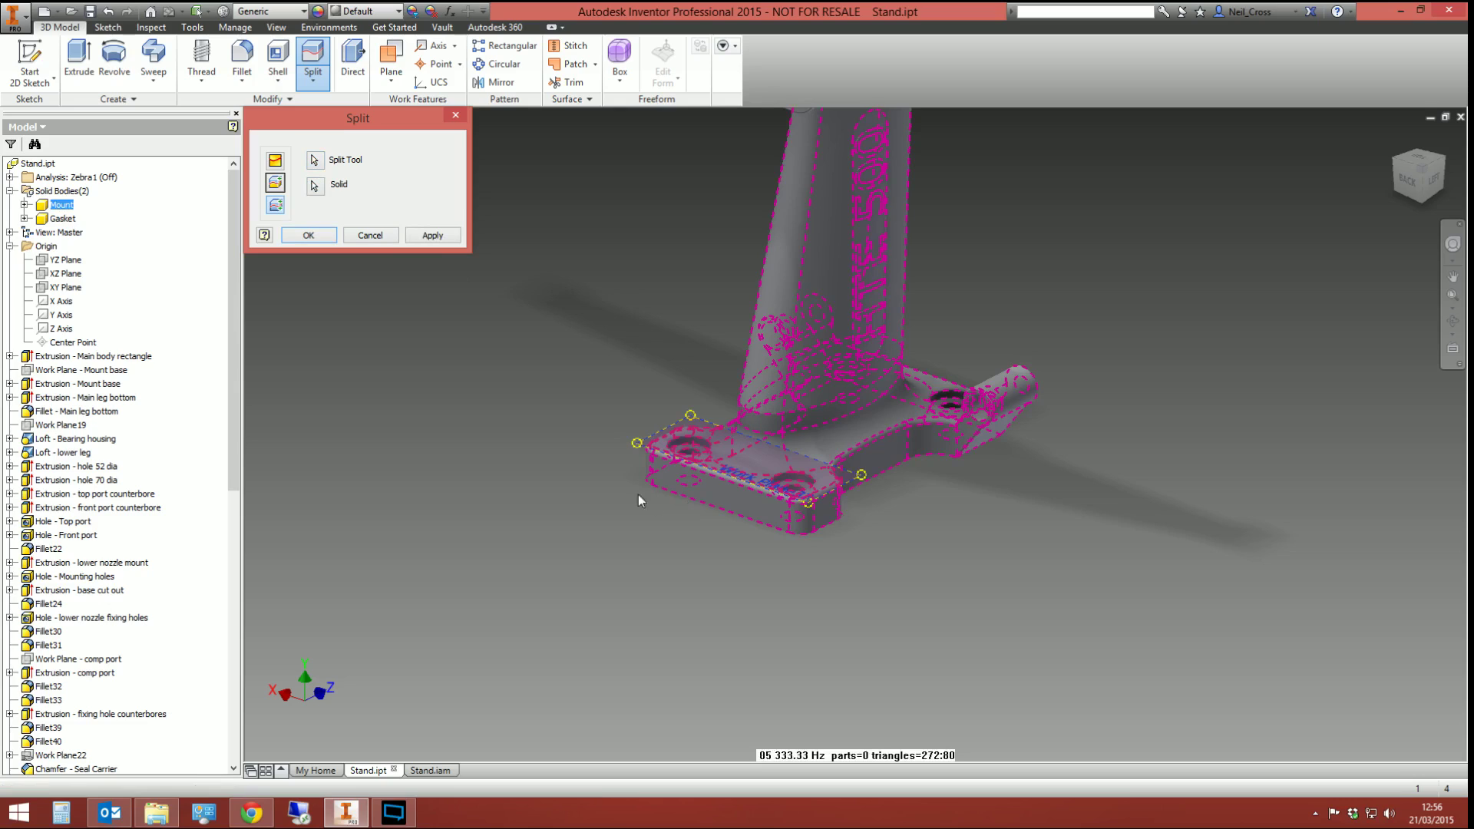
pyautogui.click(405, 235)
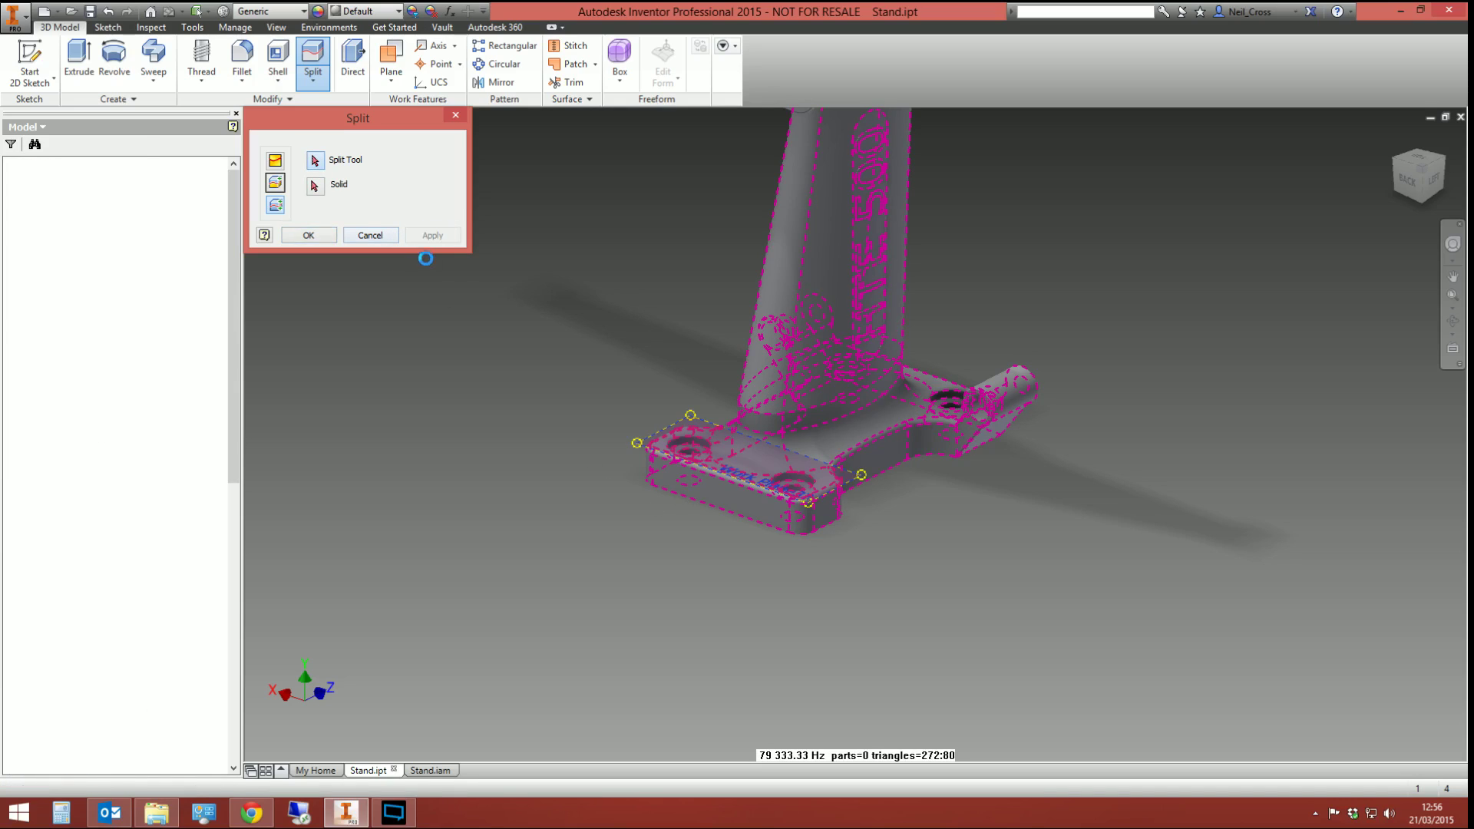
pyautogui.click(372, 235)
# Step: Examine the two bodies split at the work plane, highlighting Solid5 and Solid6 to check which geometry belongs to each
pyautogui.click(762, 490)
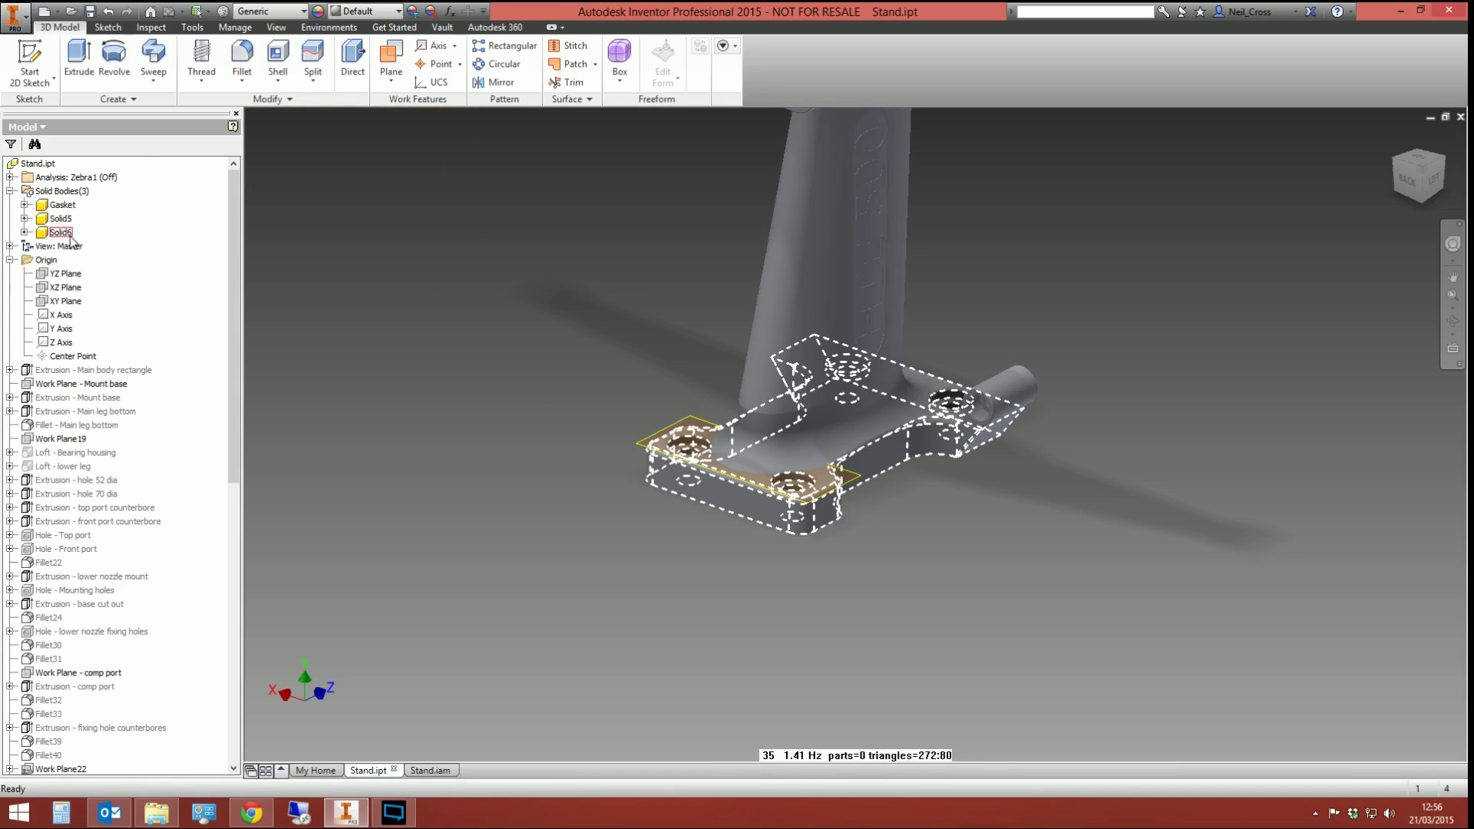
pyautogui.press('F4')
pyautogui.moveTo(762, 490); pyautogui.dragTo(929, 443)
pyautogui.scroll(-5, 422, 489)
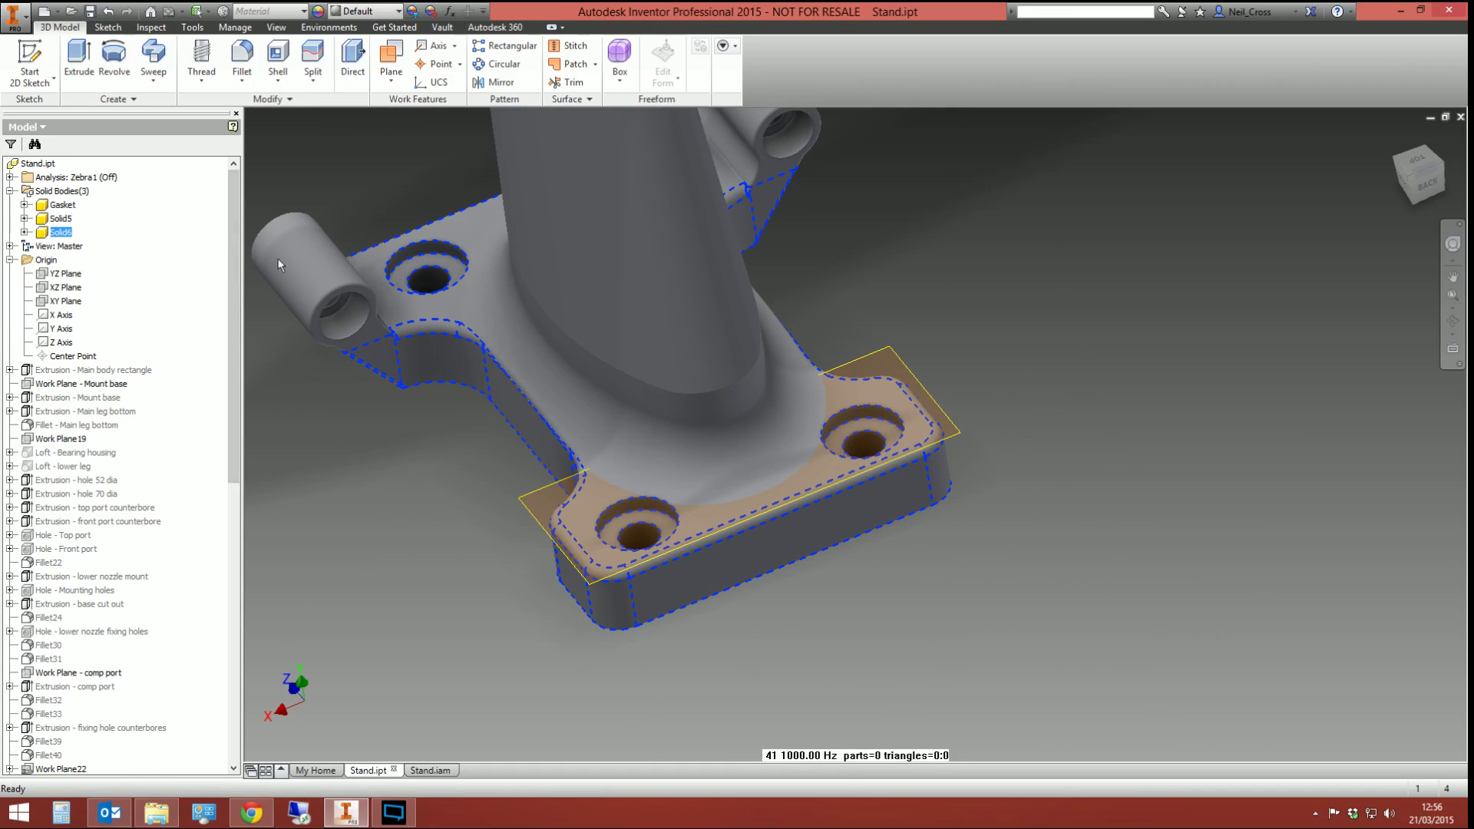
pyautogui.keyDown('shift'); pyautogui.moveTo(660, 422); pyautogui.dragTo(697, 440, button='middle'); pyautogui.keyUp('shift')
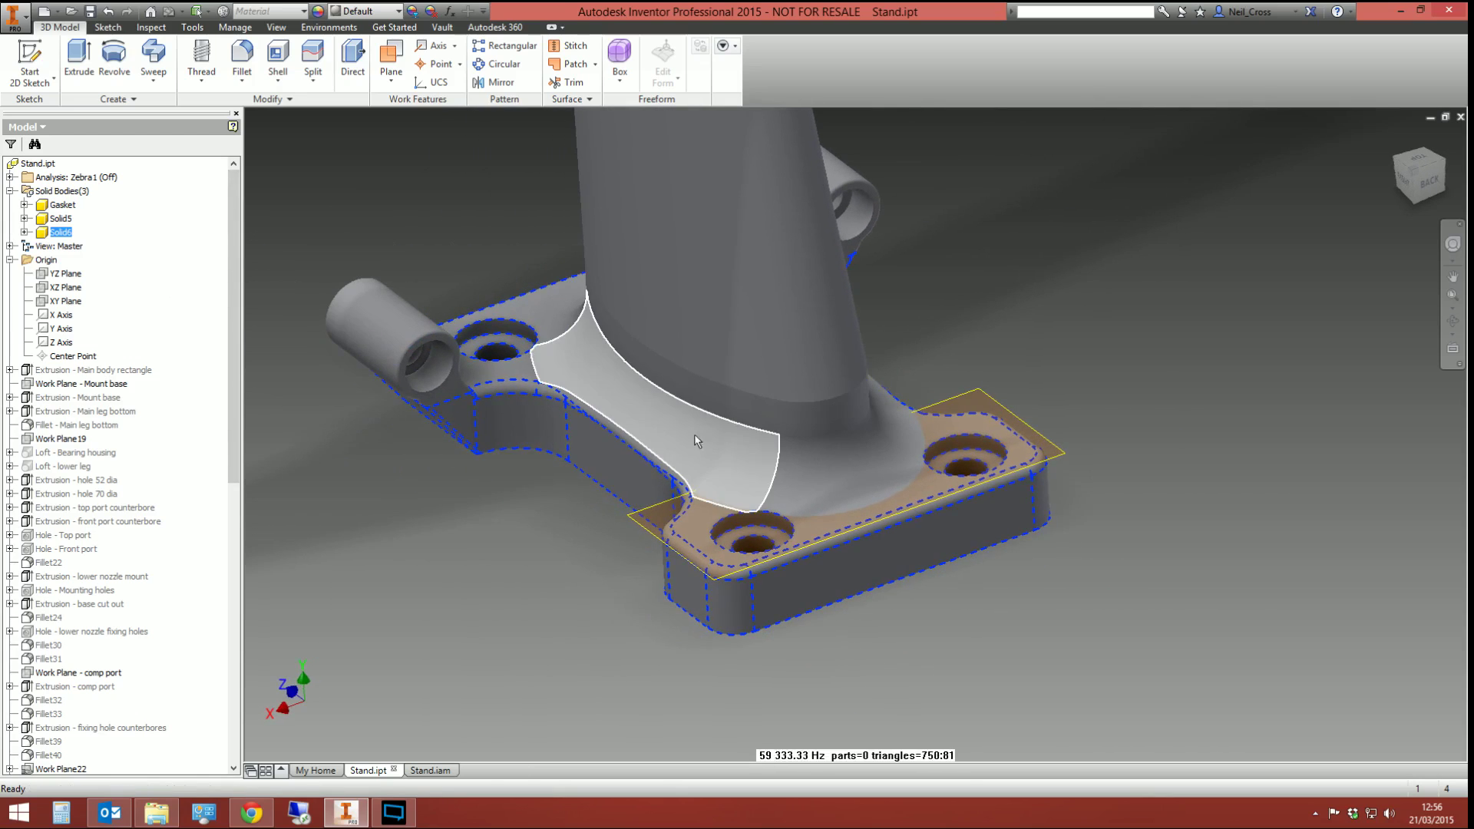
pyautogui.click(61, 220)
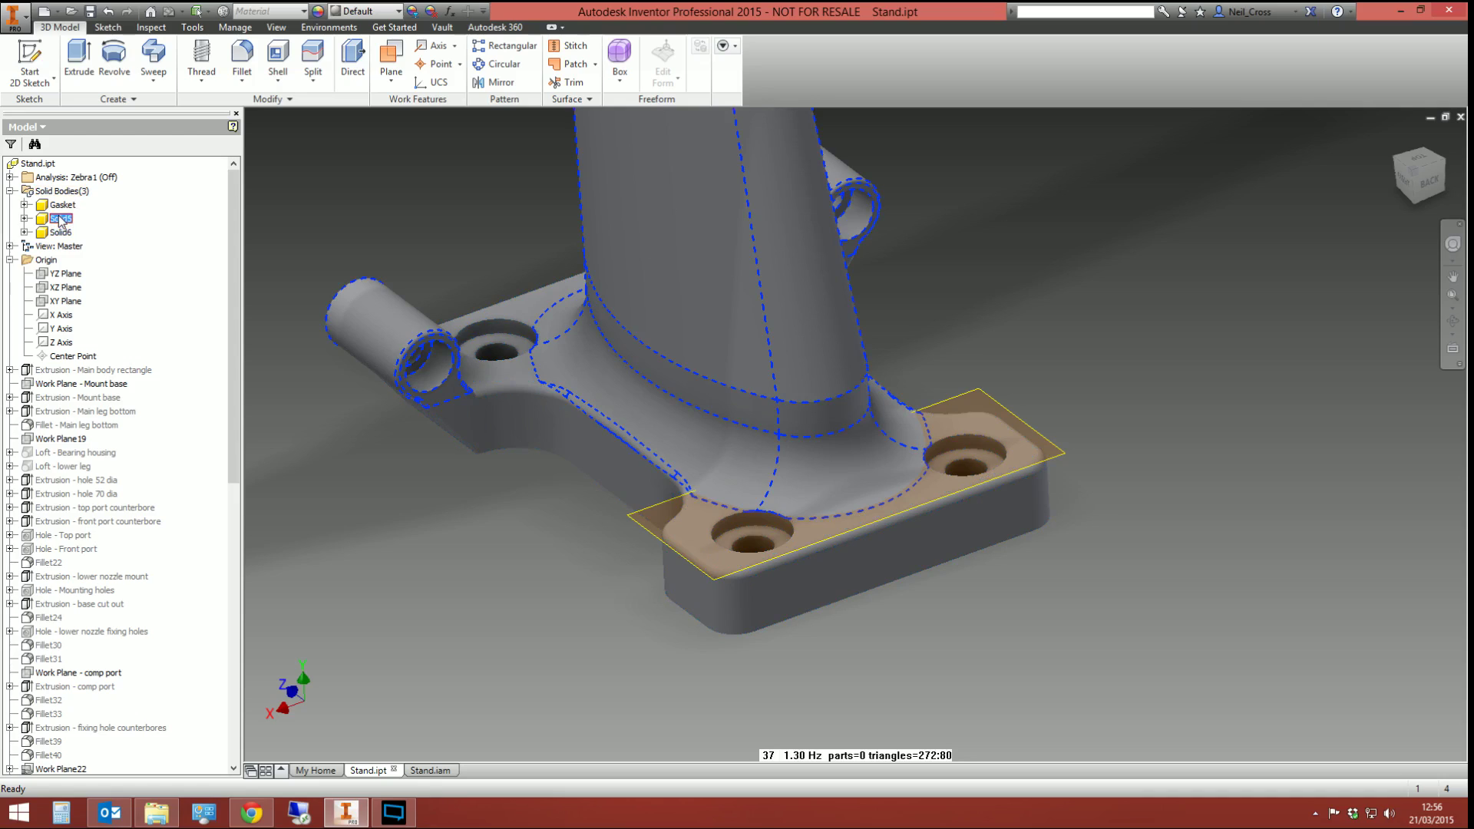
pyautogui.click(63, 234)
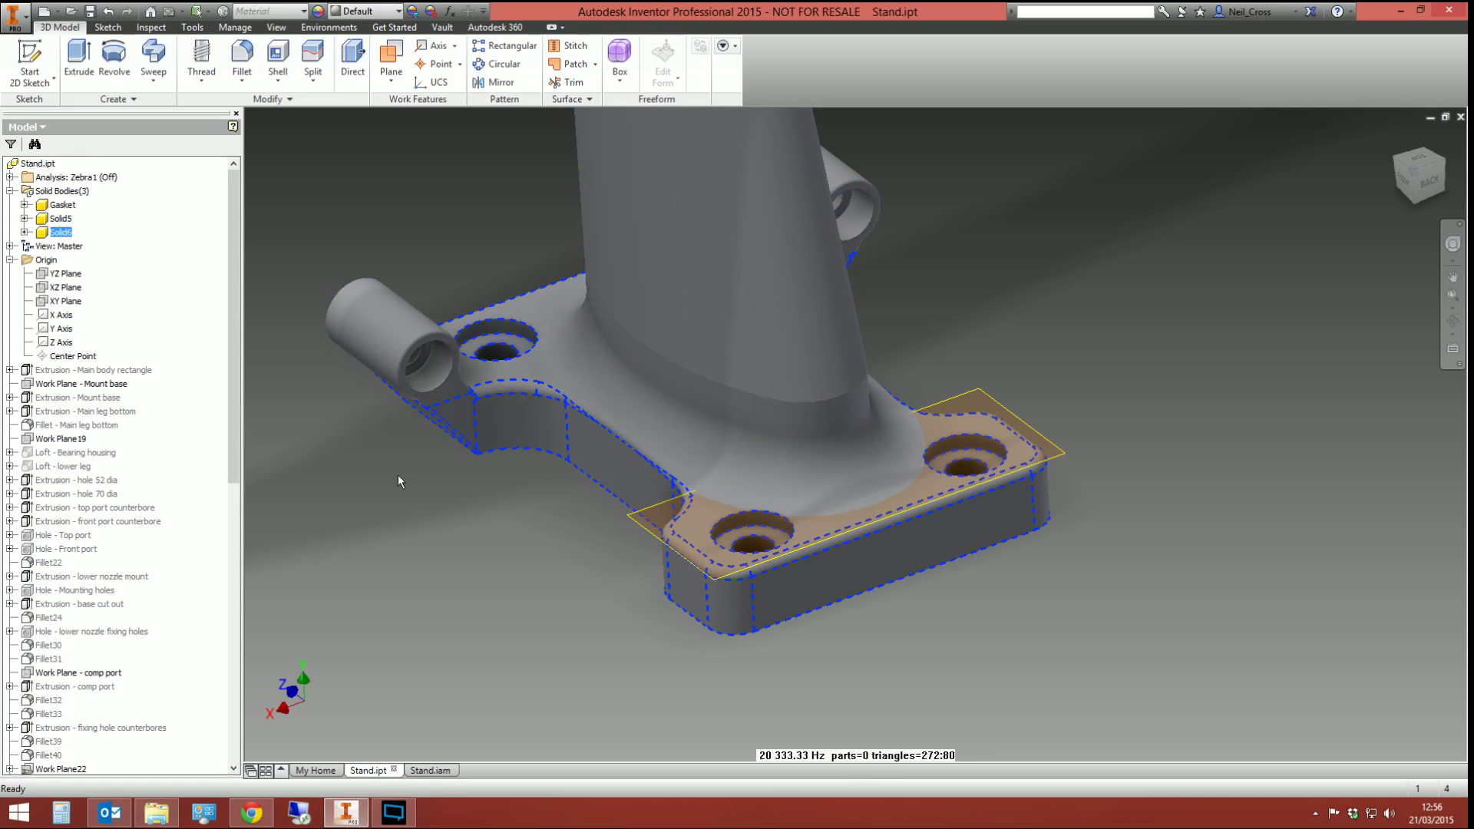
pyautogui.click(351, 326)
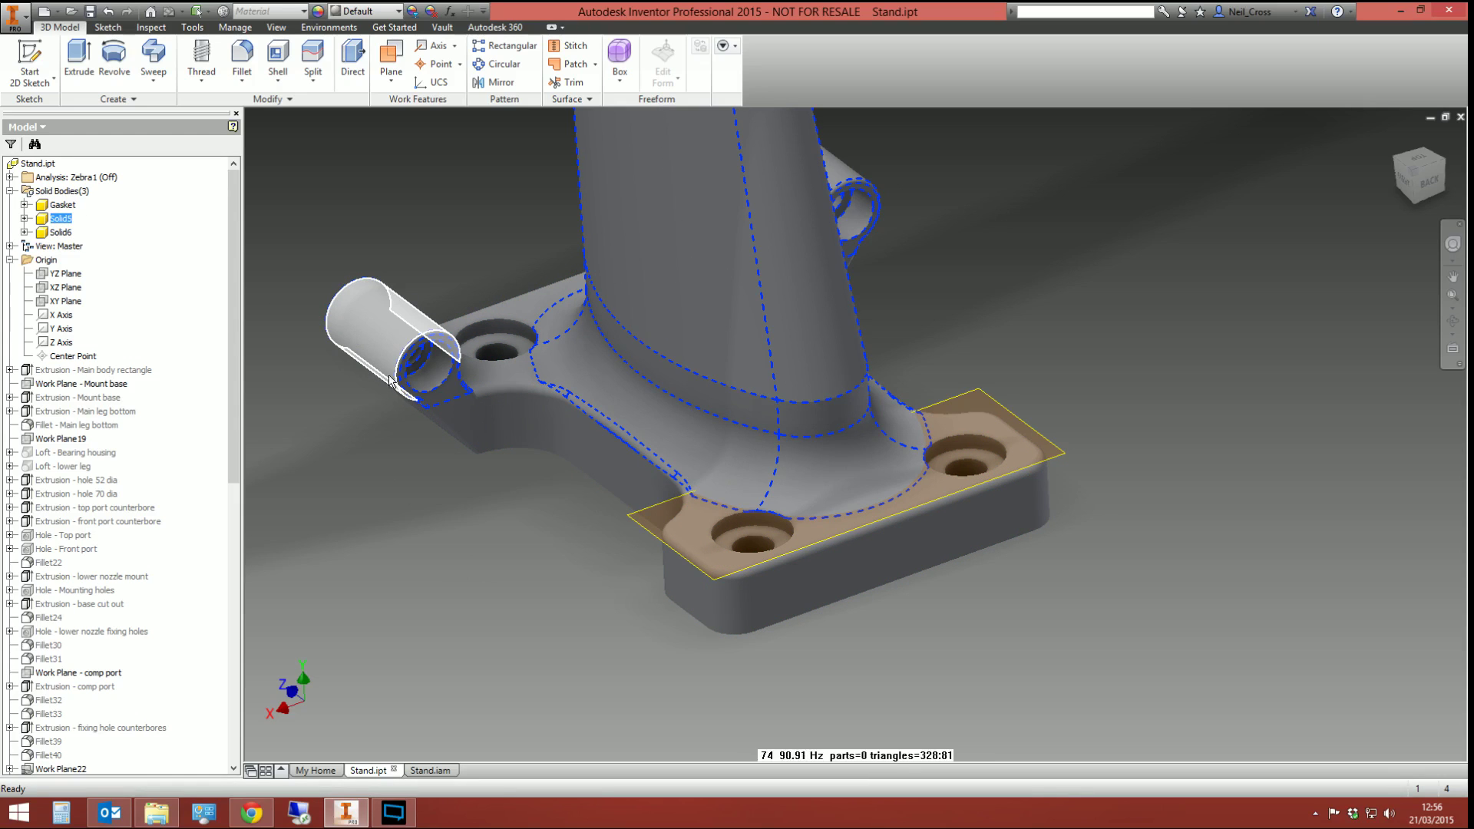
pyautogui.keyDown('shift'); pyautogui.moveTo(937, 332); pyautogui.dragTo(516, 603, button='middle'); pyautogui.keyUp('shift')
pyautogui.click(516, 602)
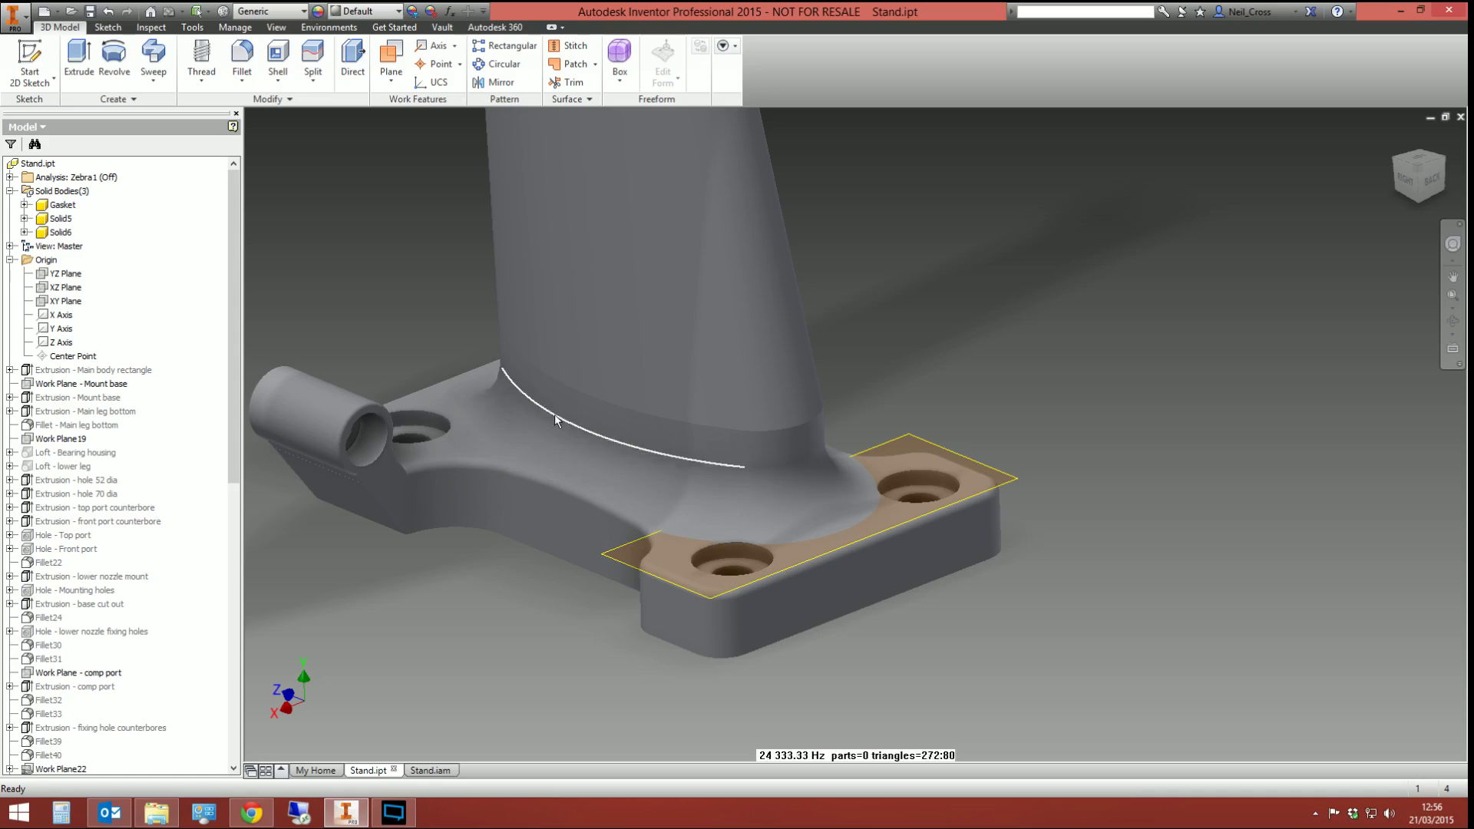
# Step: Combine the split base and upper bodies into one solid, and switch to the Stand.iam assembly
pyautogui.click(314, 83)
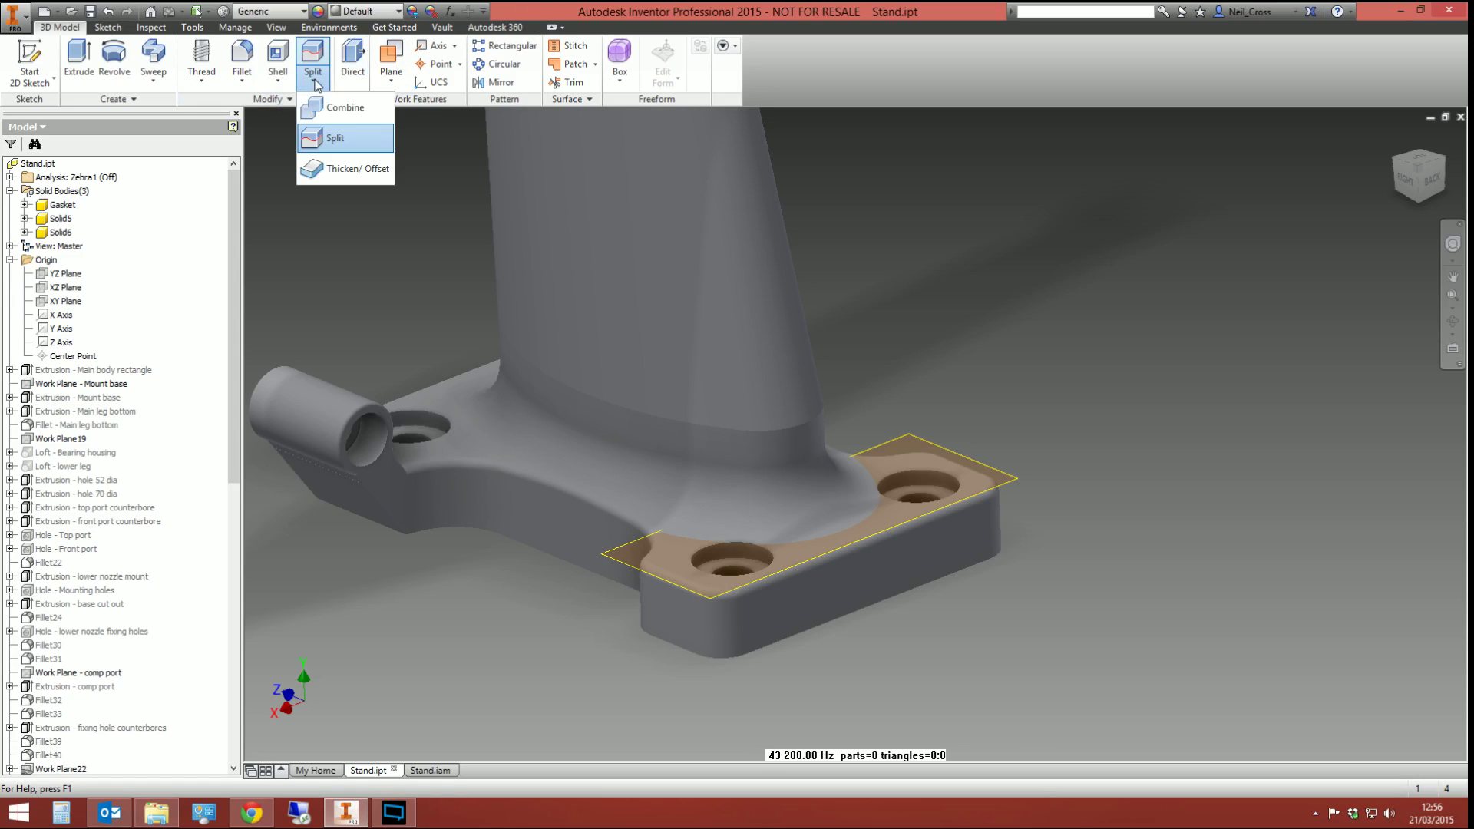
pyautogui.click(342, 109)
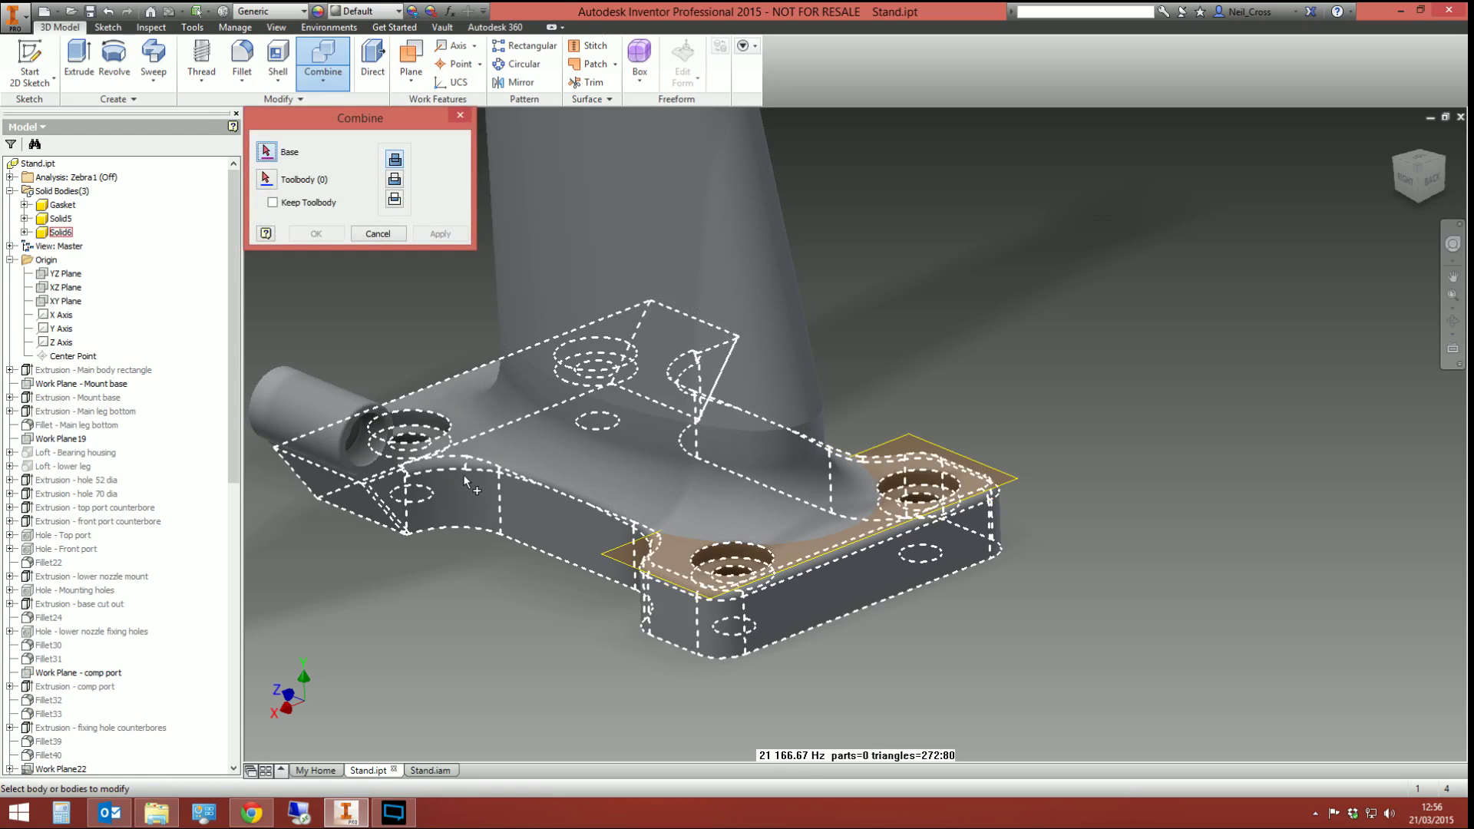
pyautogui.click(475, 493)
pyautogui.click(315, 234)
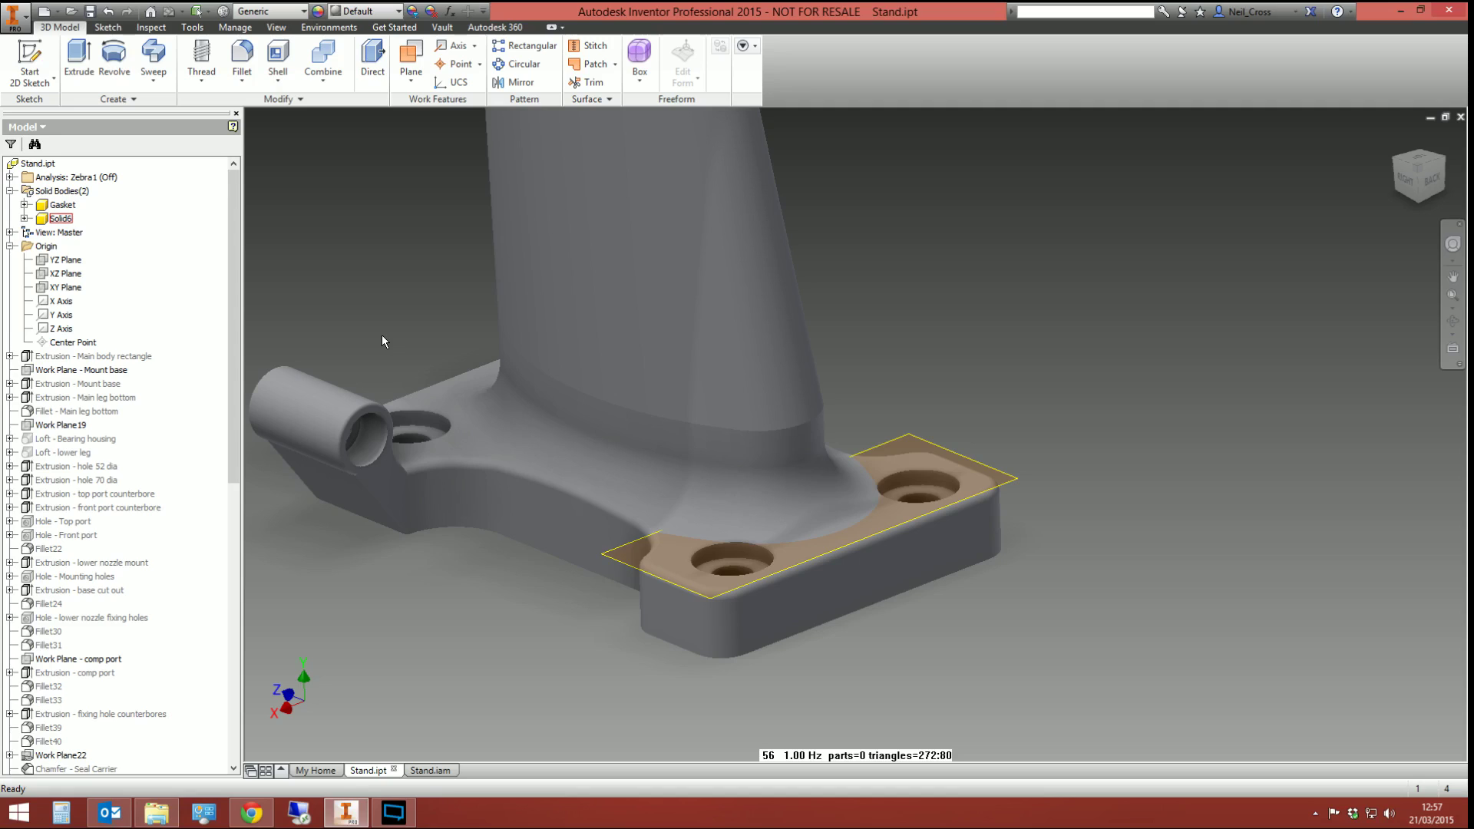
pyautogui.click(429, 770)
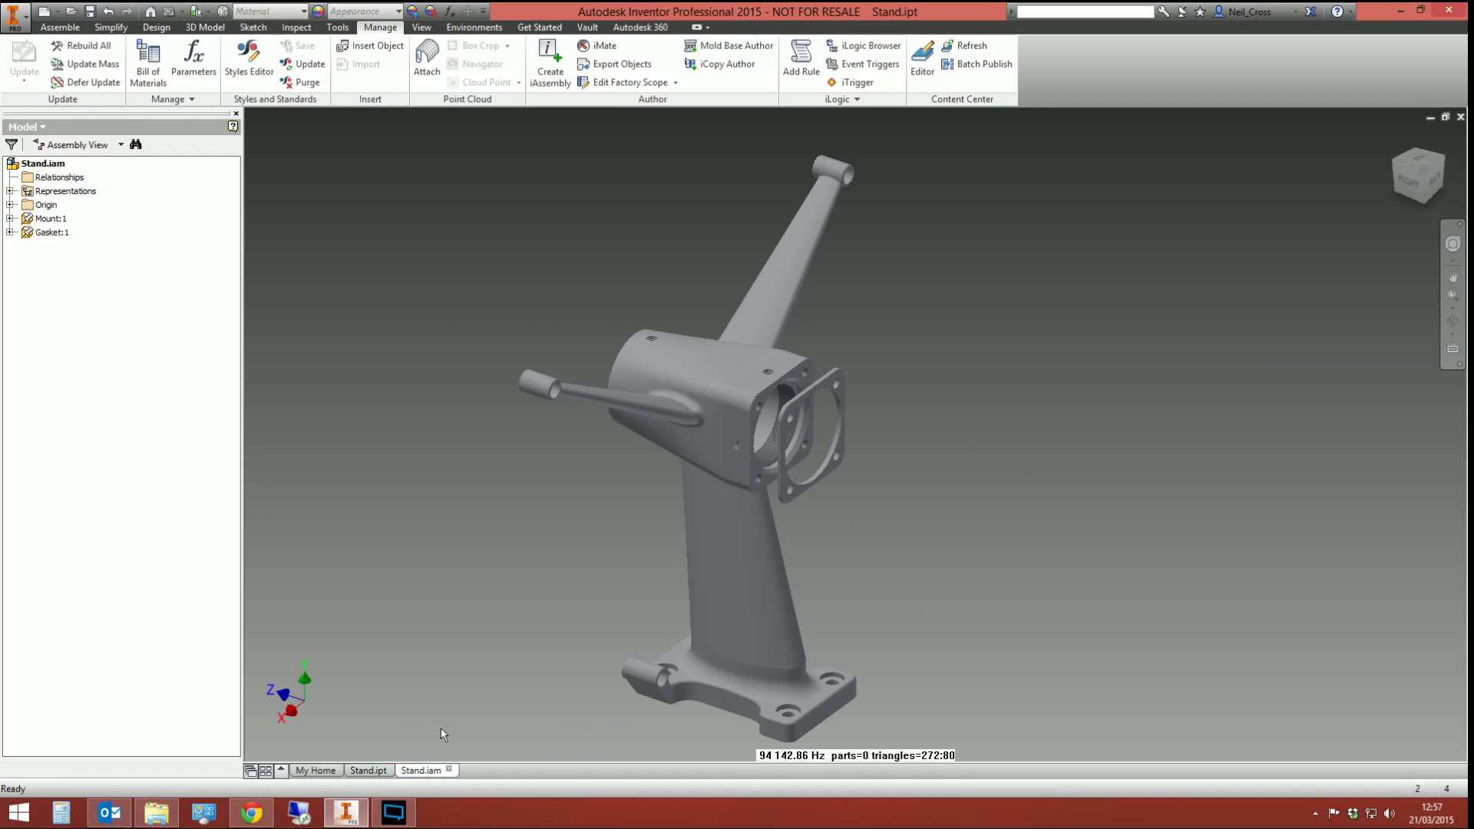